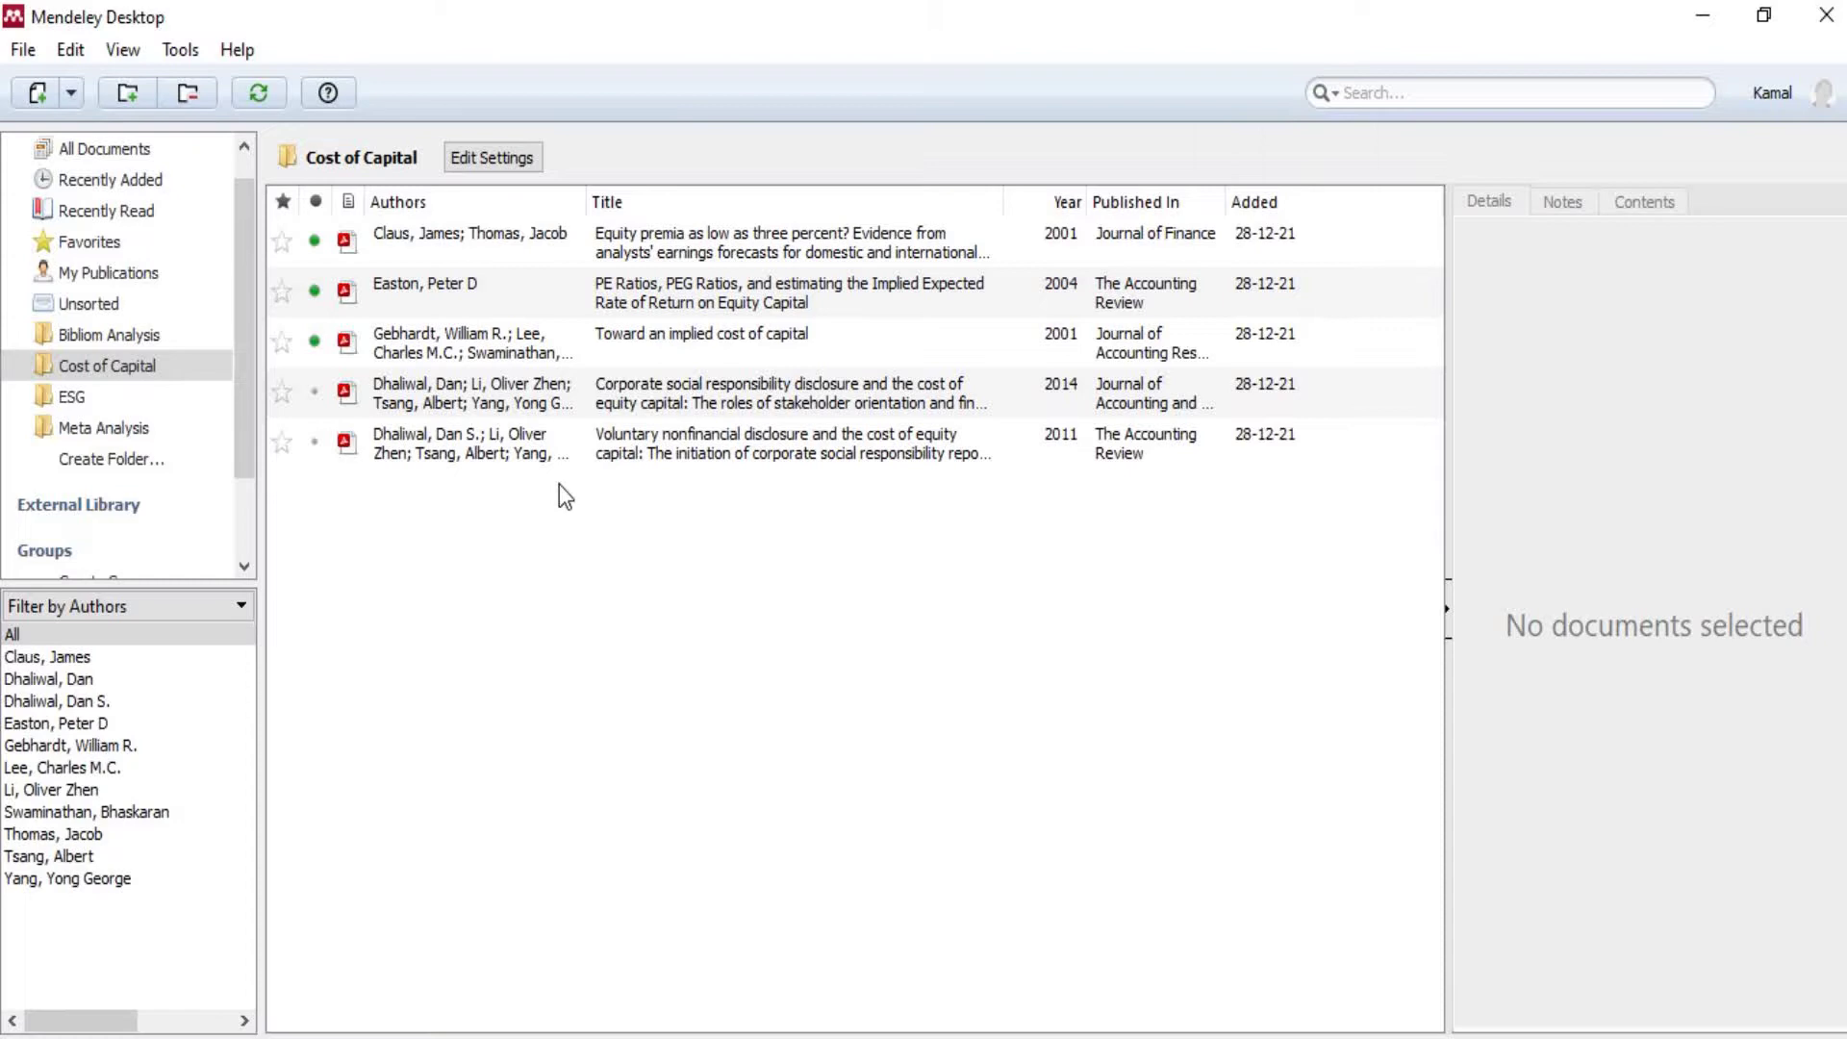
- Export all five Cost of Capital references from Mendeley as a BibTeX file named 'Cost of Capital'
{"action": "left_click", "coordinate": [546, 460]}
{"action": "left_click", "coordinate": [528, 401], "text": "ctrl"}
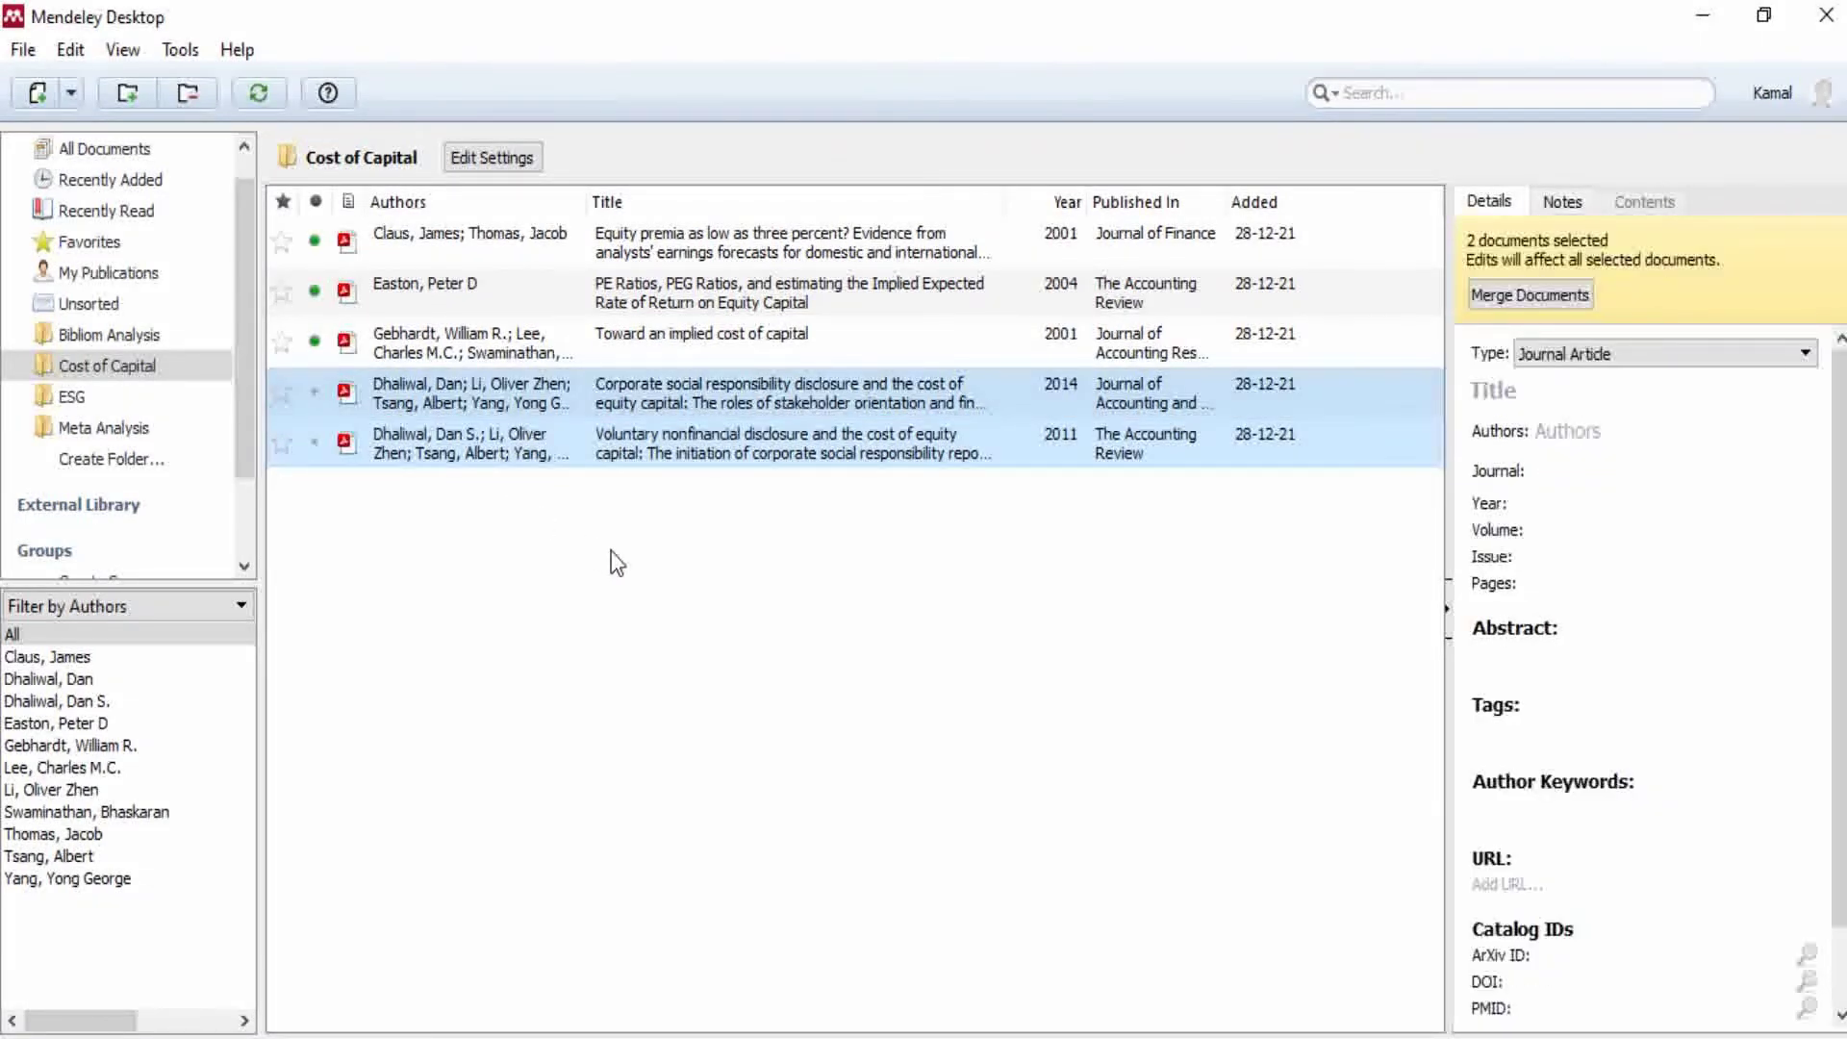
{"action": "key", "text": "ctrl+a"}
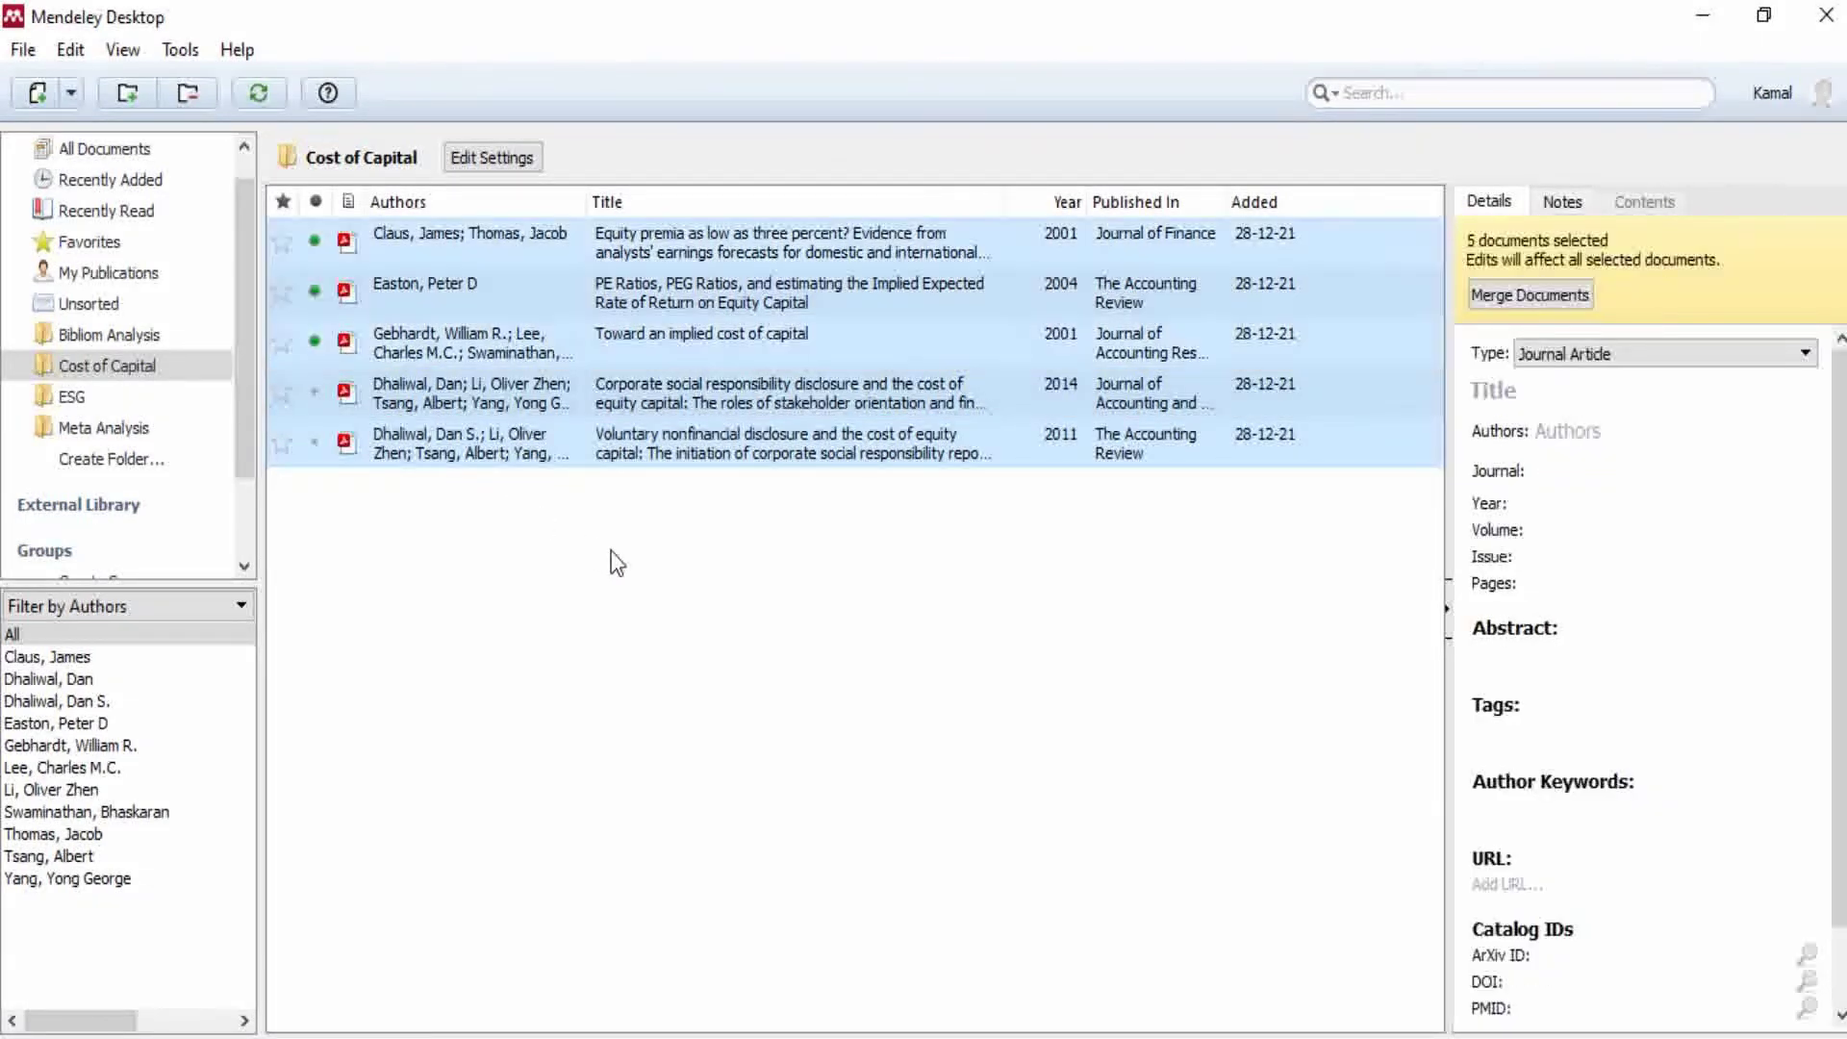
{"action": "right_click", "coordinate": [673, 342]}
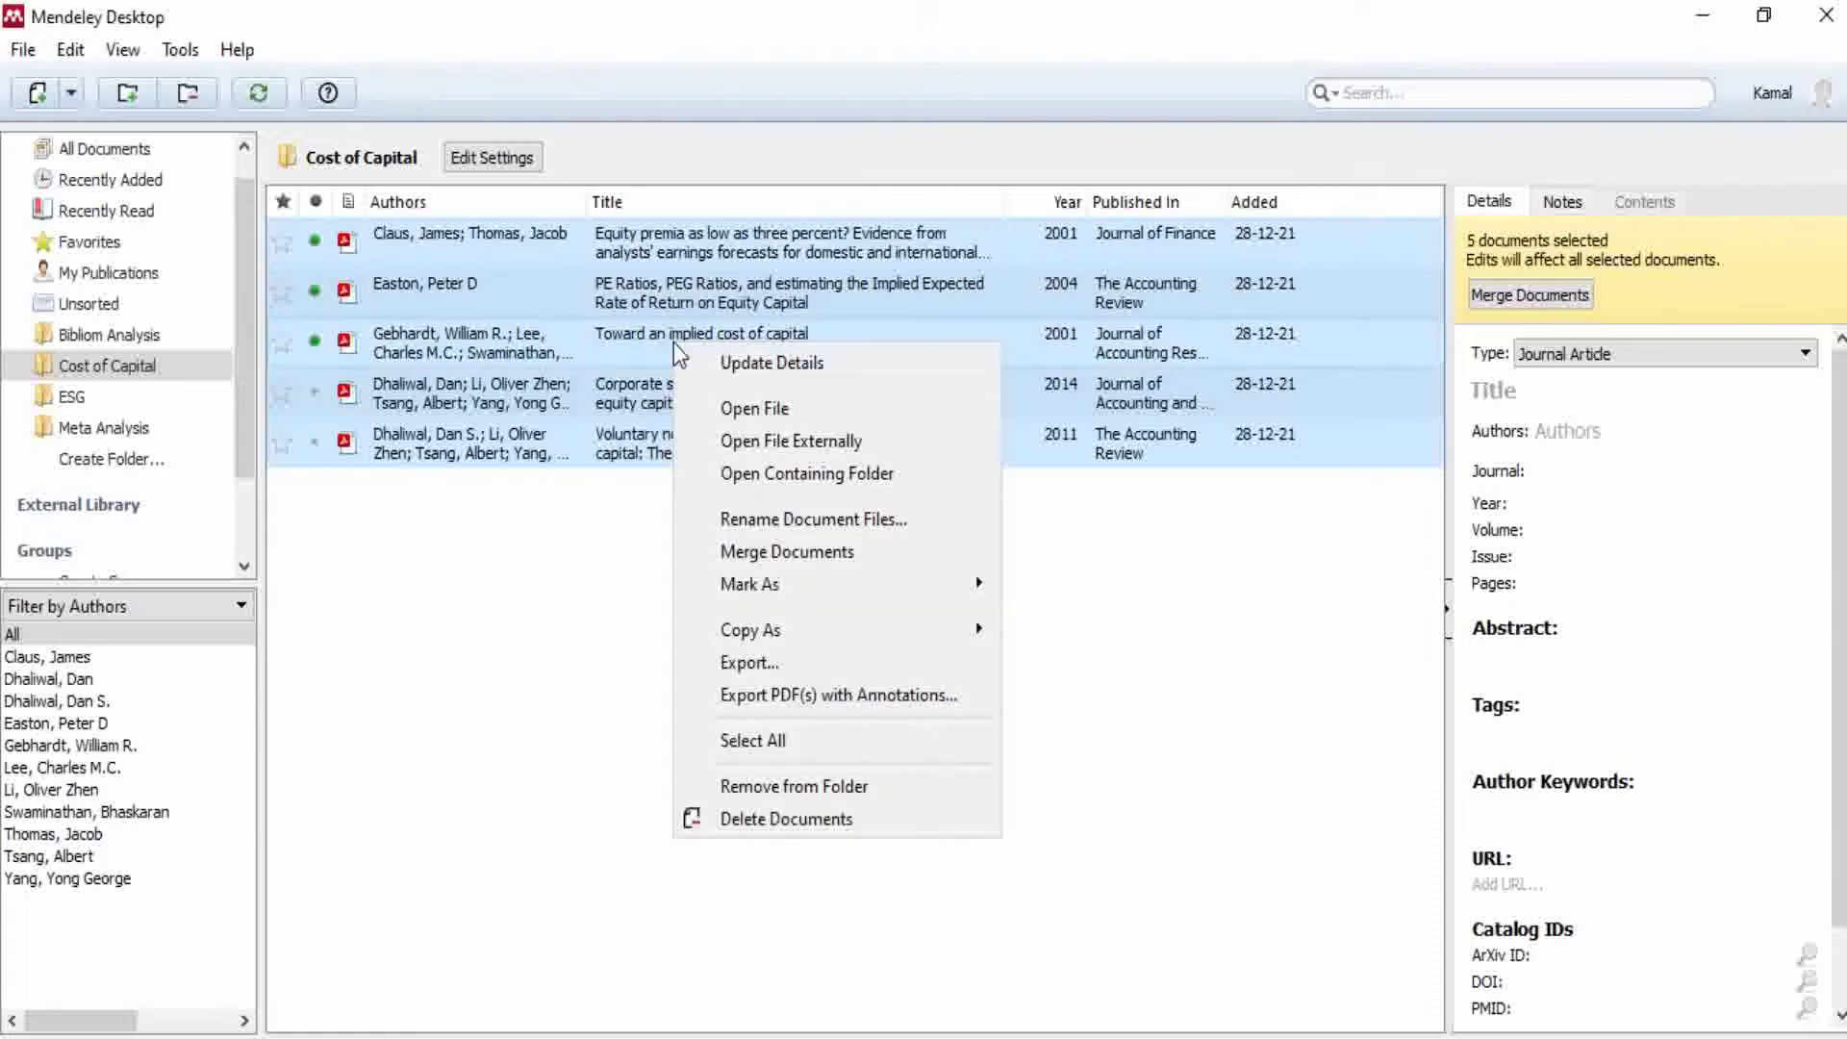
{"action": "left_click", "coordinate": [801, 661]}
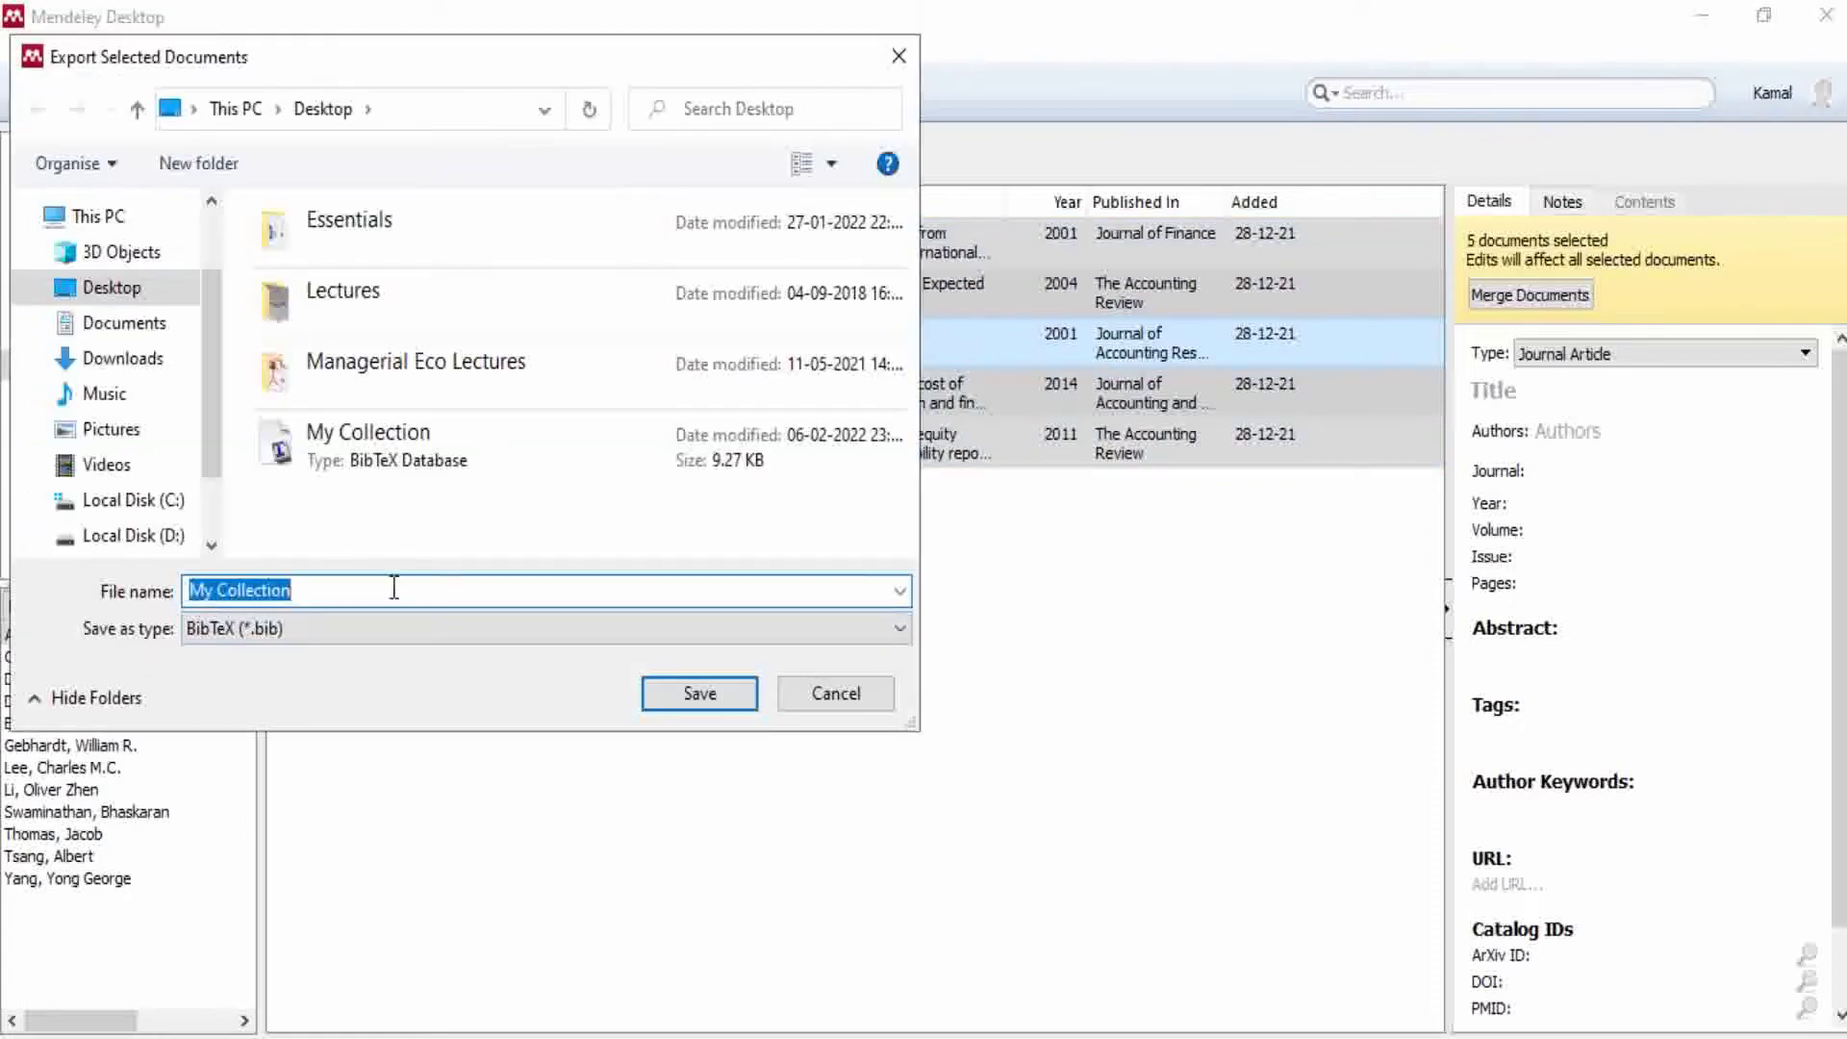
{"action": "type", "text": "C"}
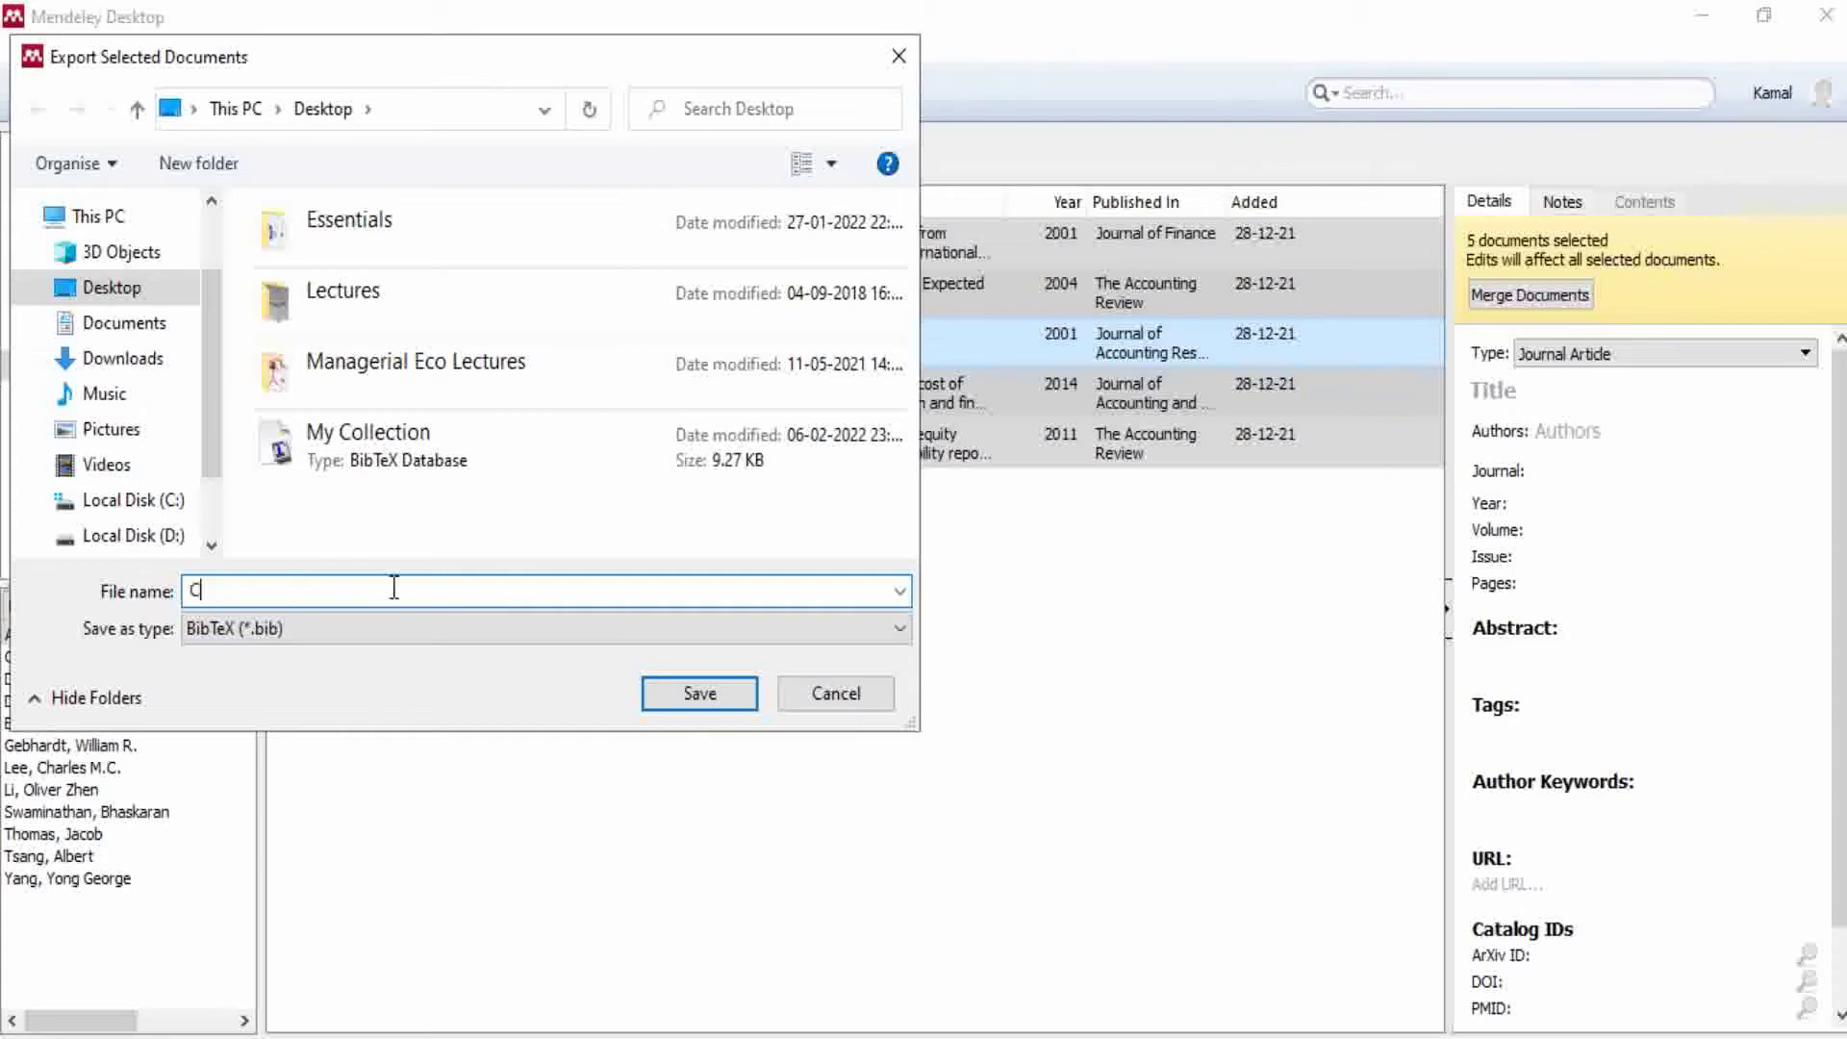
{"action": "type", "text": "ost of Capital"}
{"action": "left_click", "coordinate": [371, 628]}
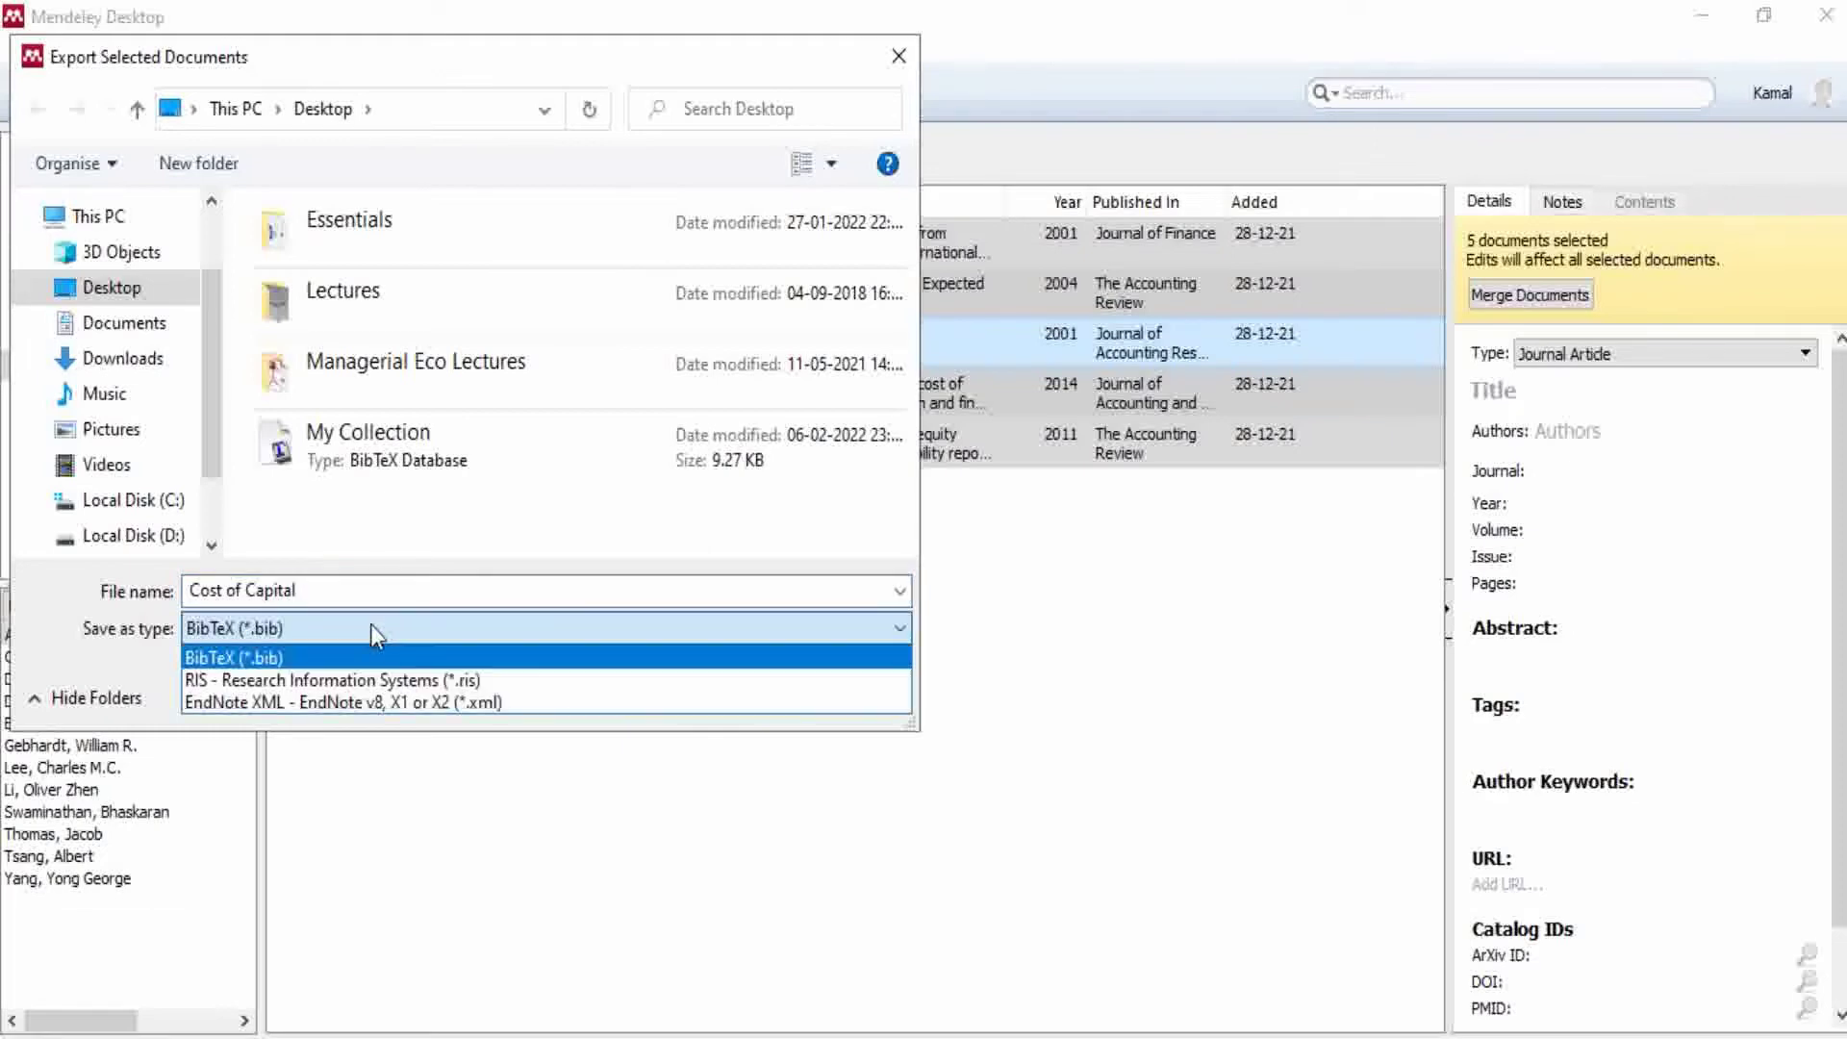
{"action": "left_click", "coordinate": [372, 627]}
{"action": "left_click", "coordinate": [670, 701]}
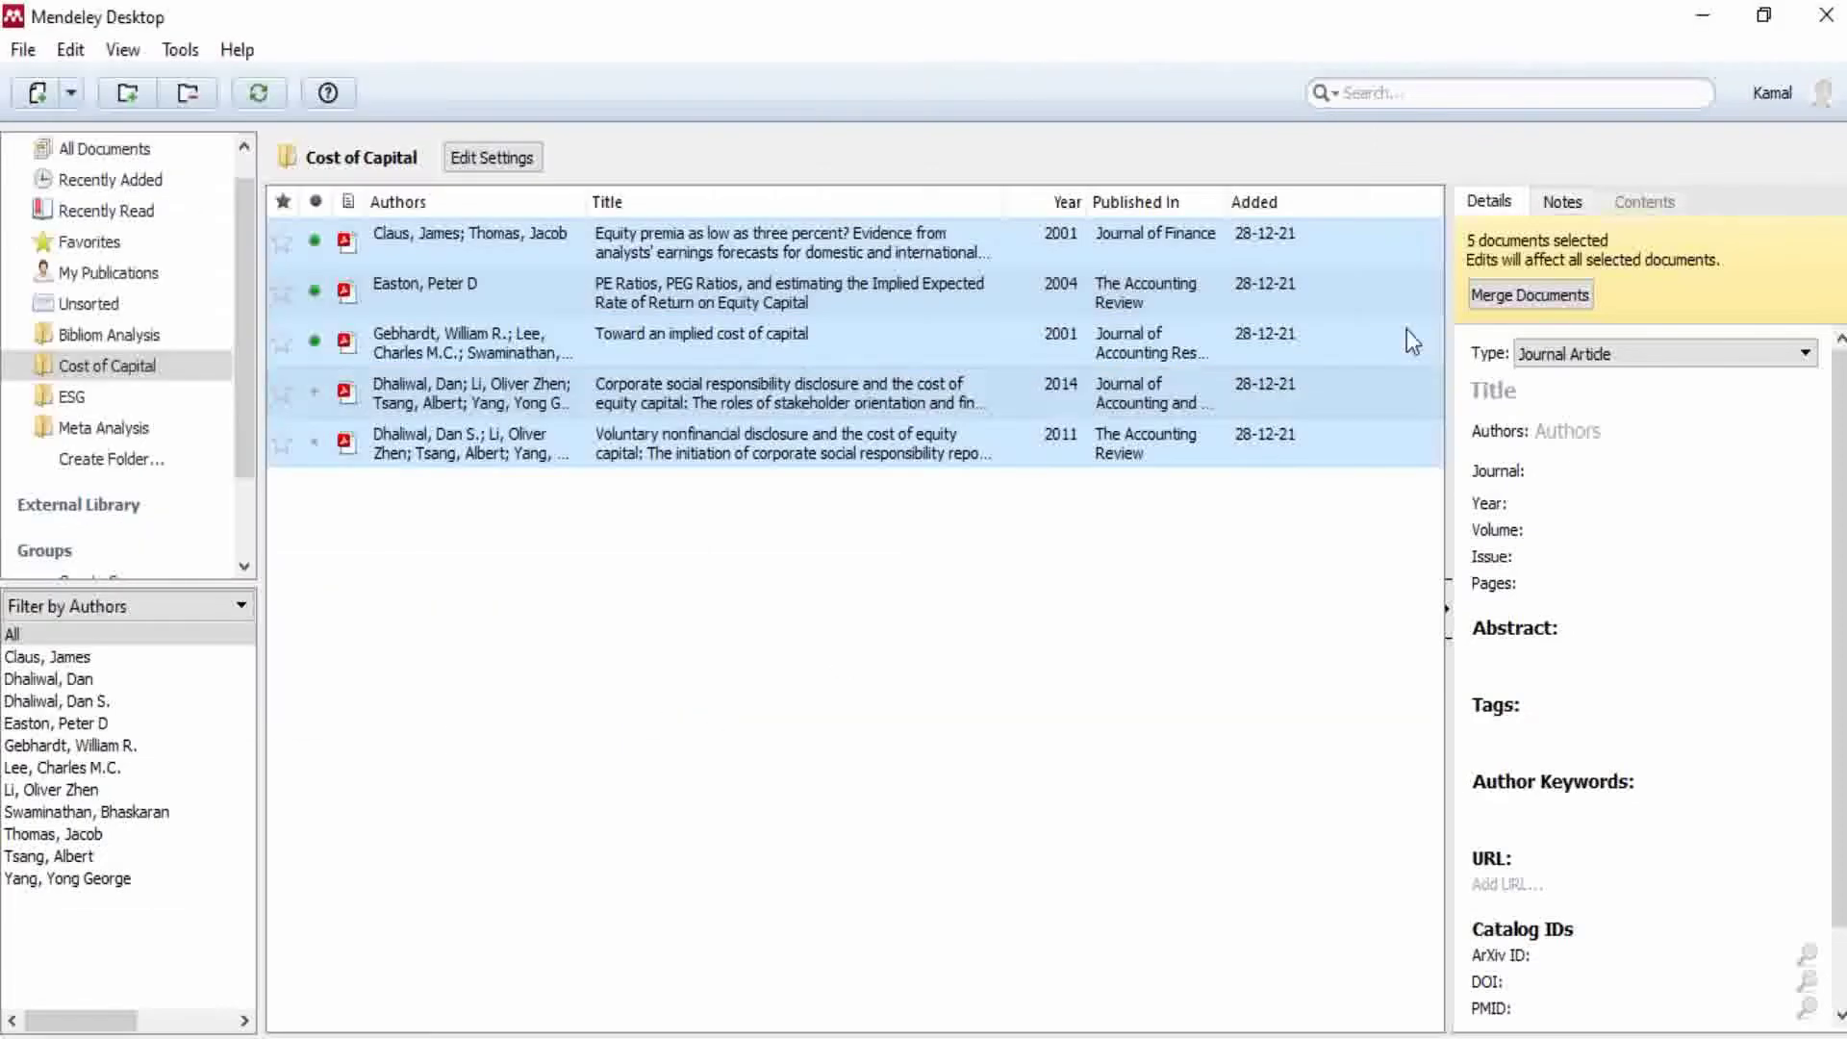
{"action": "left_click", "coordinate": [1710, 14]}
- Search Google for 'bibtex to csv' via the autocomplete suggestion
{"action": "left_click", "coordinate": [1709, 14]}
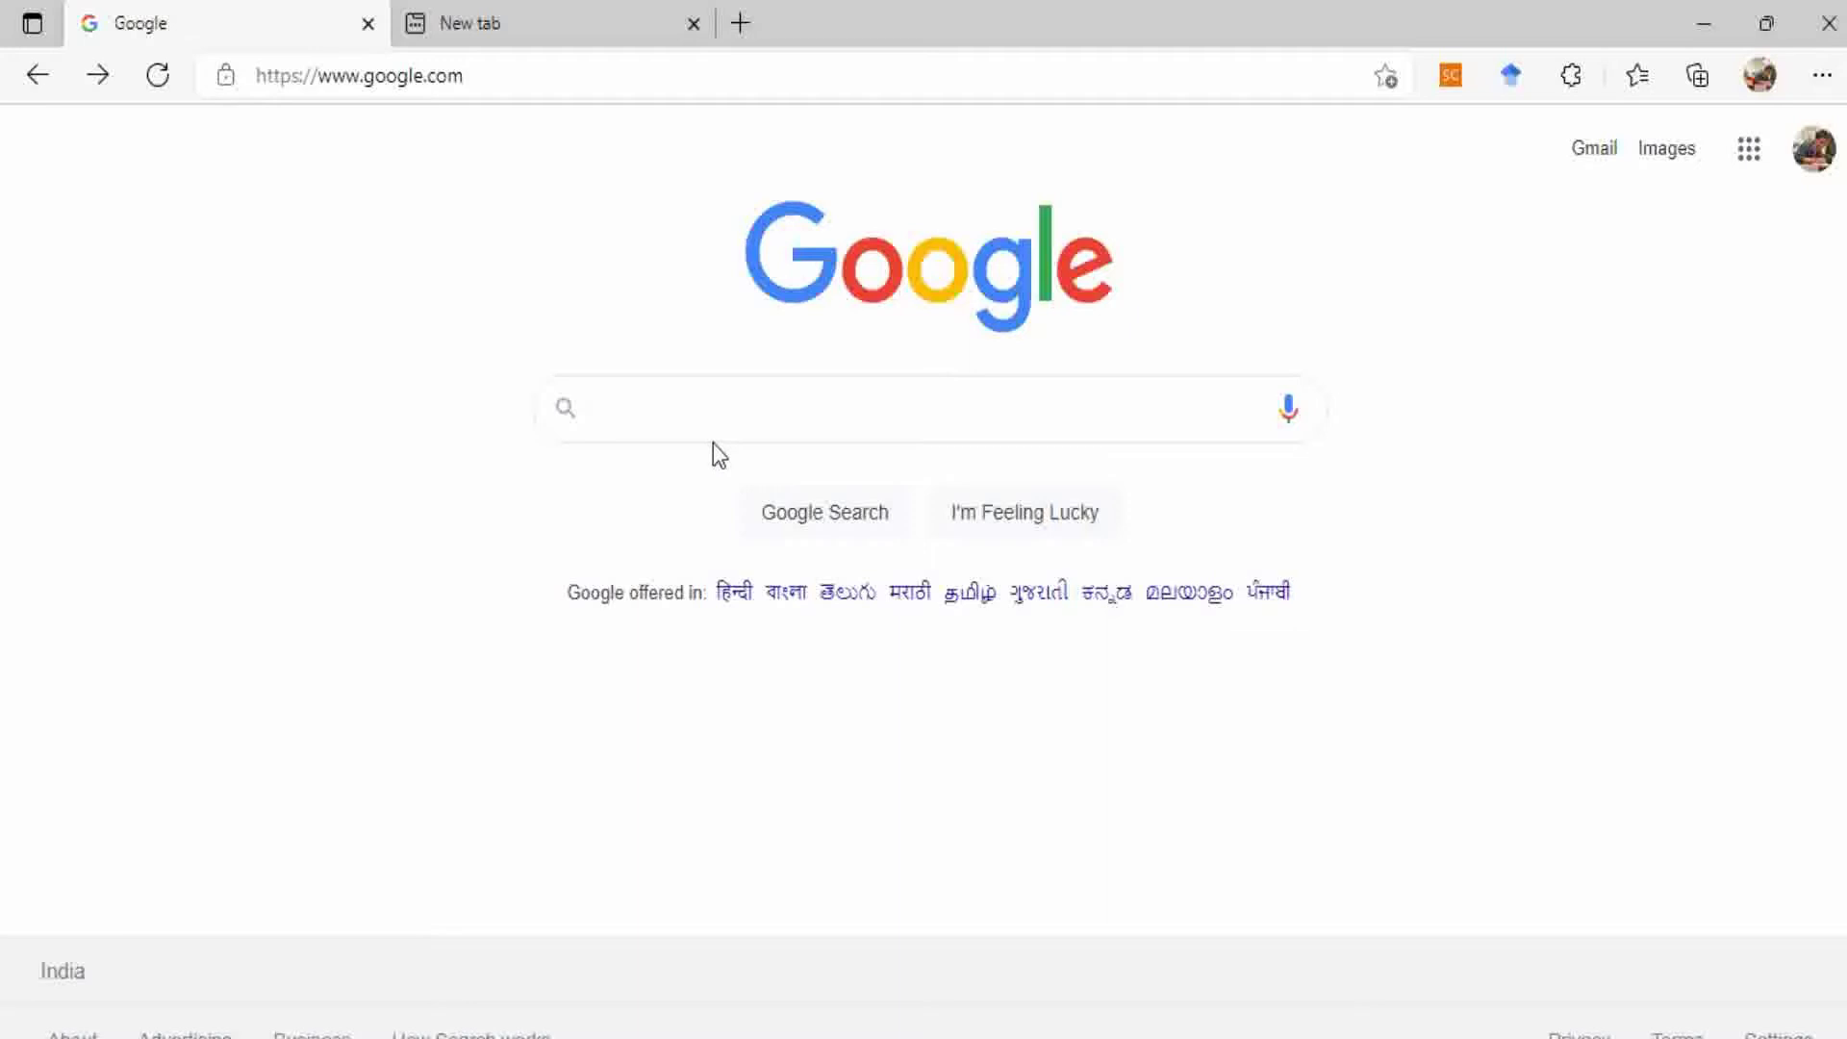
{"action": "type", "text": "b"}
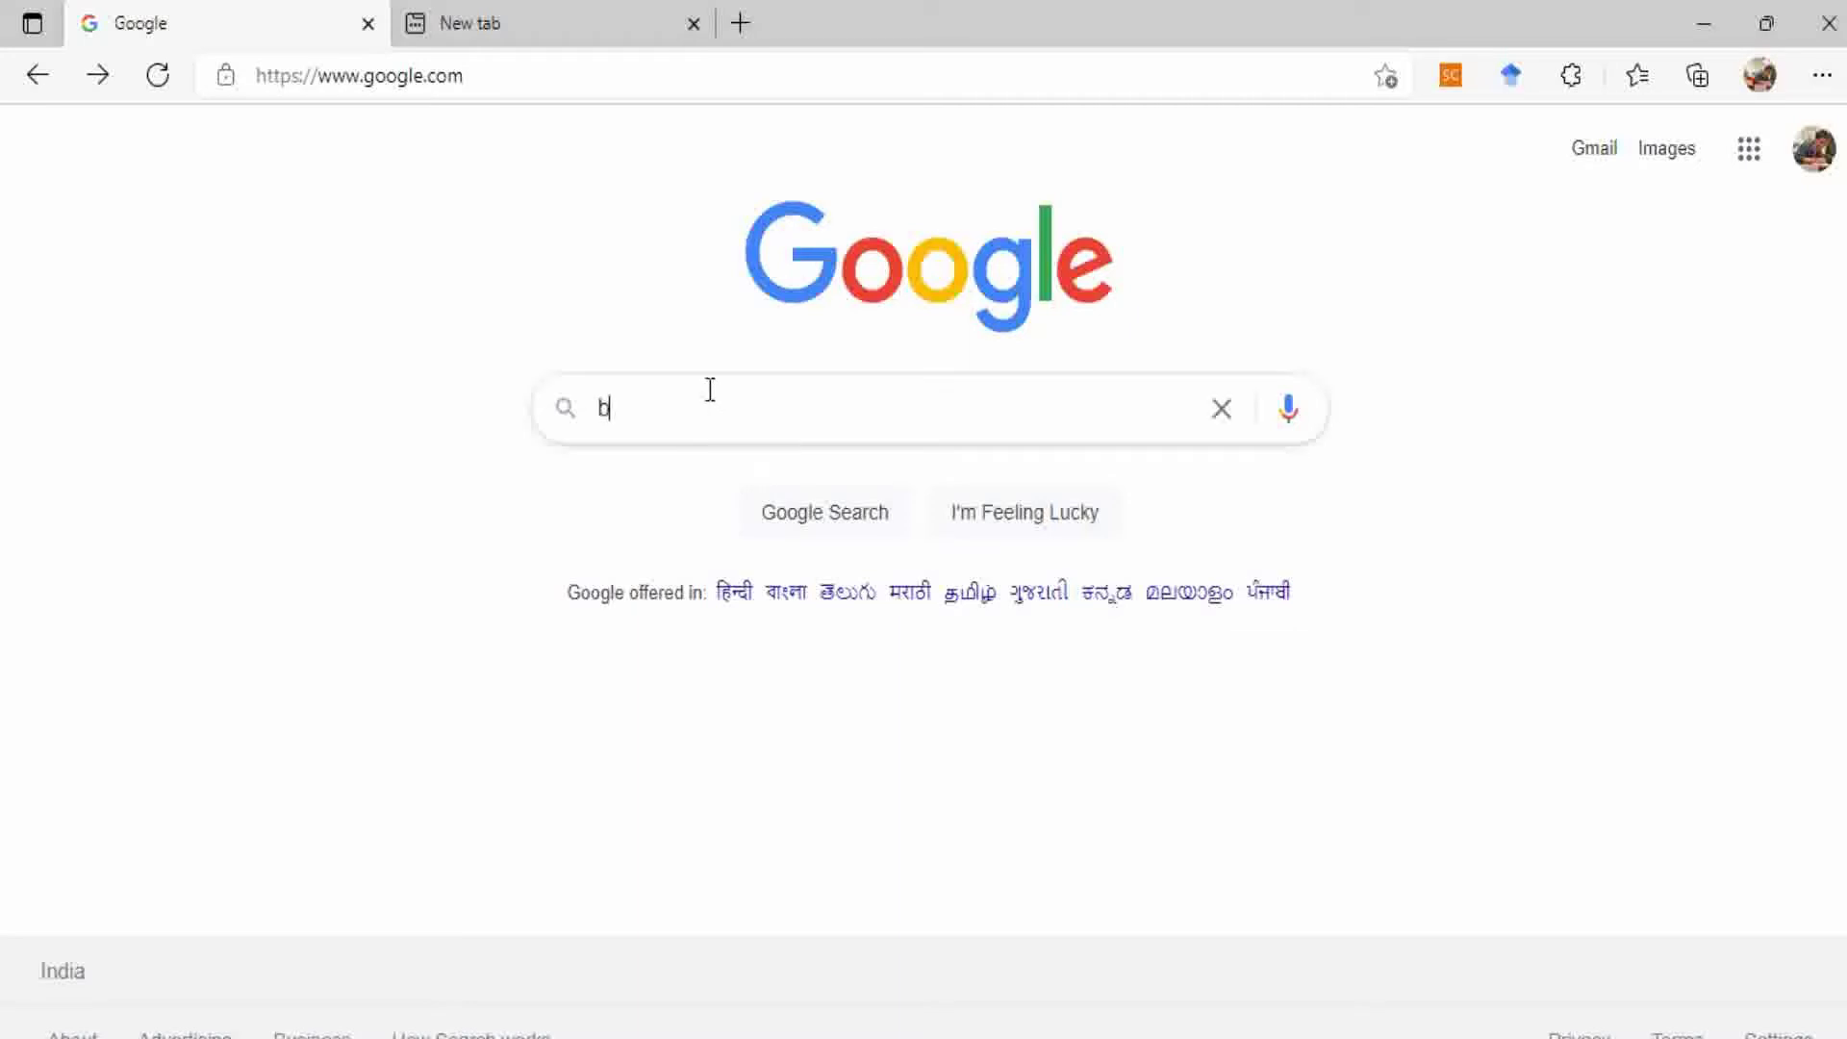
{"action": "type", "text": "ibte"}
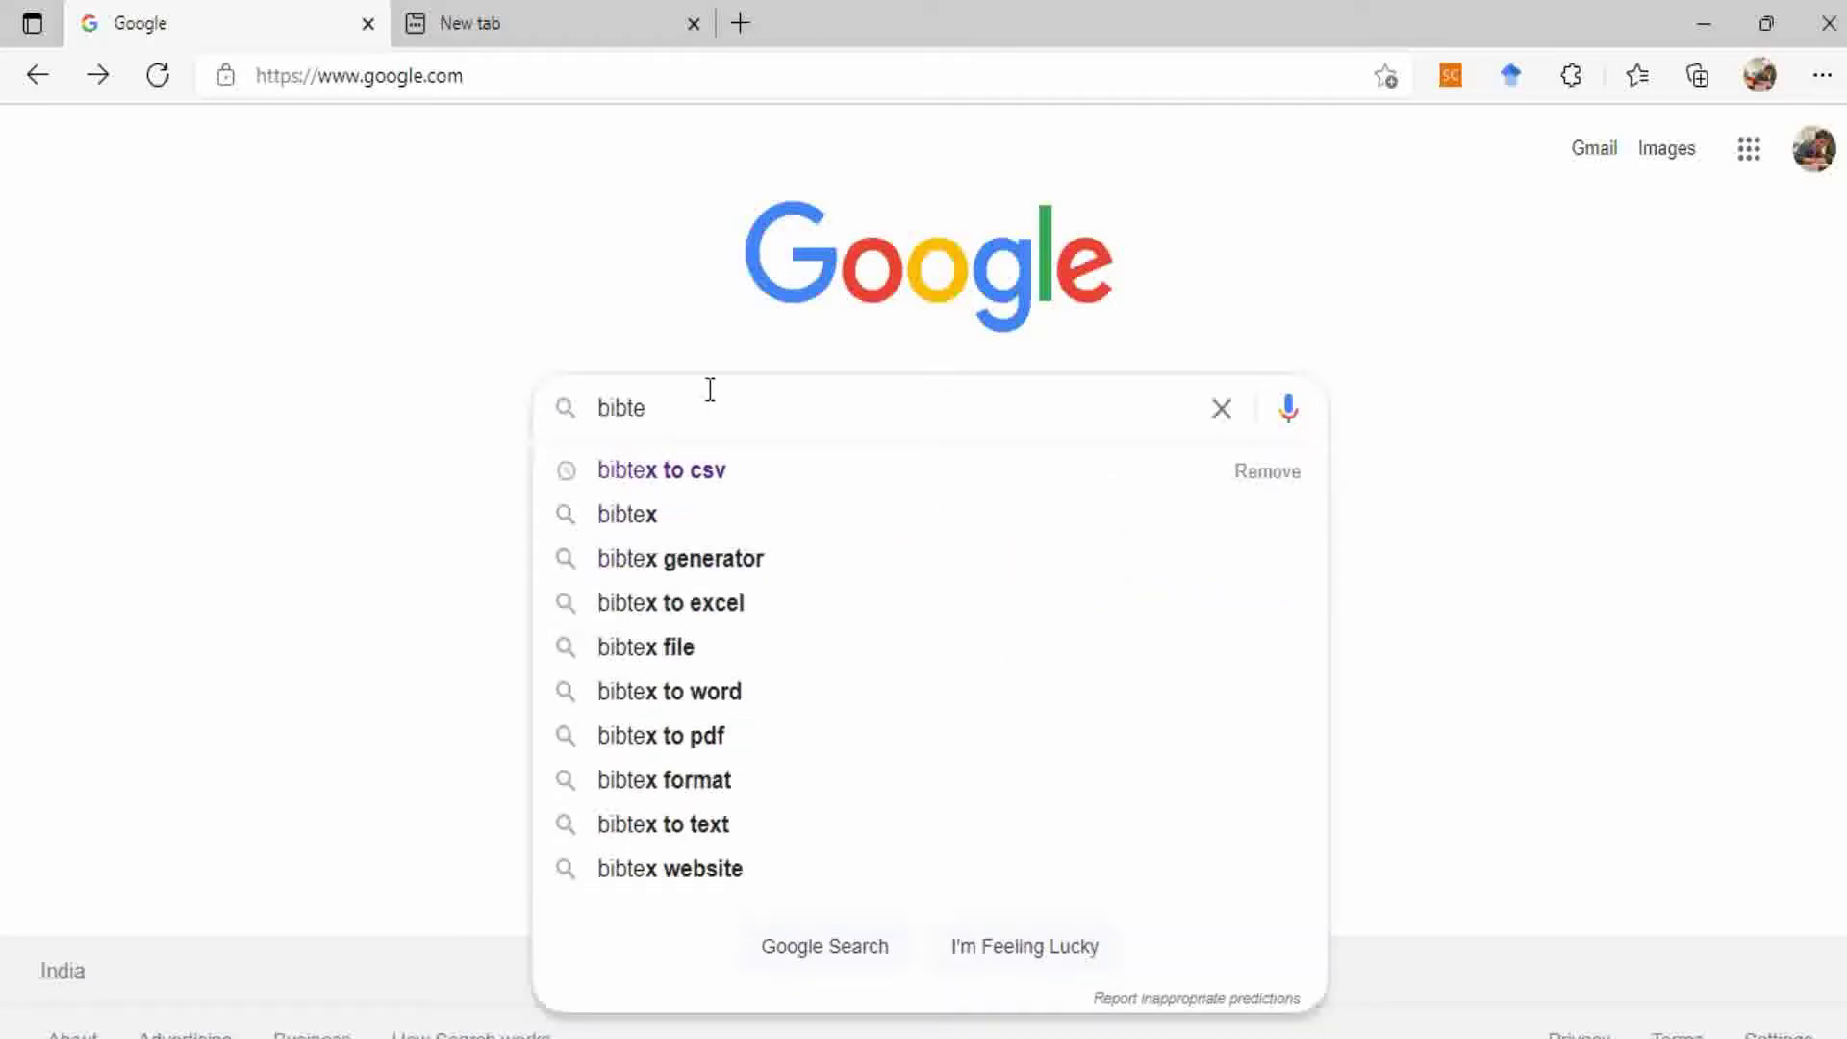
{"action": "key", "text": "Down"}
{"action": "key", "text": "Return"}
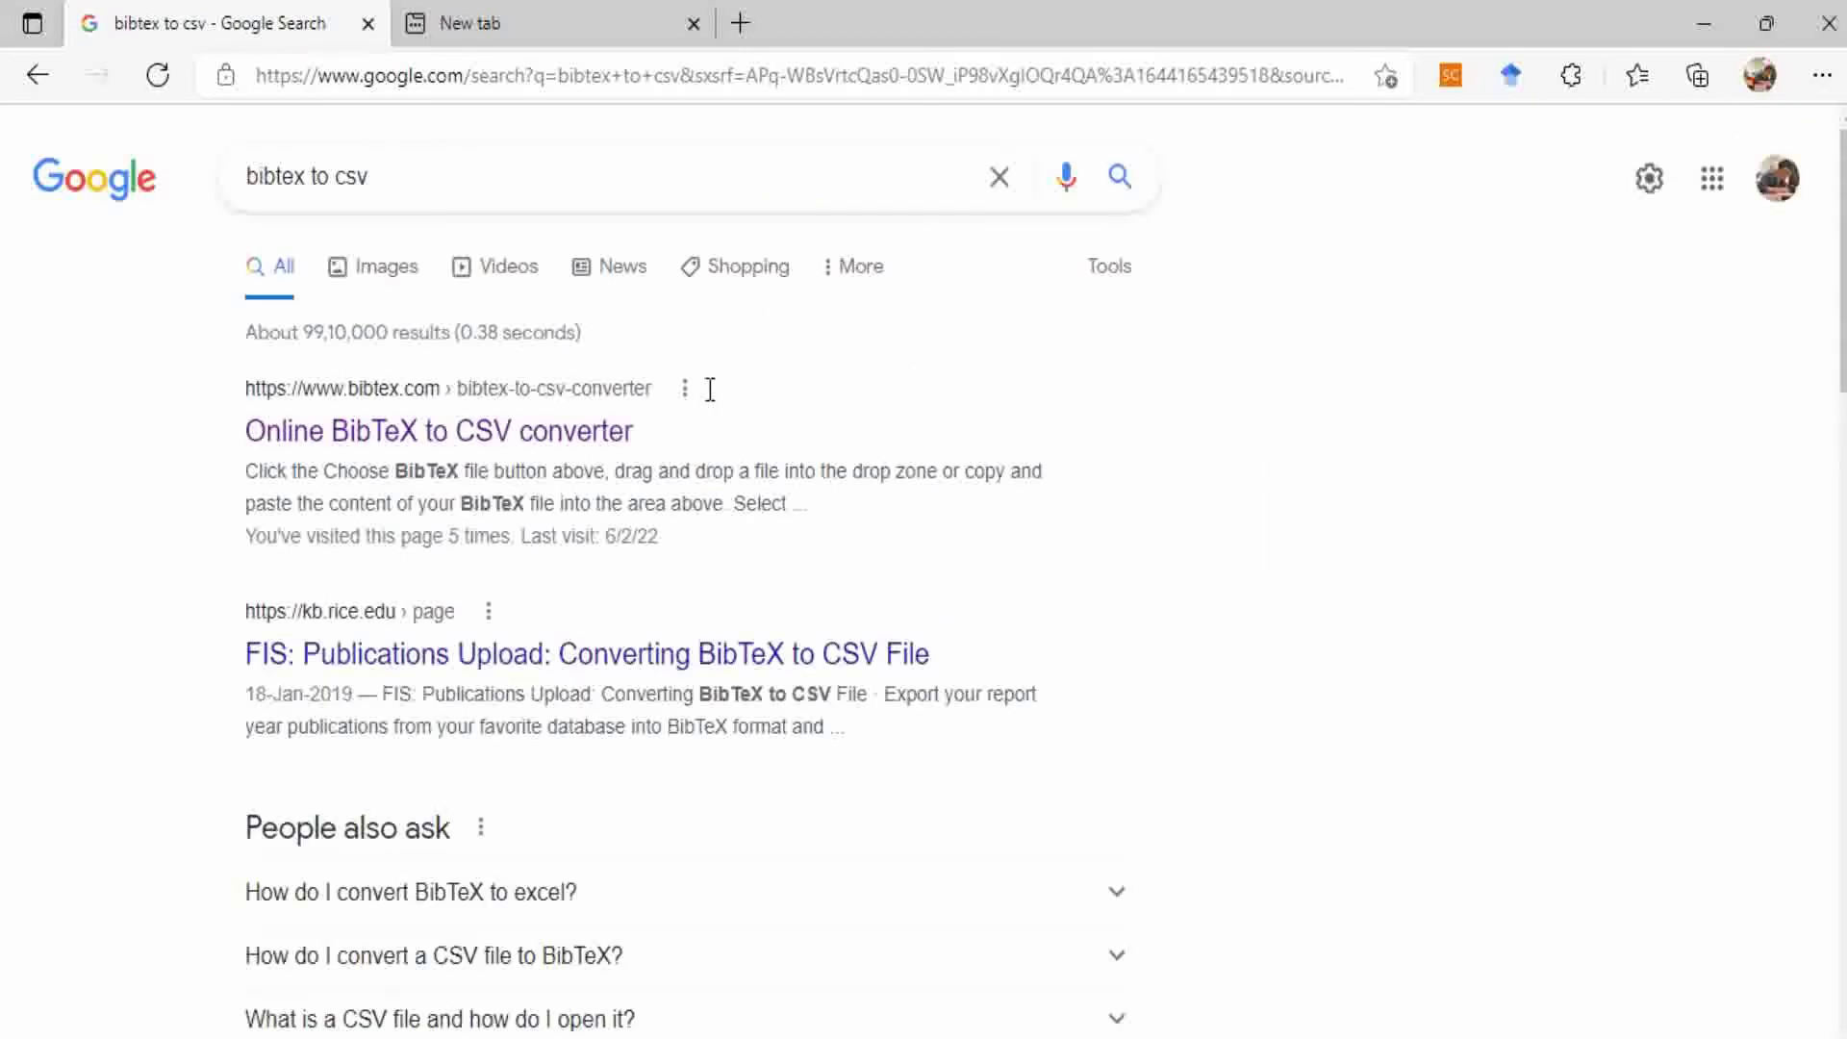
- Open the Online BibTeX to CSV converter result in a new browser tab
{"action": "right_click", "coordinate": [569, 441]}
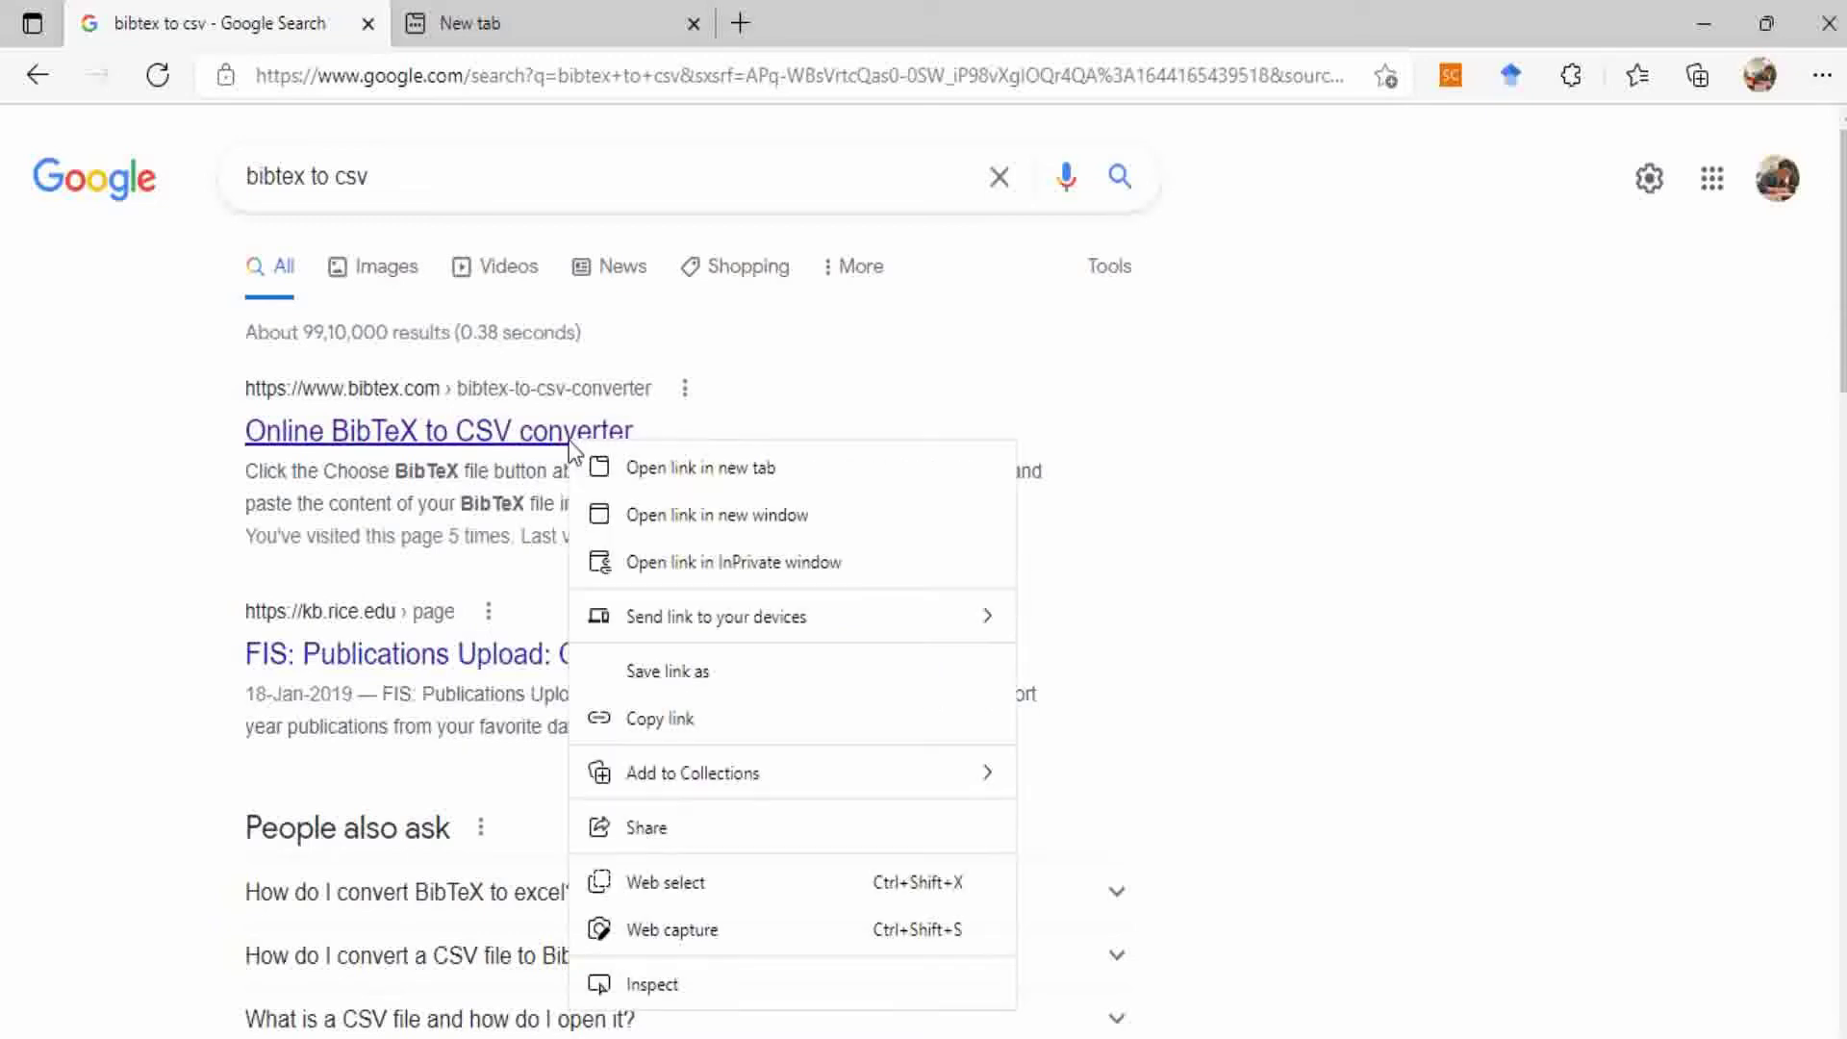
{"action": "left_click", "coordinate": [622, 472]}
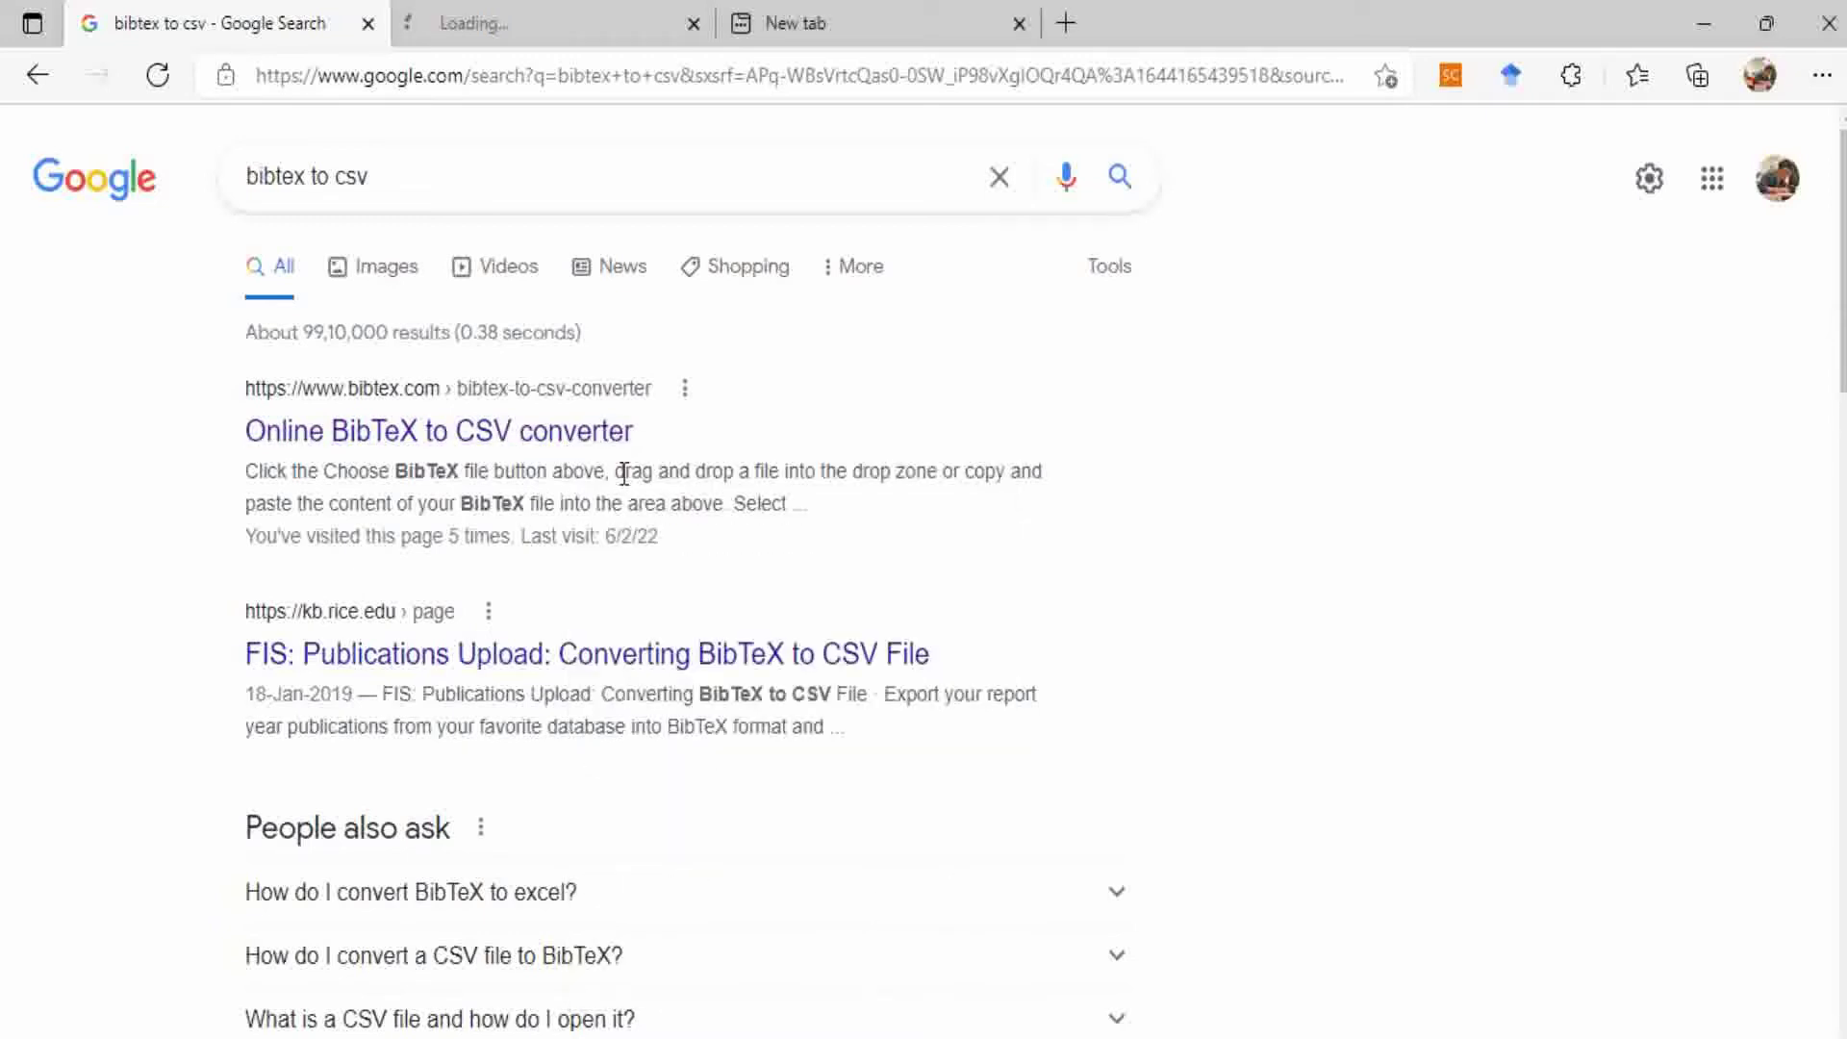
{"action": "left_click", "coordinate": [554, 38]}
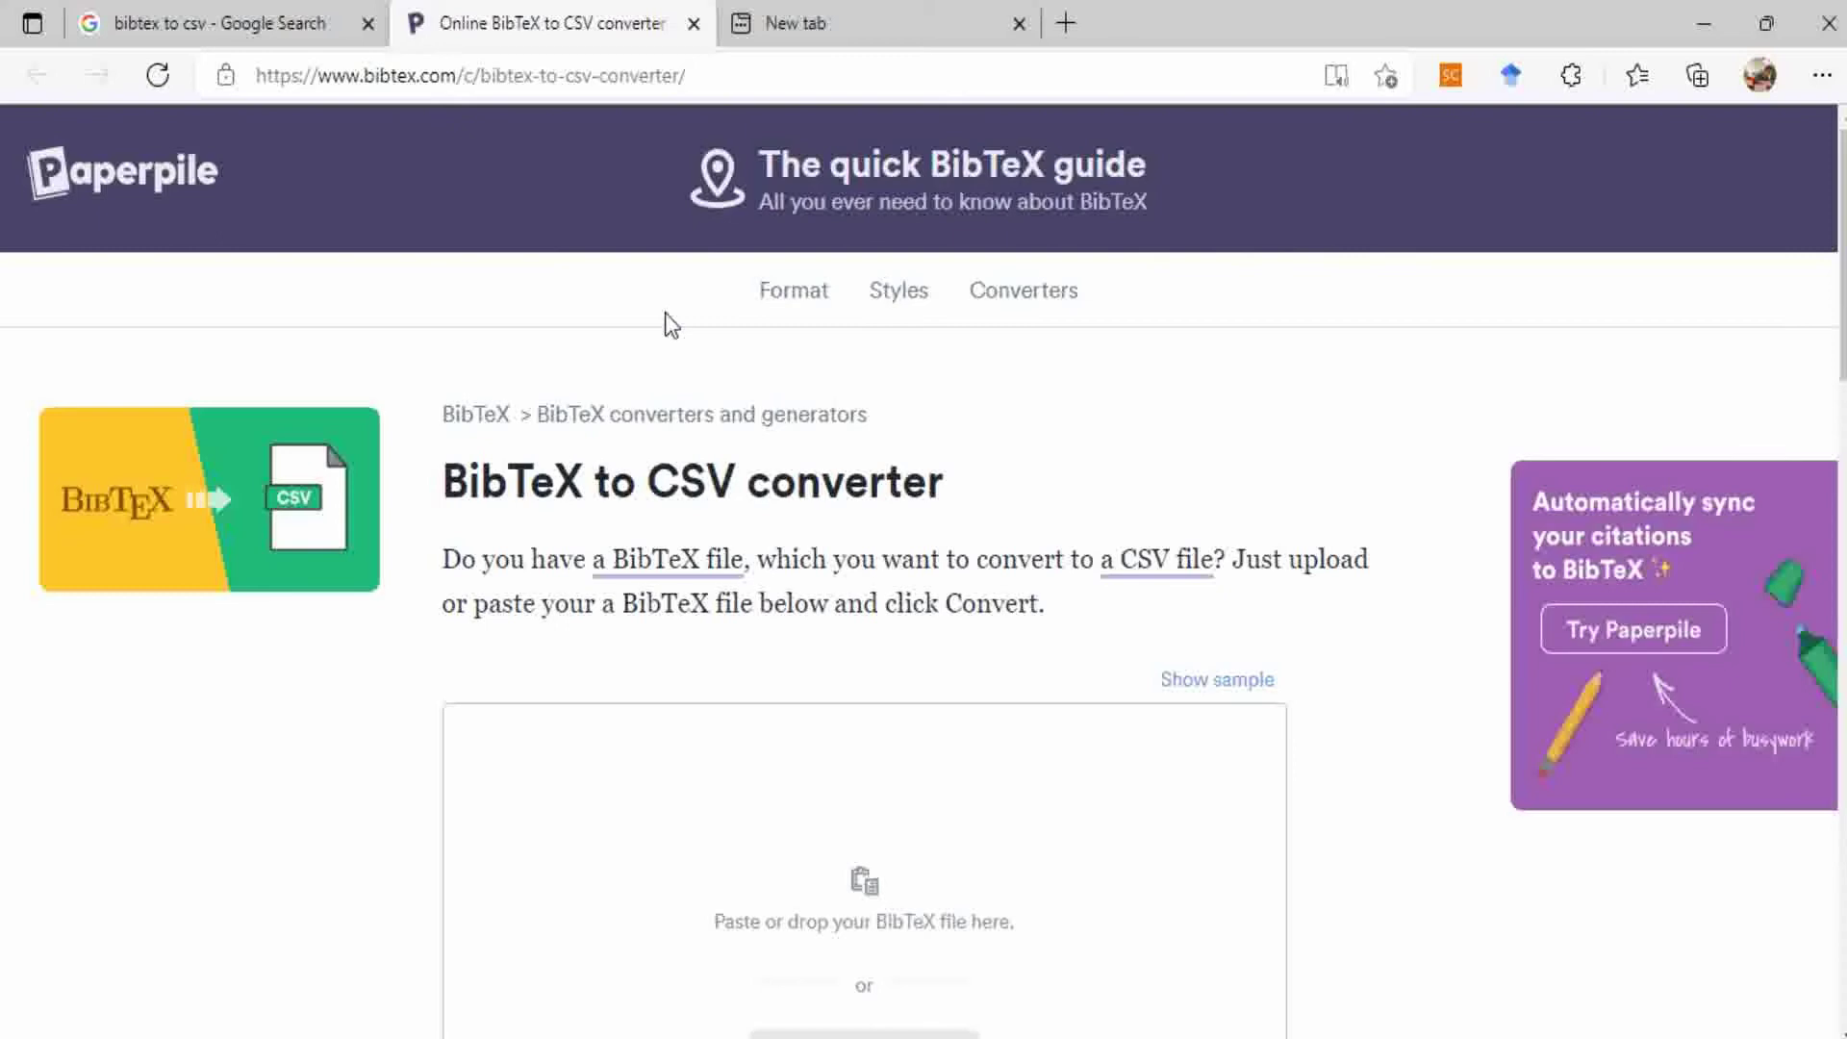
{"action": "scroll", "coordinate": [710, 346], "scroll_direction": "down", "scroll_amount": 3}
{"action": "scroll", "coordinate": [731, 365], "scroll_direction": "down", "scroll_amount": 5}
{"action": "scroll", "coordinate": [930, 433], "scroll_direction": "up", "scroll_amount": 2}
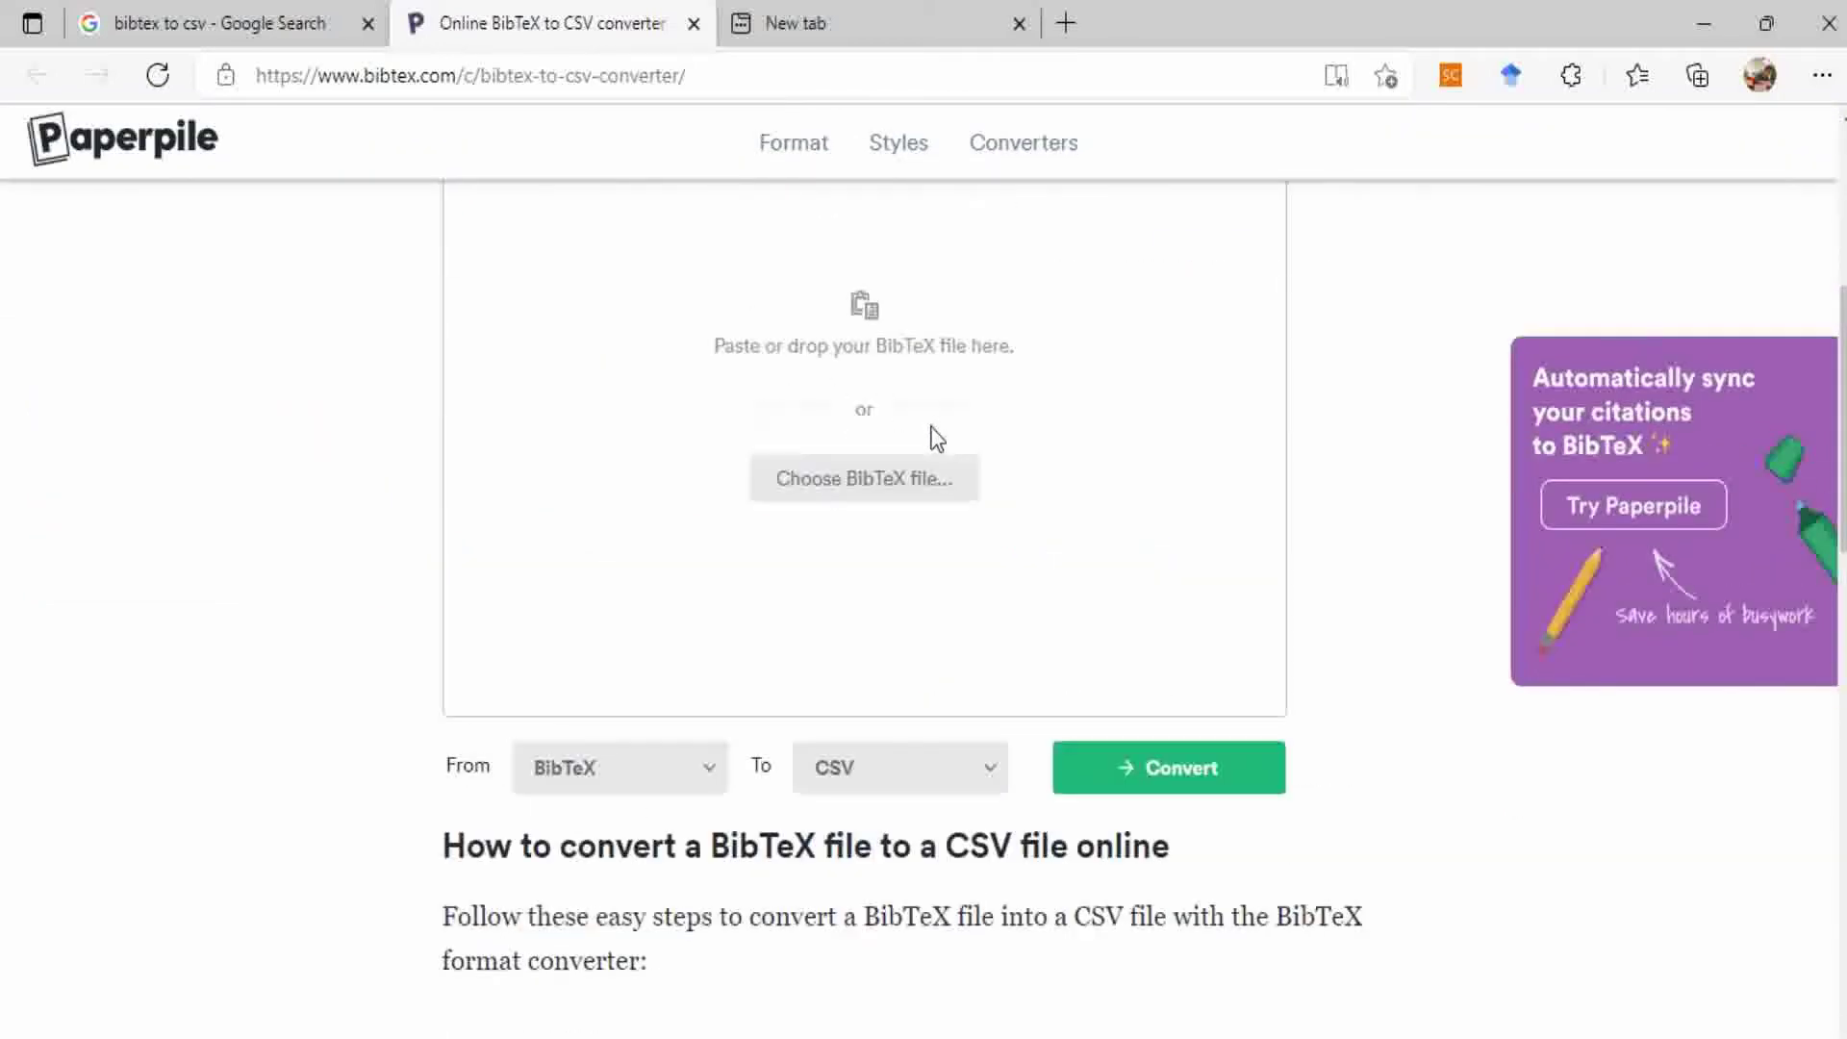
- Upload the Cost of Capital BibTeX file, convert it, and download the CSV
{"action": "left_click", "coordinate": [897, 493]}
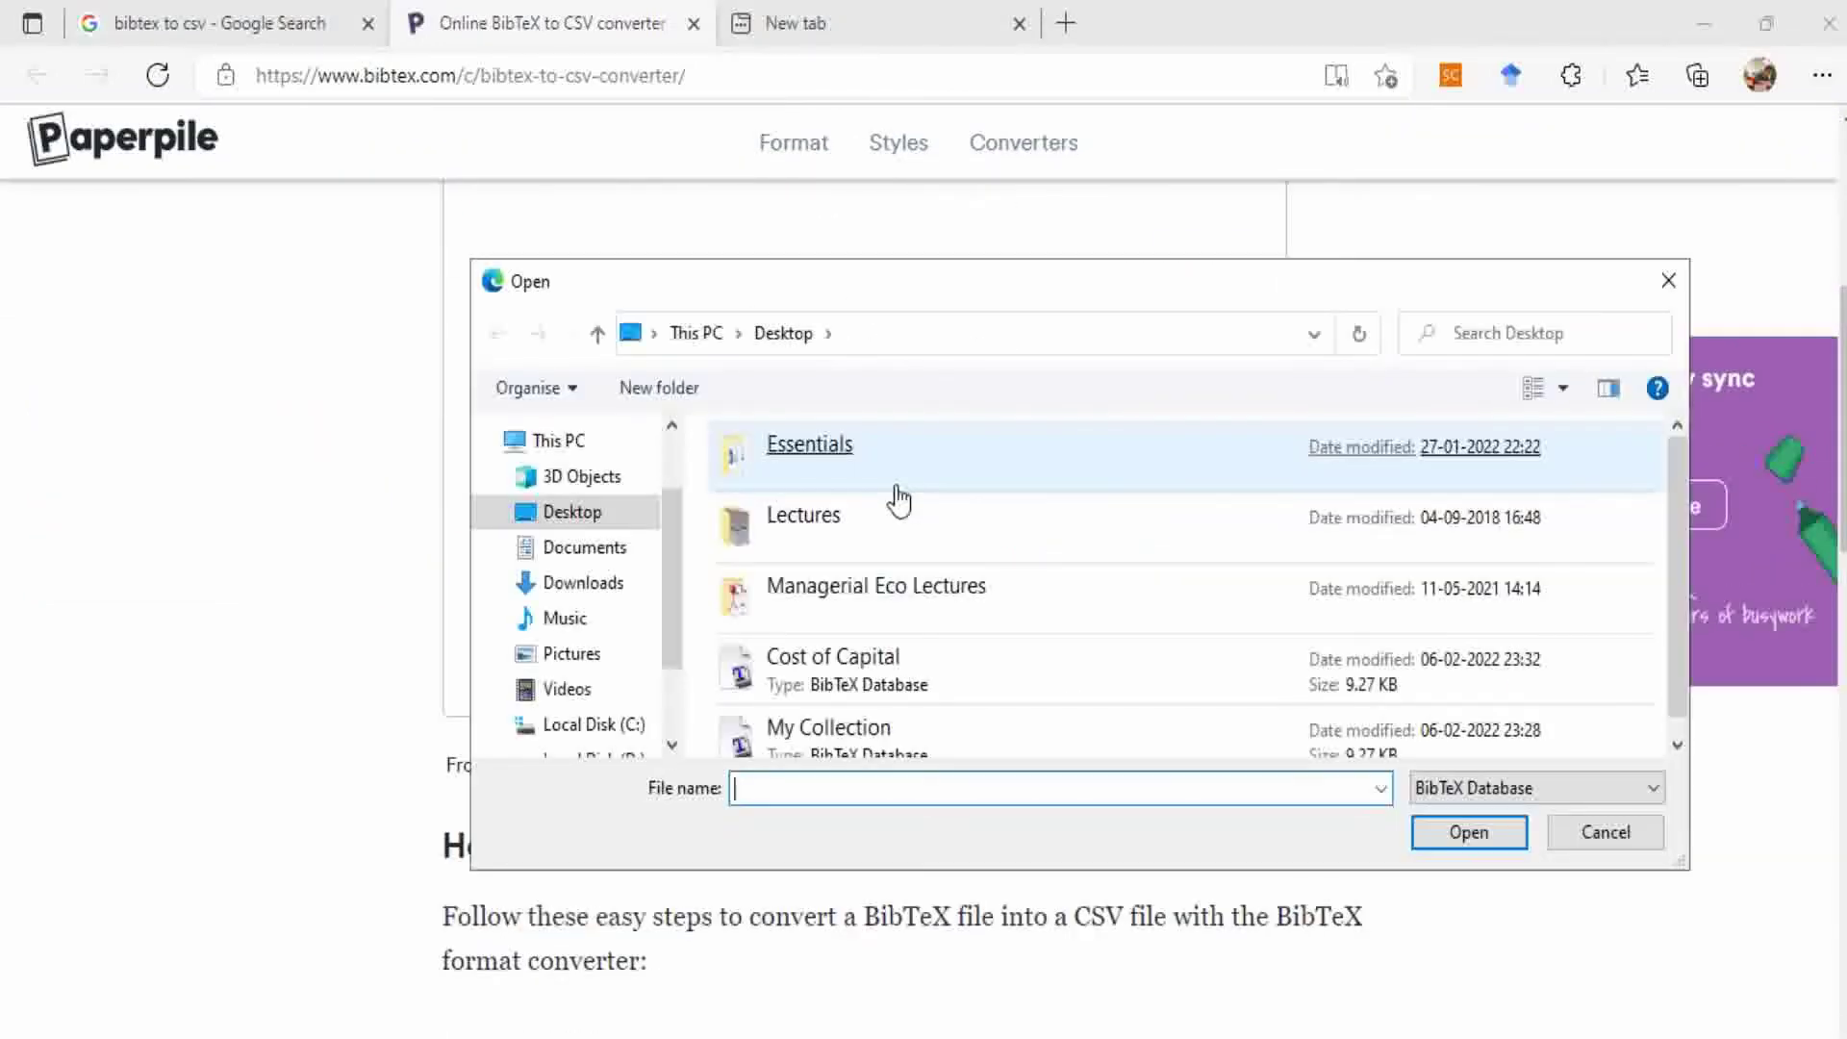
{"action": "double_click", "coordinate": [938, 683]}
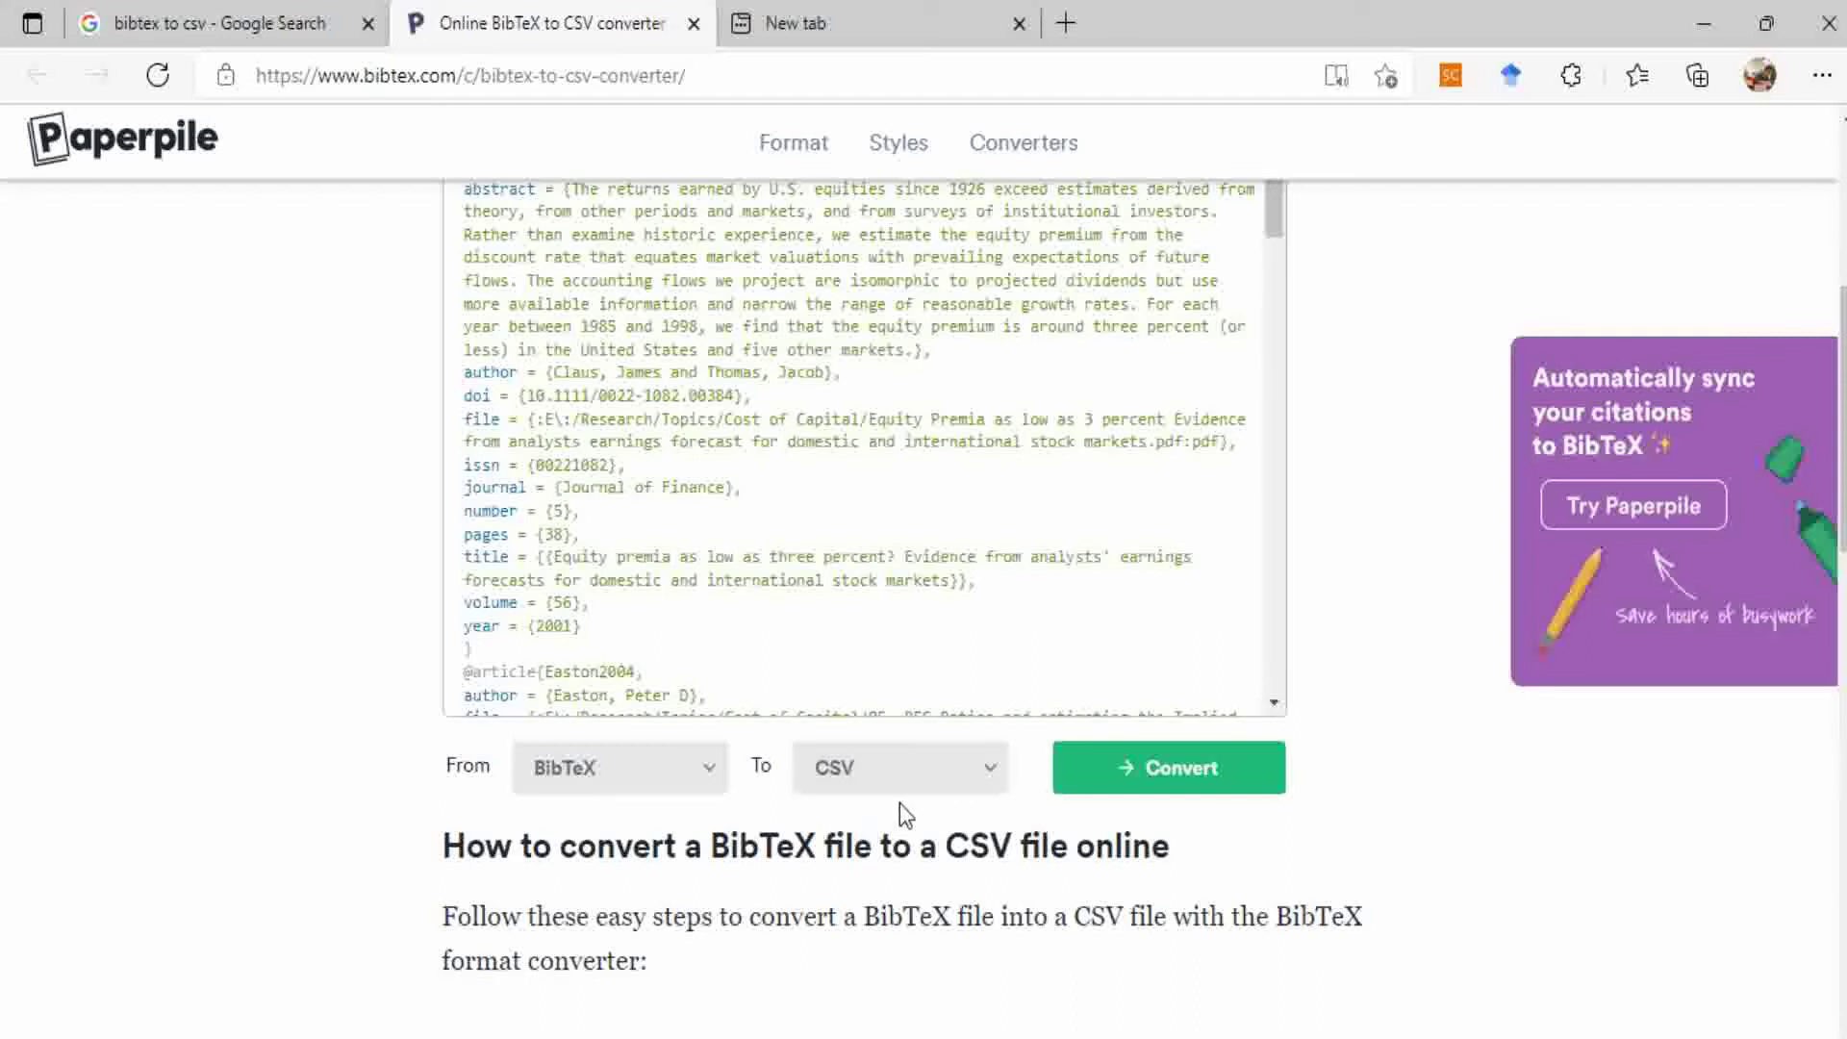
{"action": "left_click", "coordinate": [1135, 771]}
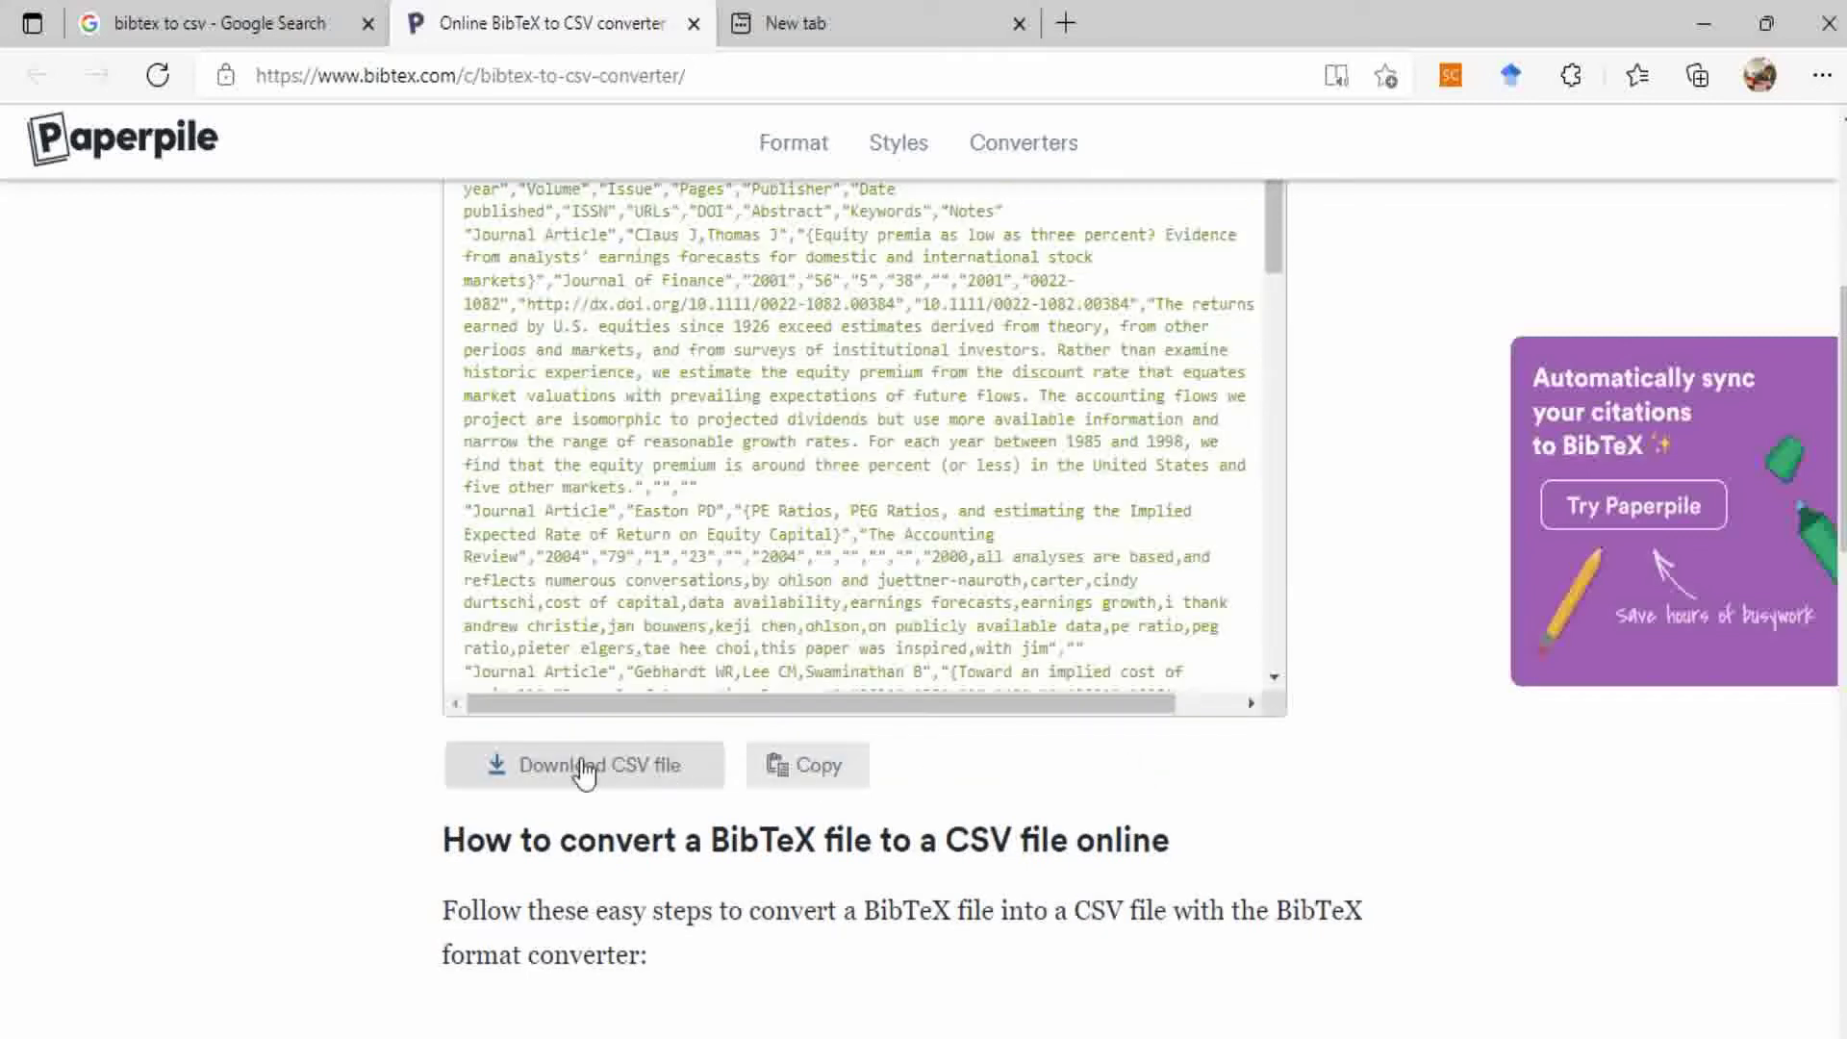
{"action": "left_click", "coordinate": [529, 778]}
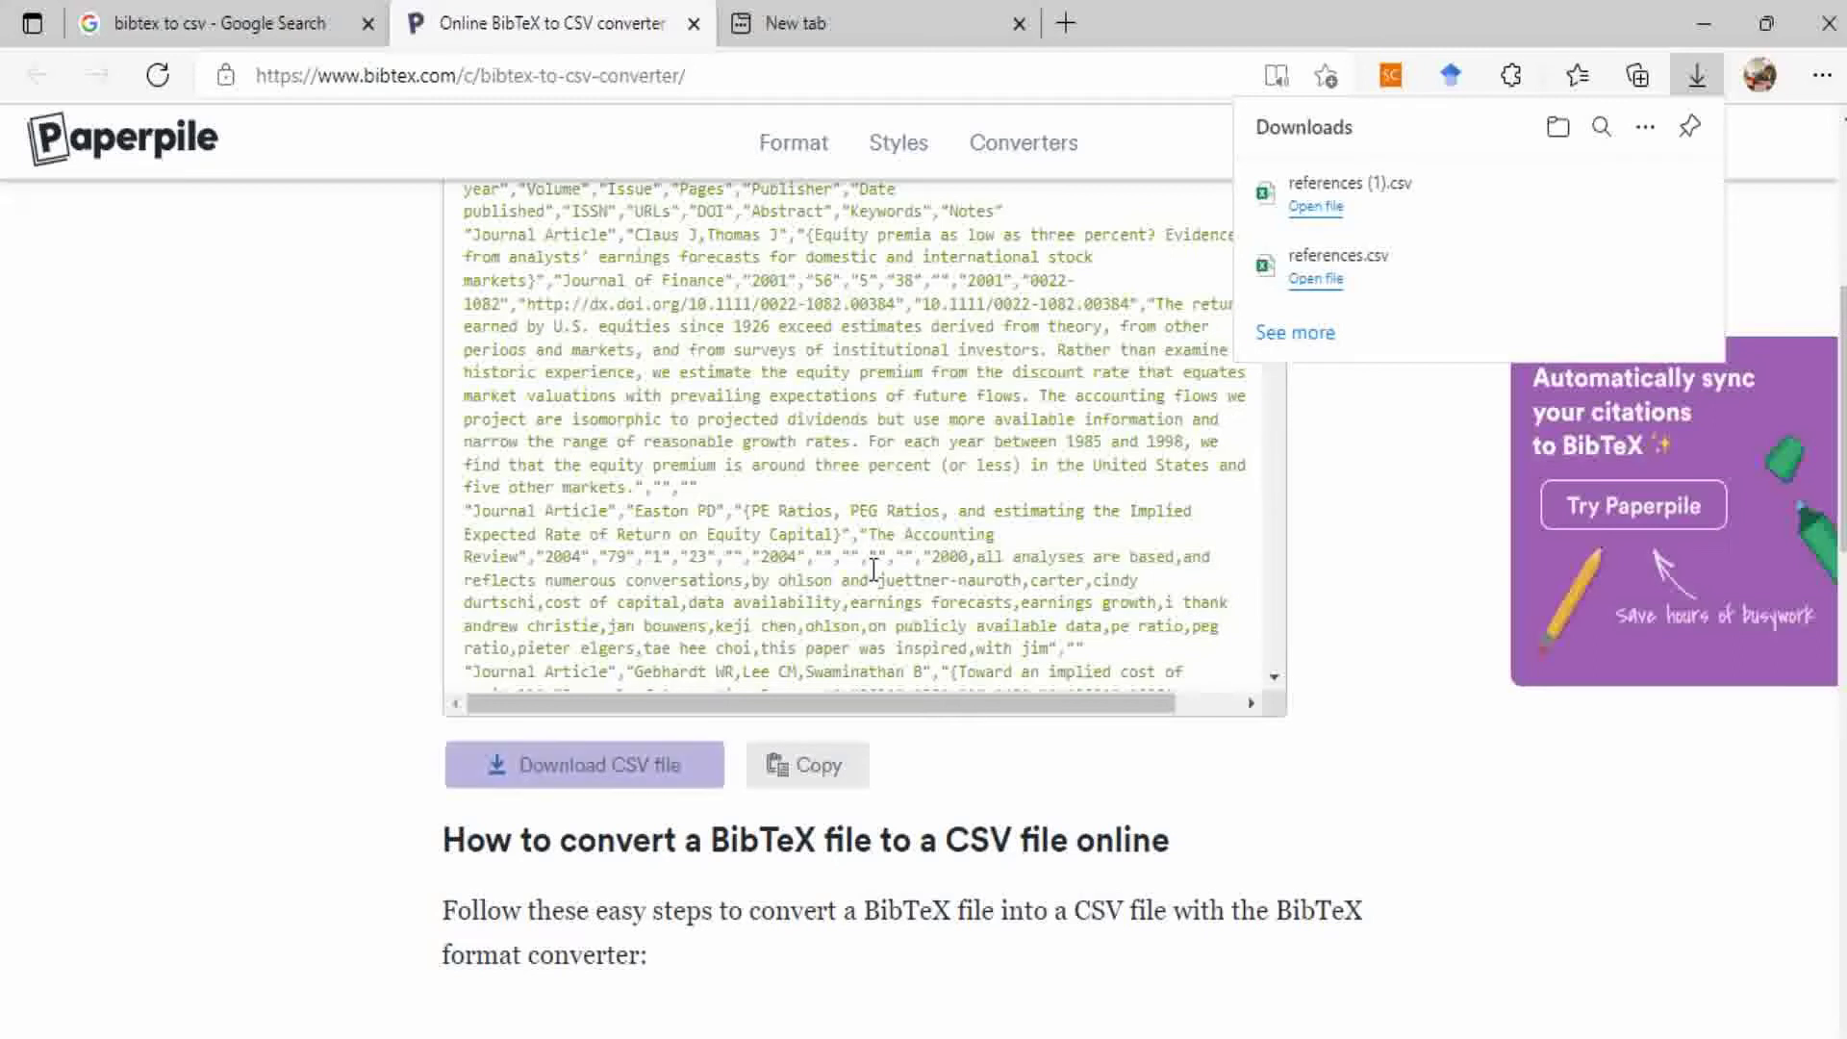
- Open the downloaded references (1).csv in Excel and go to the empty Sheet1
{"action": "left_click", "coordinate": [1328, 208]}
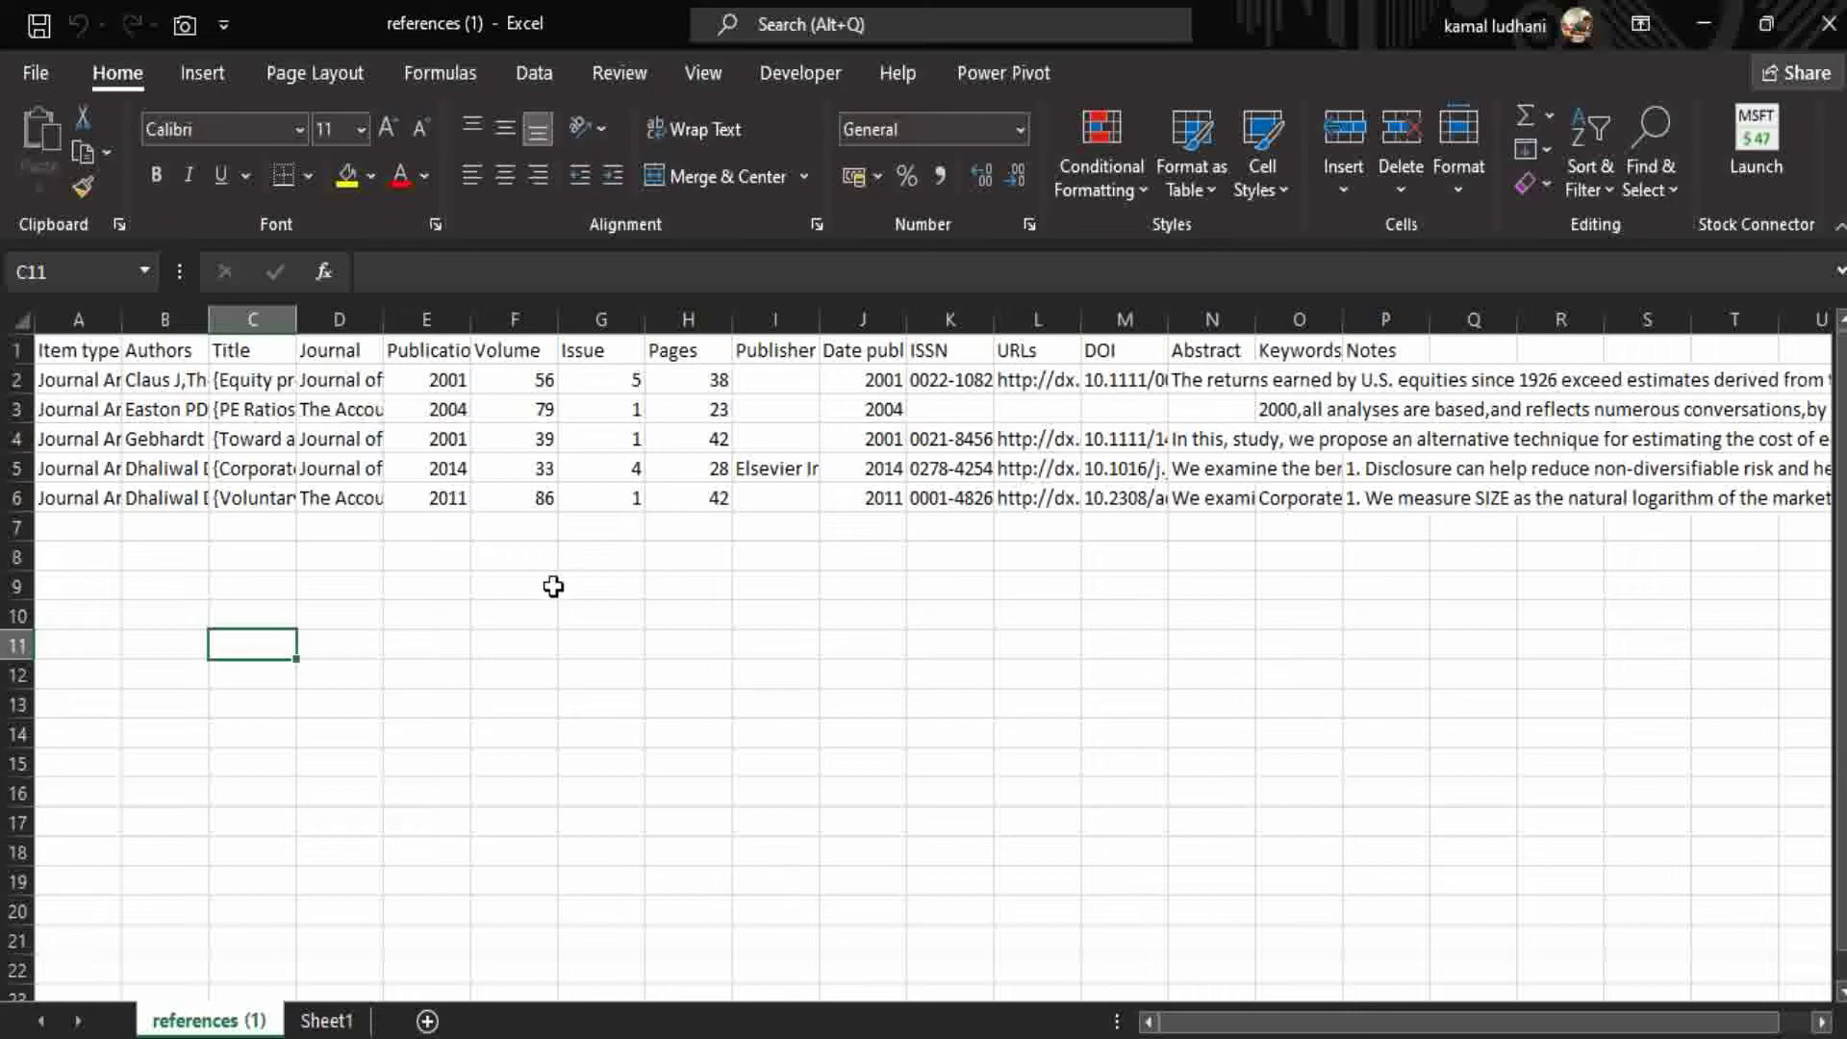
{"action": "left_click", "coordinate": [323, 1022]}
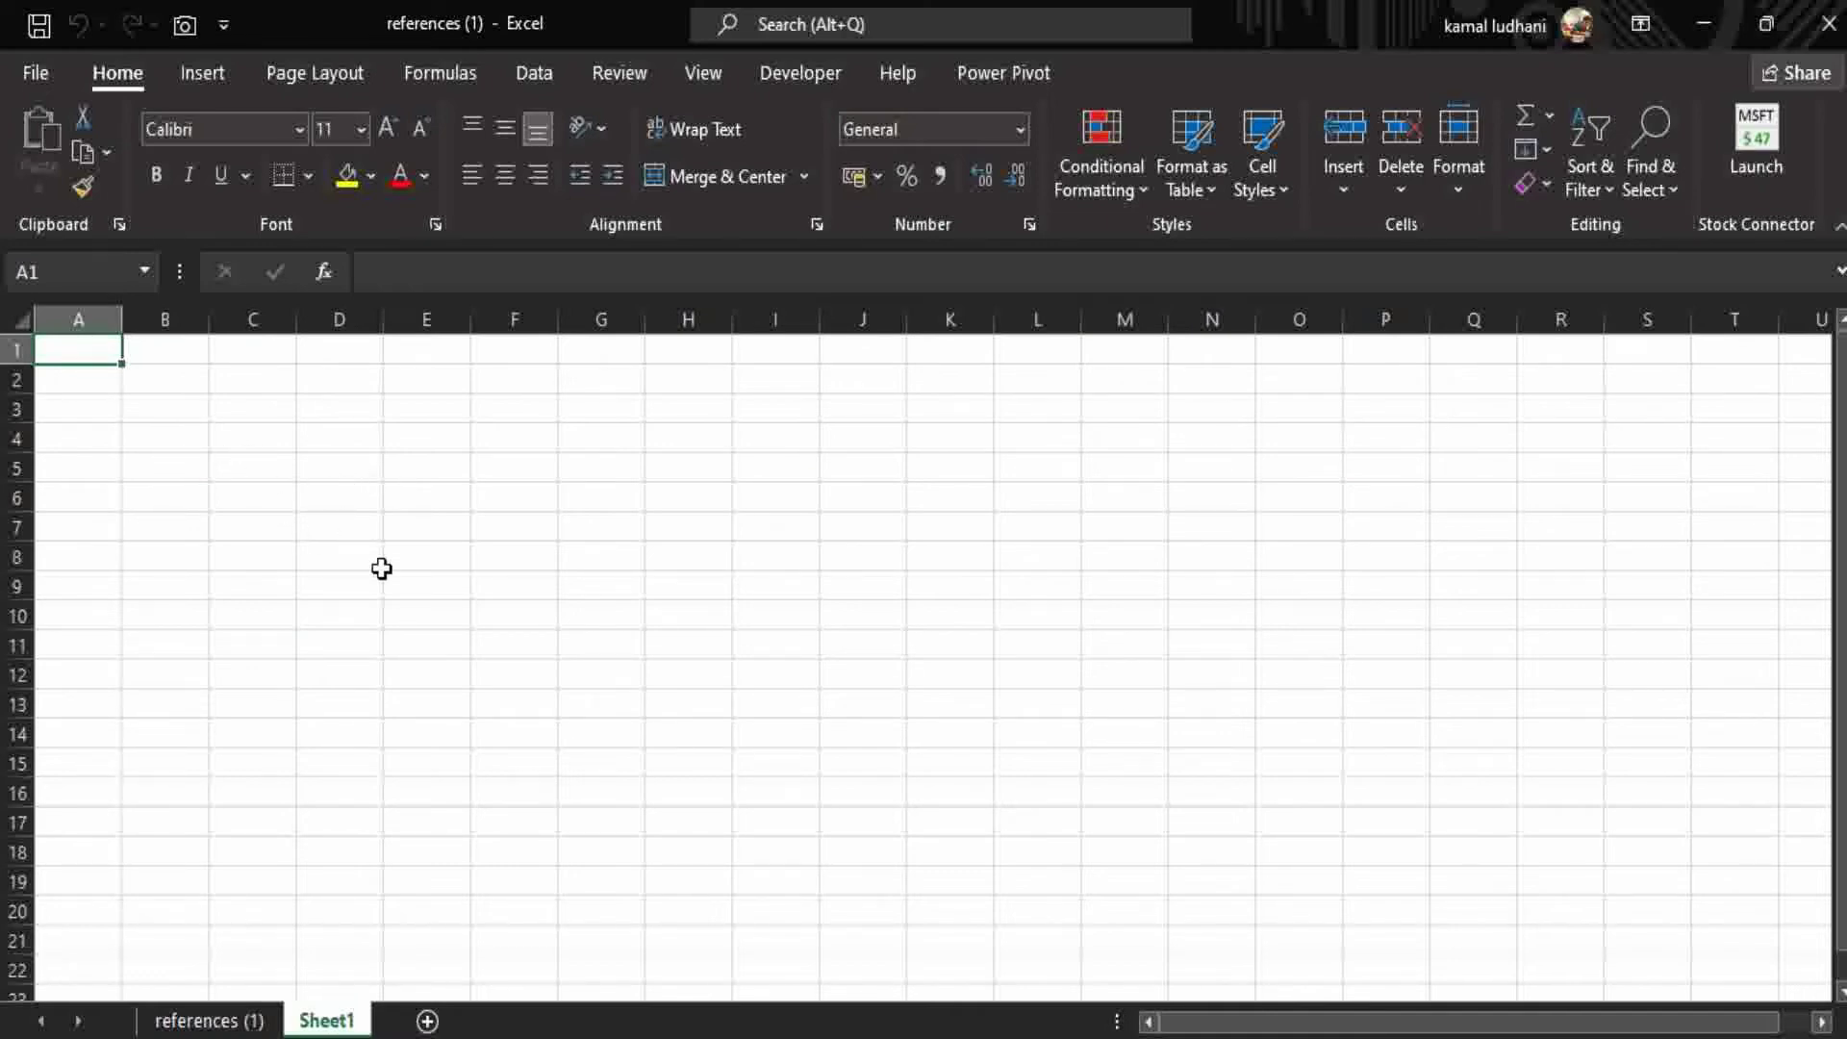
- Import references (1).csv with Data > From Text/CSV to preview its comma-delimited columns
{"action": "left_click", "coordinate": [536, 75]}
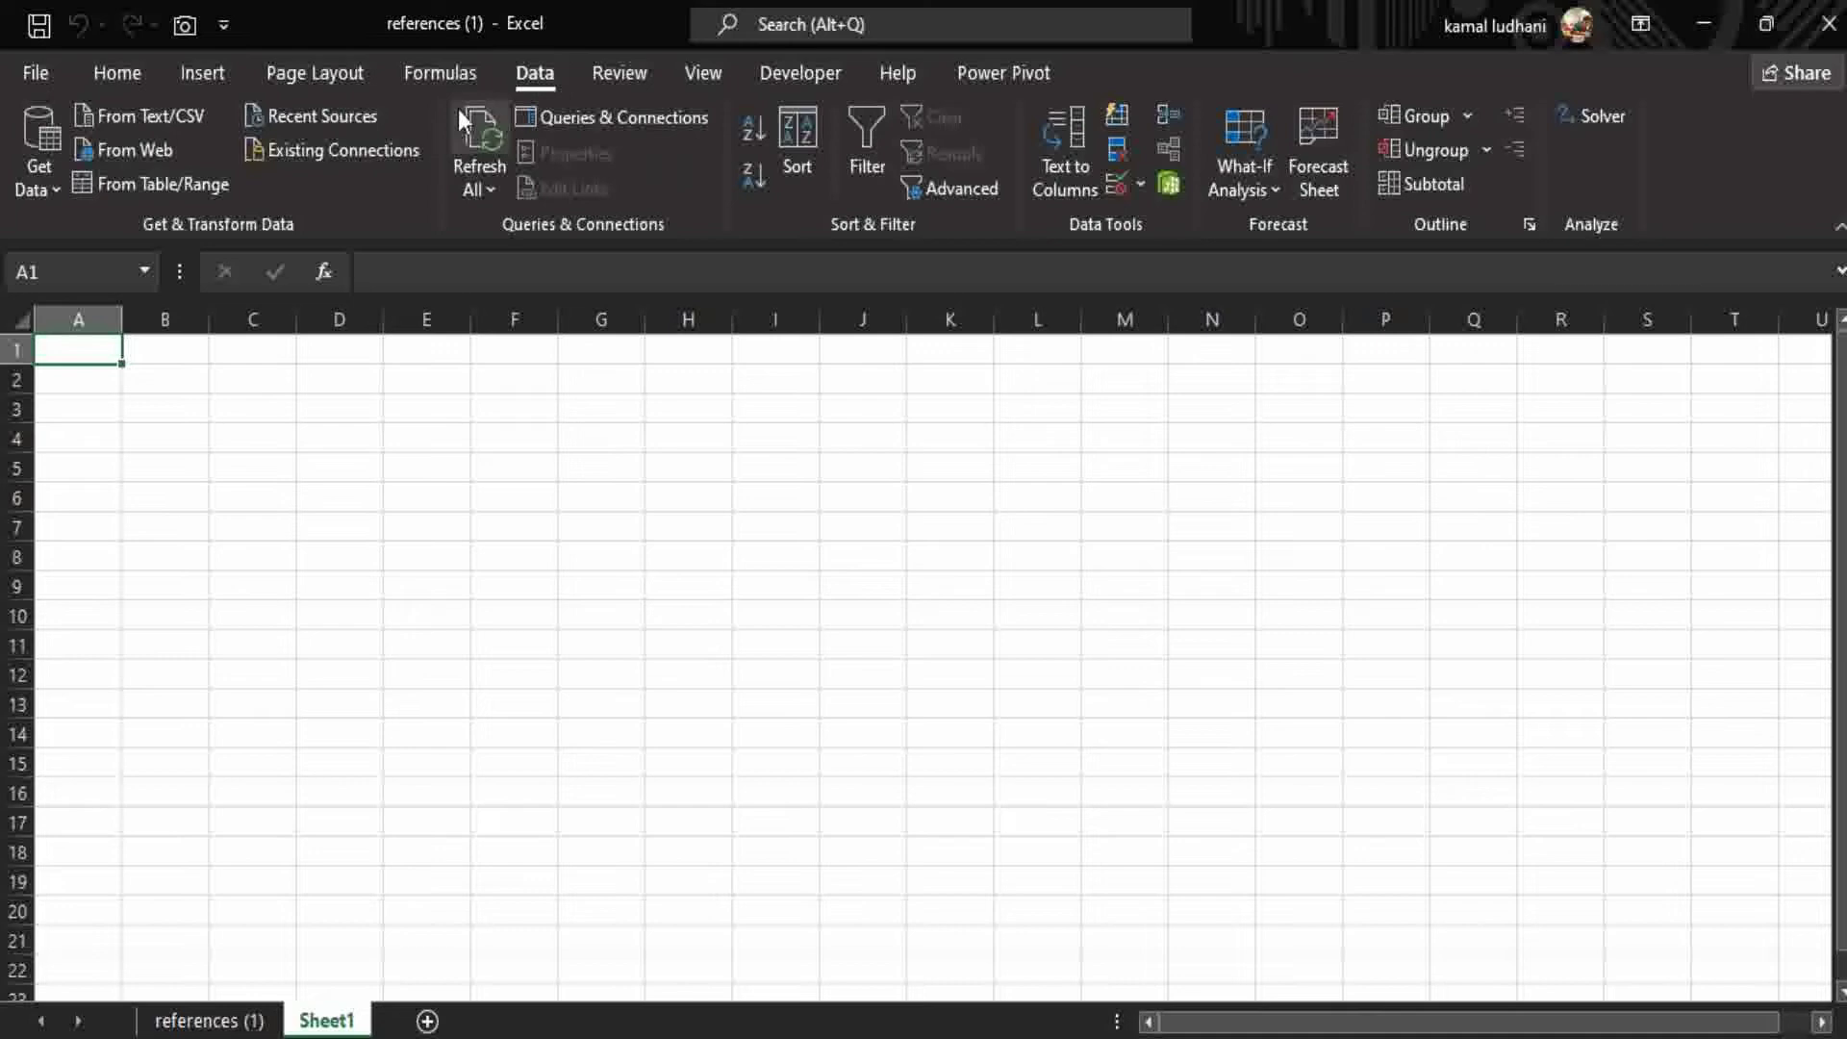
{"action": "left_click", "coordinate": [177, 118]}
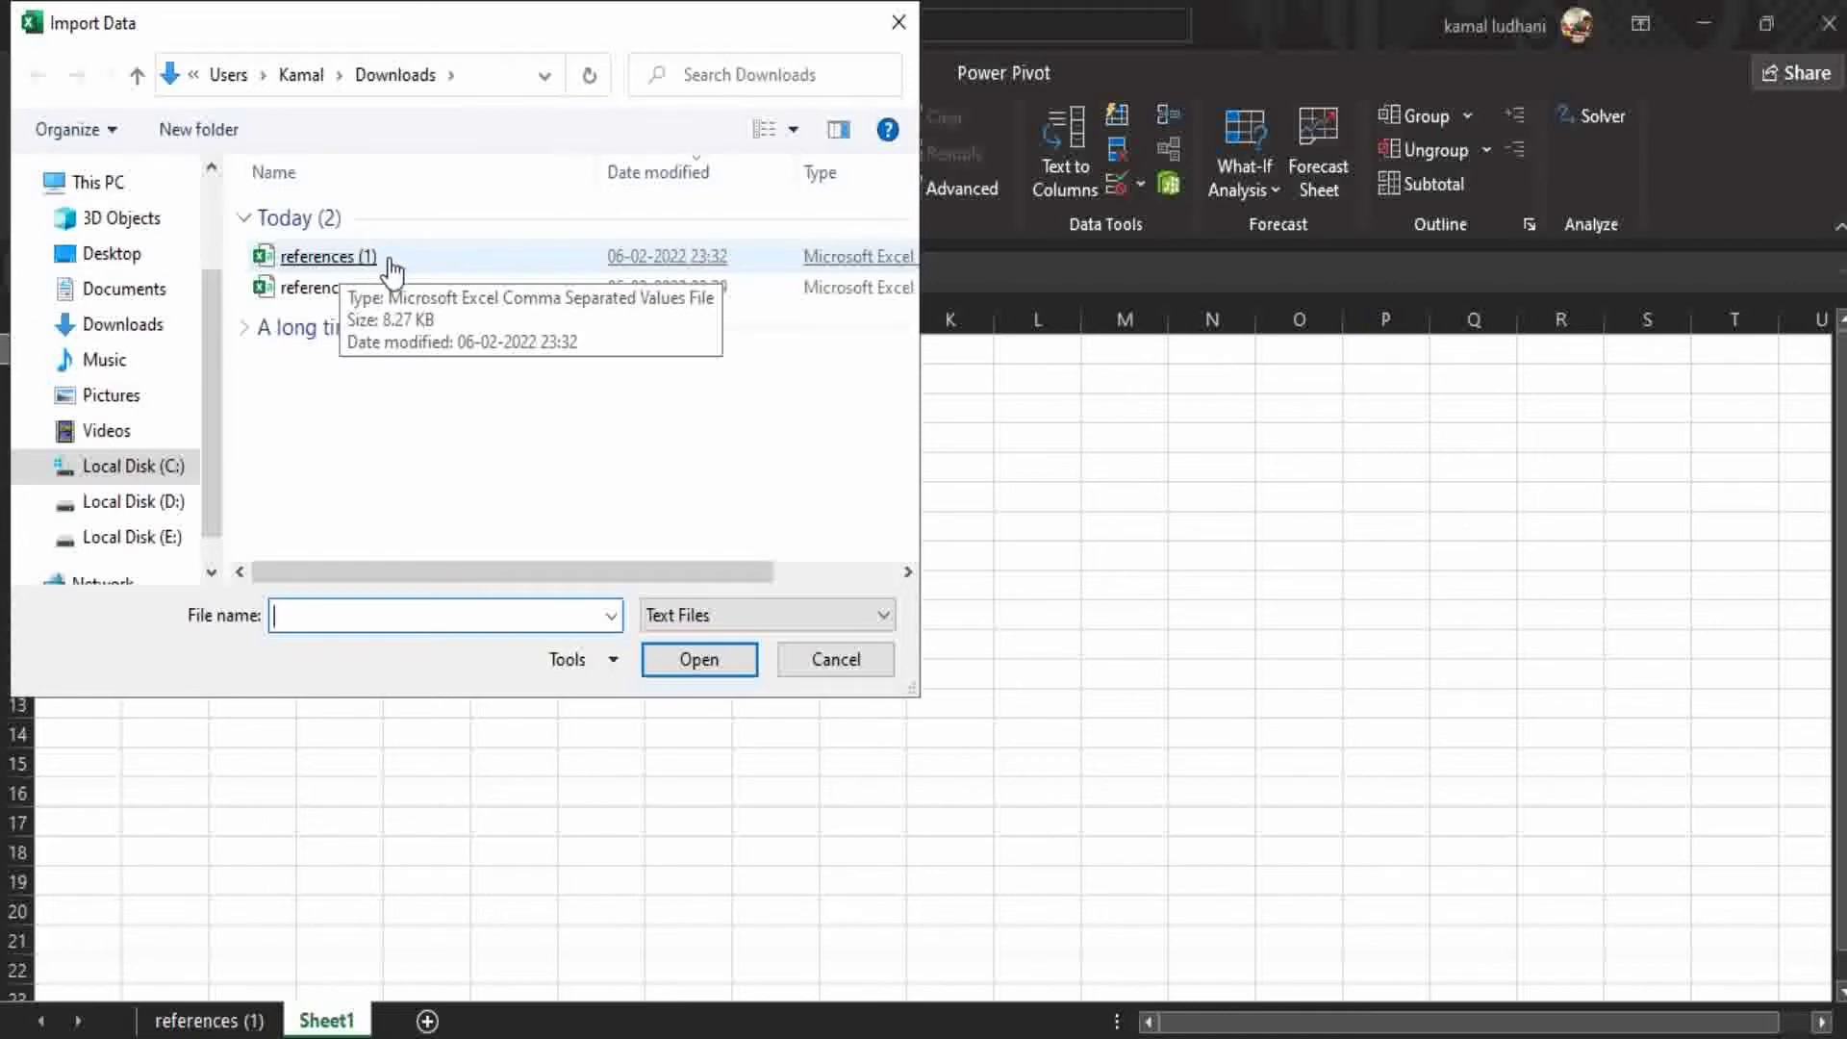
{"action": "double_click", "coordinate": [388, 258]}
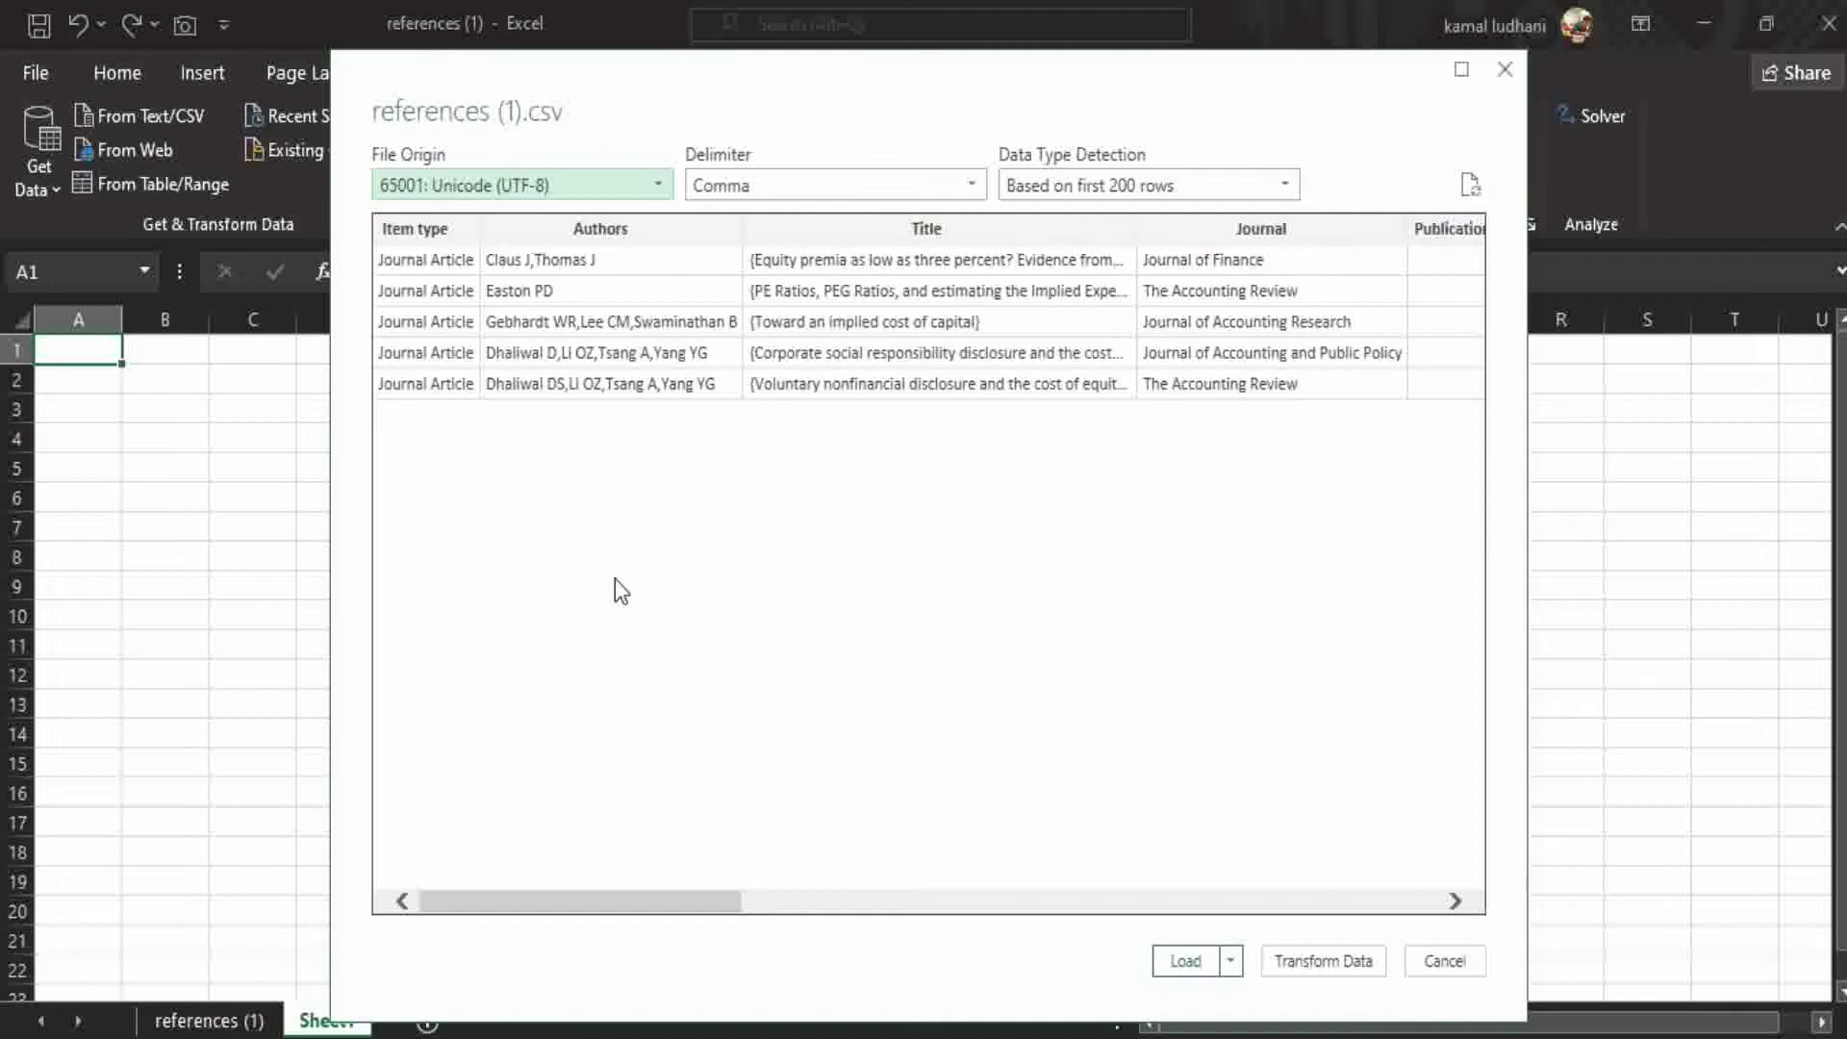
{"action": "left_click_drag", "start_coordinate": [677, 887], "coordinate": [644, 928]}
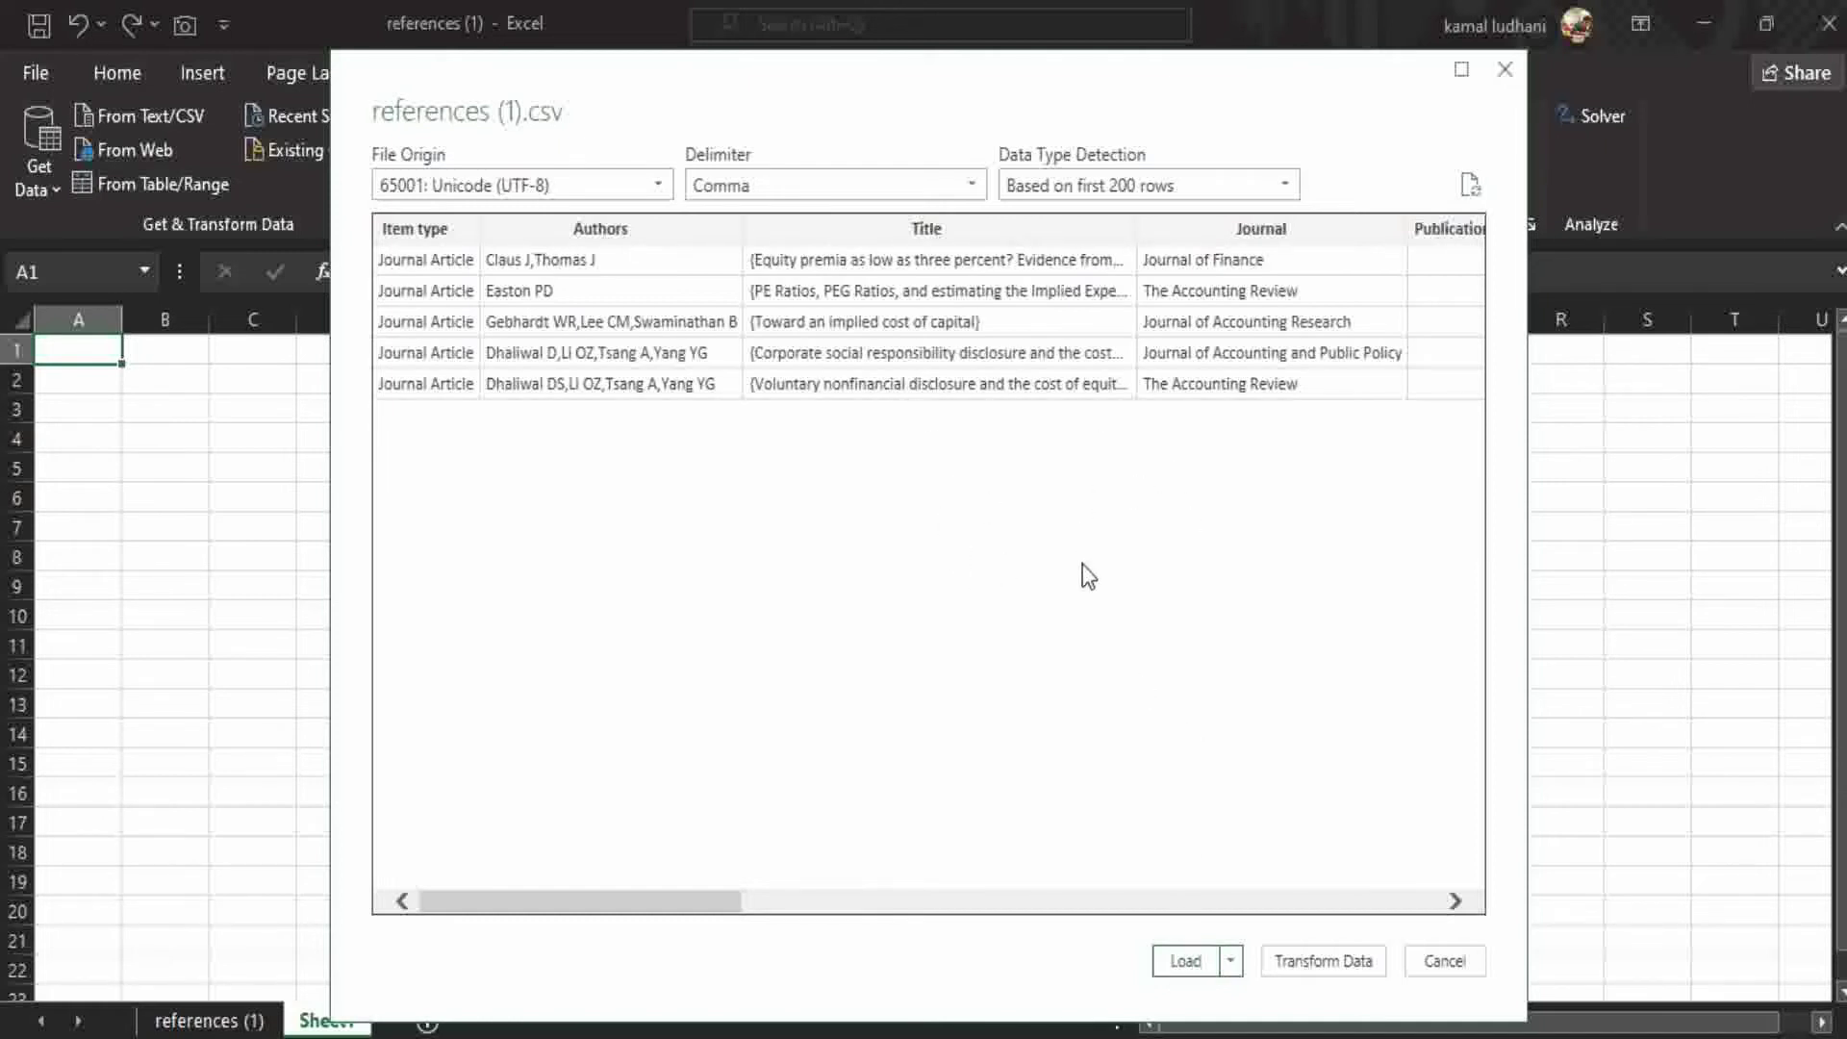
- Open the import in Power Query Editor and remove the Item type column
{"action": "left_click", "coordinate": [1328, 959]}
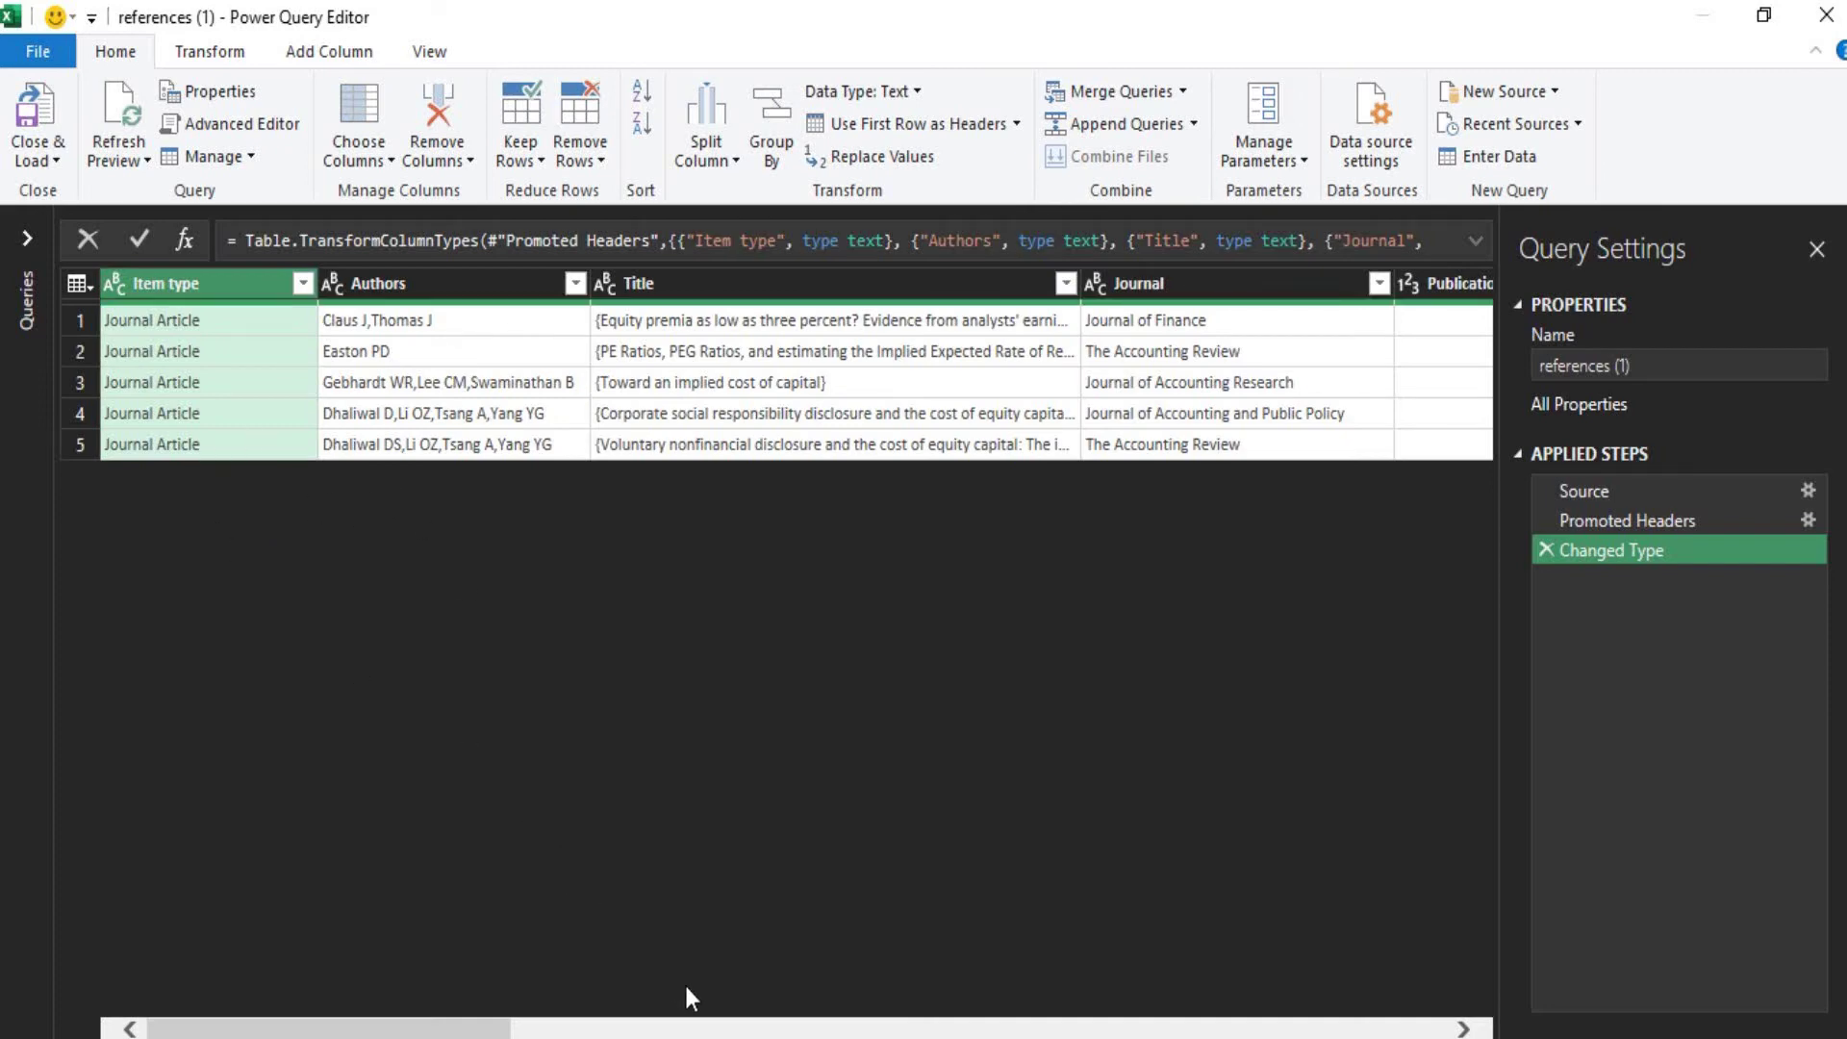
{"action": "left_click", "coordinate": [709, 1026]}
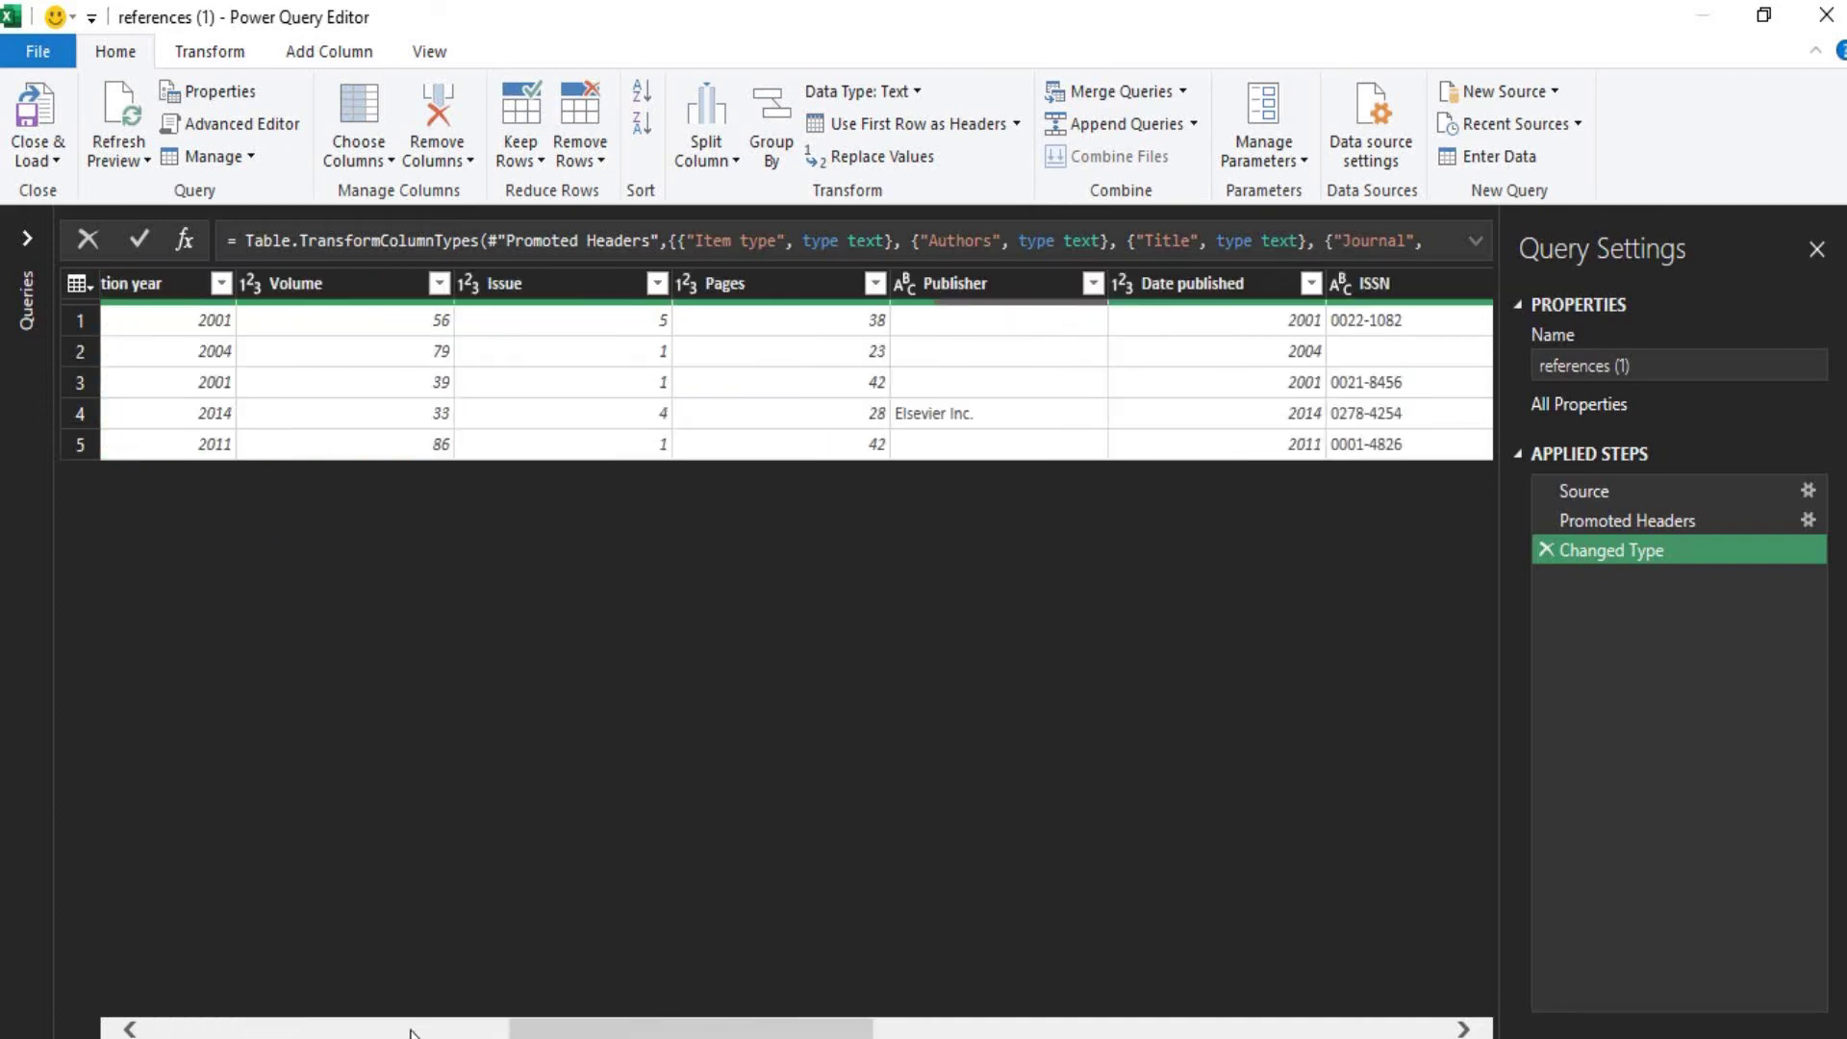
{"action": "left_click_drag", "start_coordinate": [522, 1030], "coordinate": [56, 1008]}
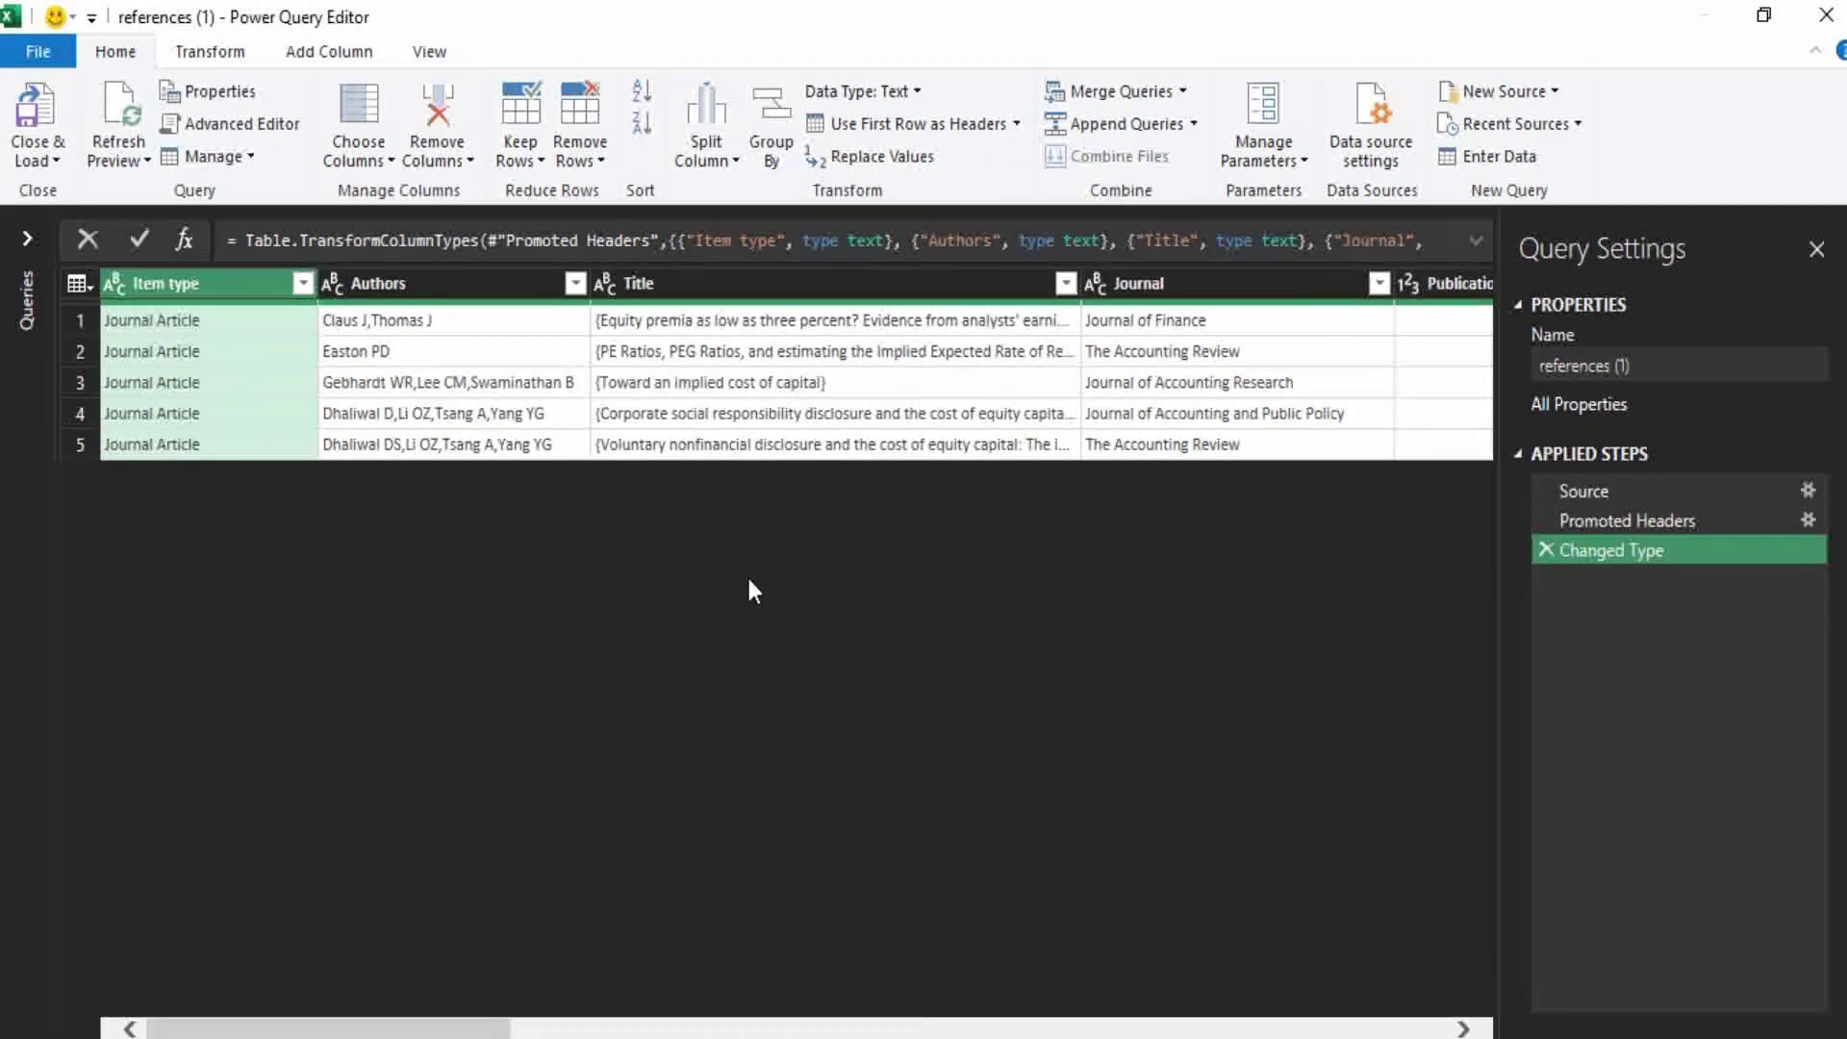
{"action": "right_click", "coordinate": [245, 288]}
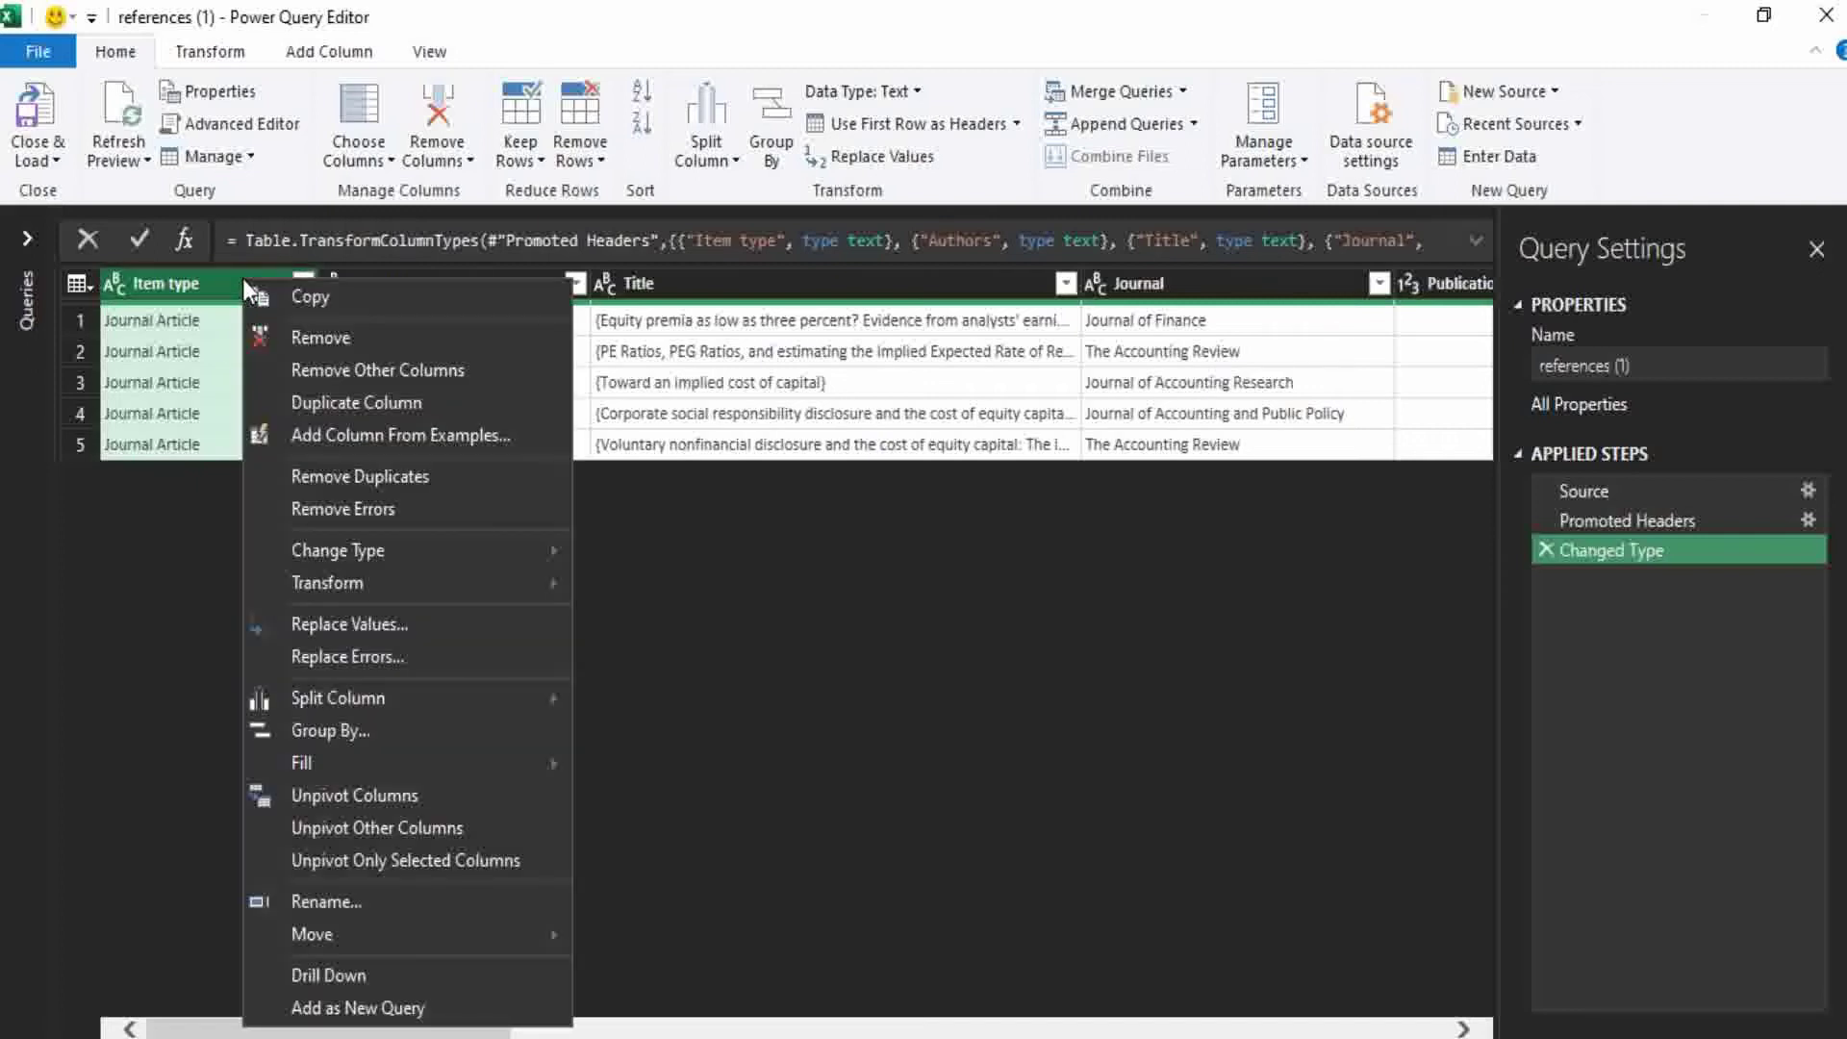
{"action": "left_click", "coordinate": [269, 339]}
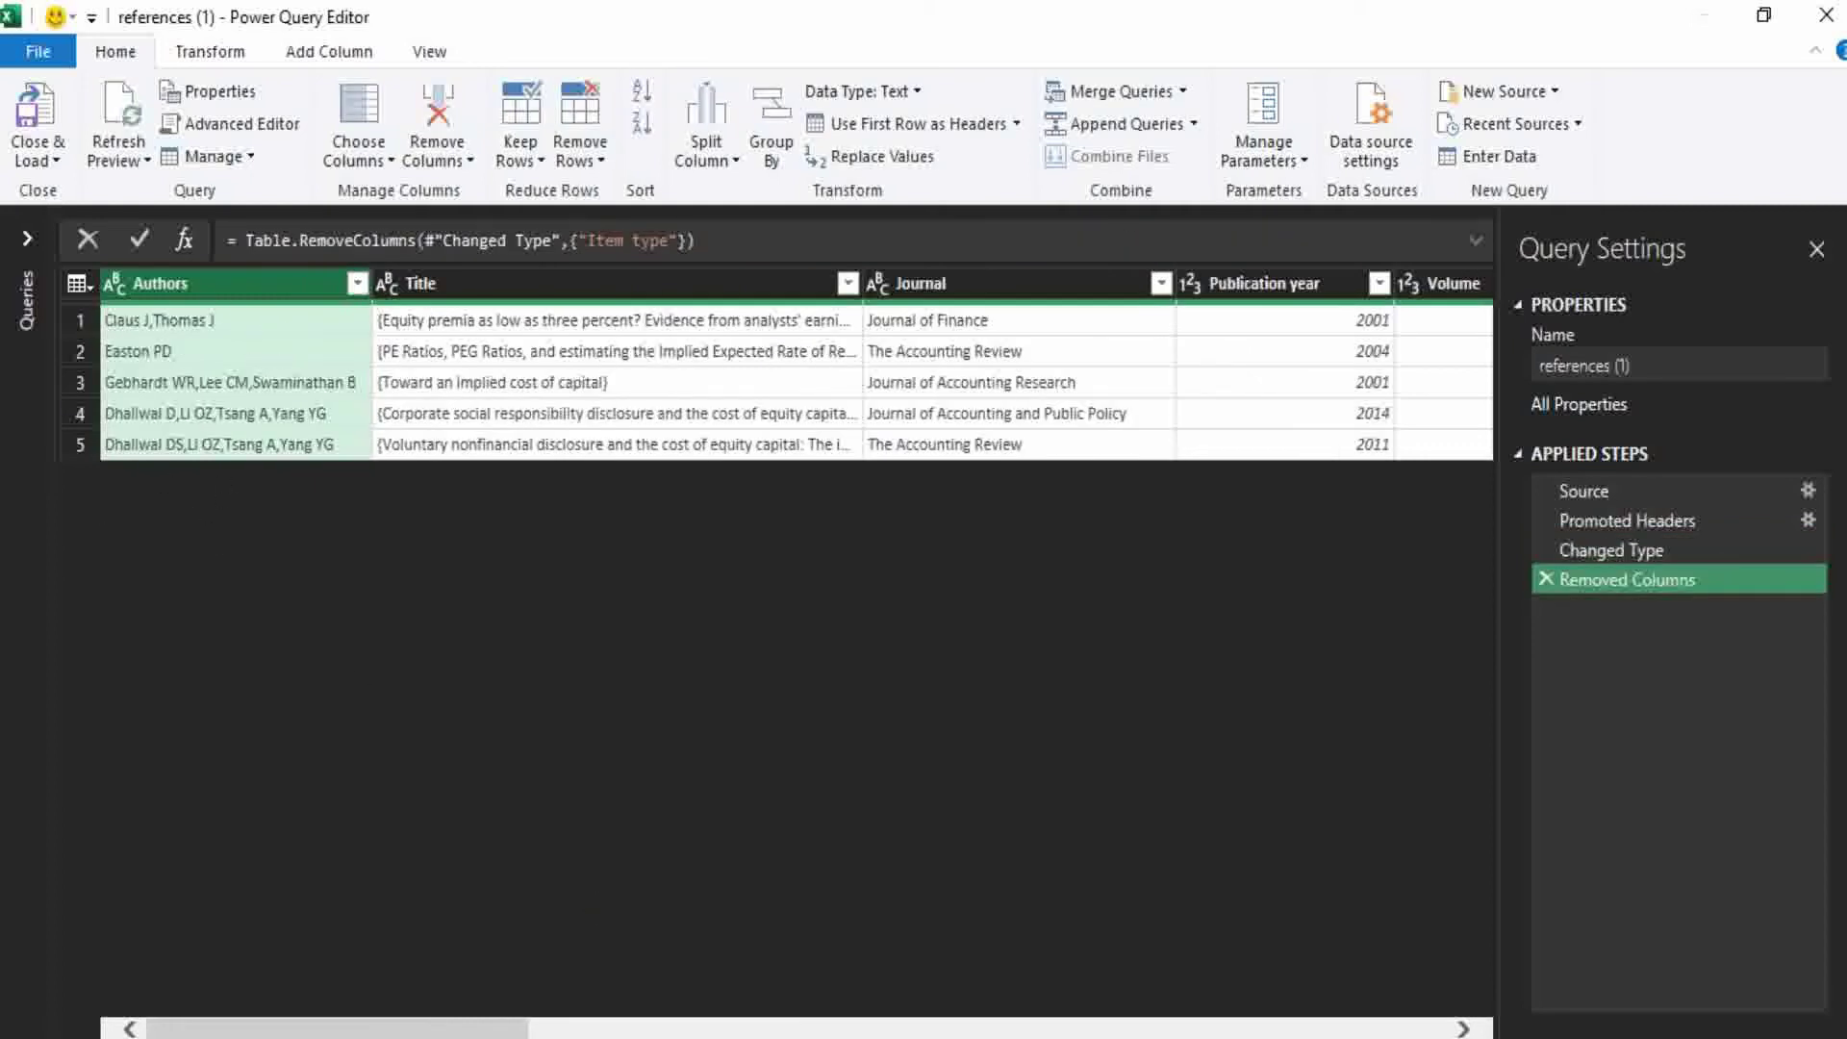
- Remove the Publisher and Pages columns from the query
{"action": "scroll", "coordinate": [750, 433], "scroll_direction": "right", "scroll_amount": 10}
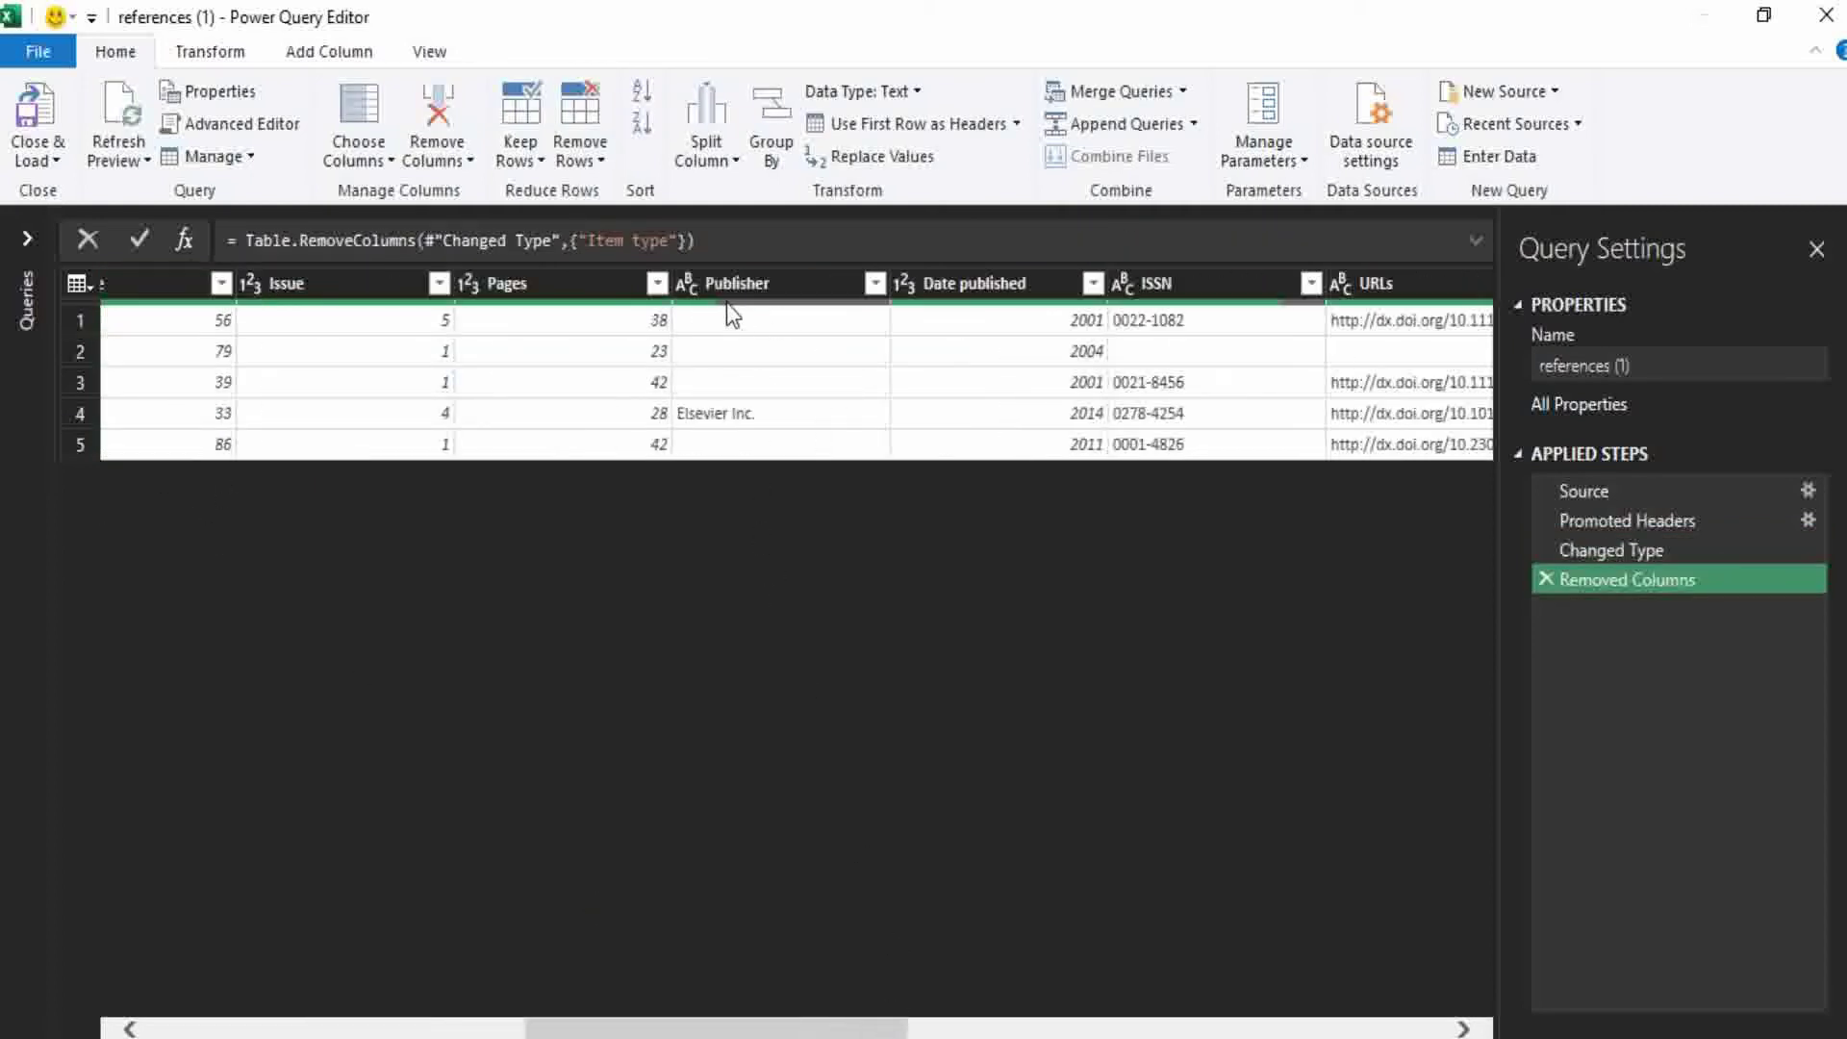
{"action": "right_click", "coordinate": [730, 286]}
{"action": "left_click", "coordinate": [757, 340]}
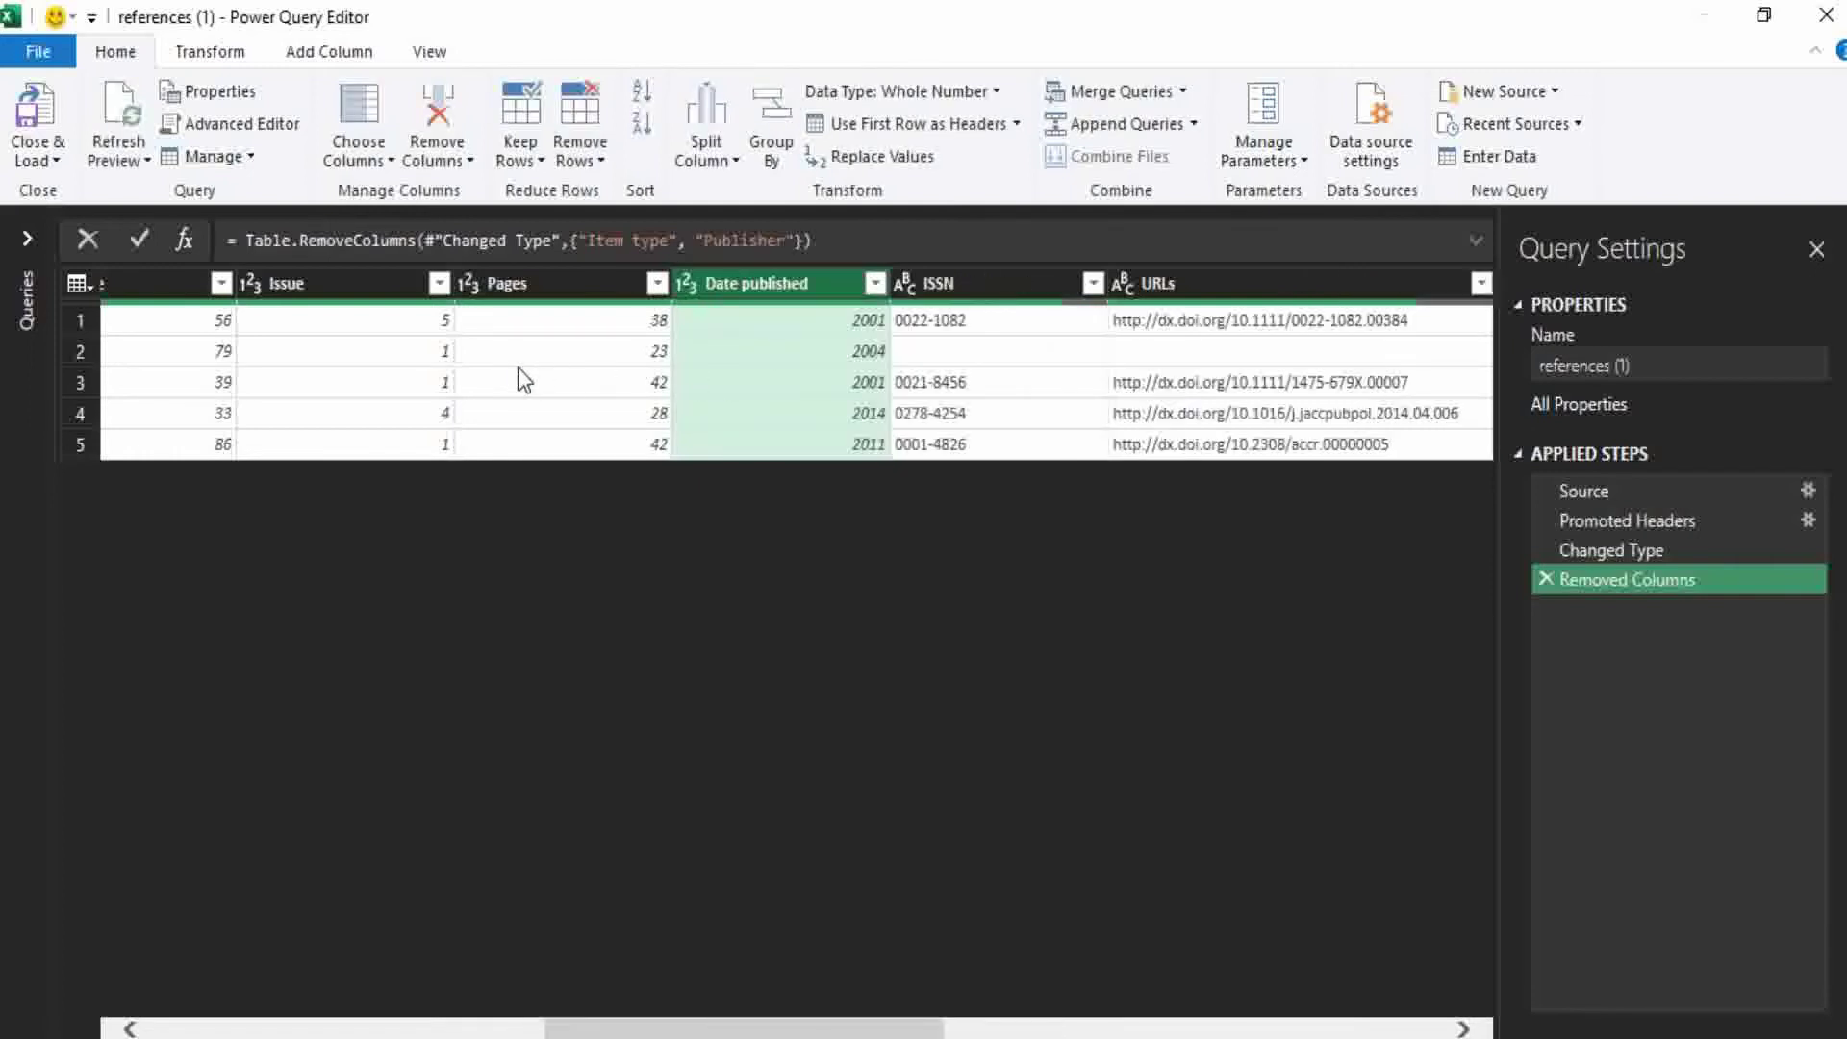
{"action": "left_click", "coordinate": [510, 280]}
{"action": "right_click", "coordinate": [509, 279]}
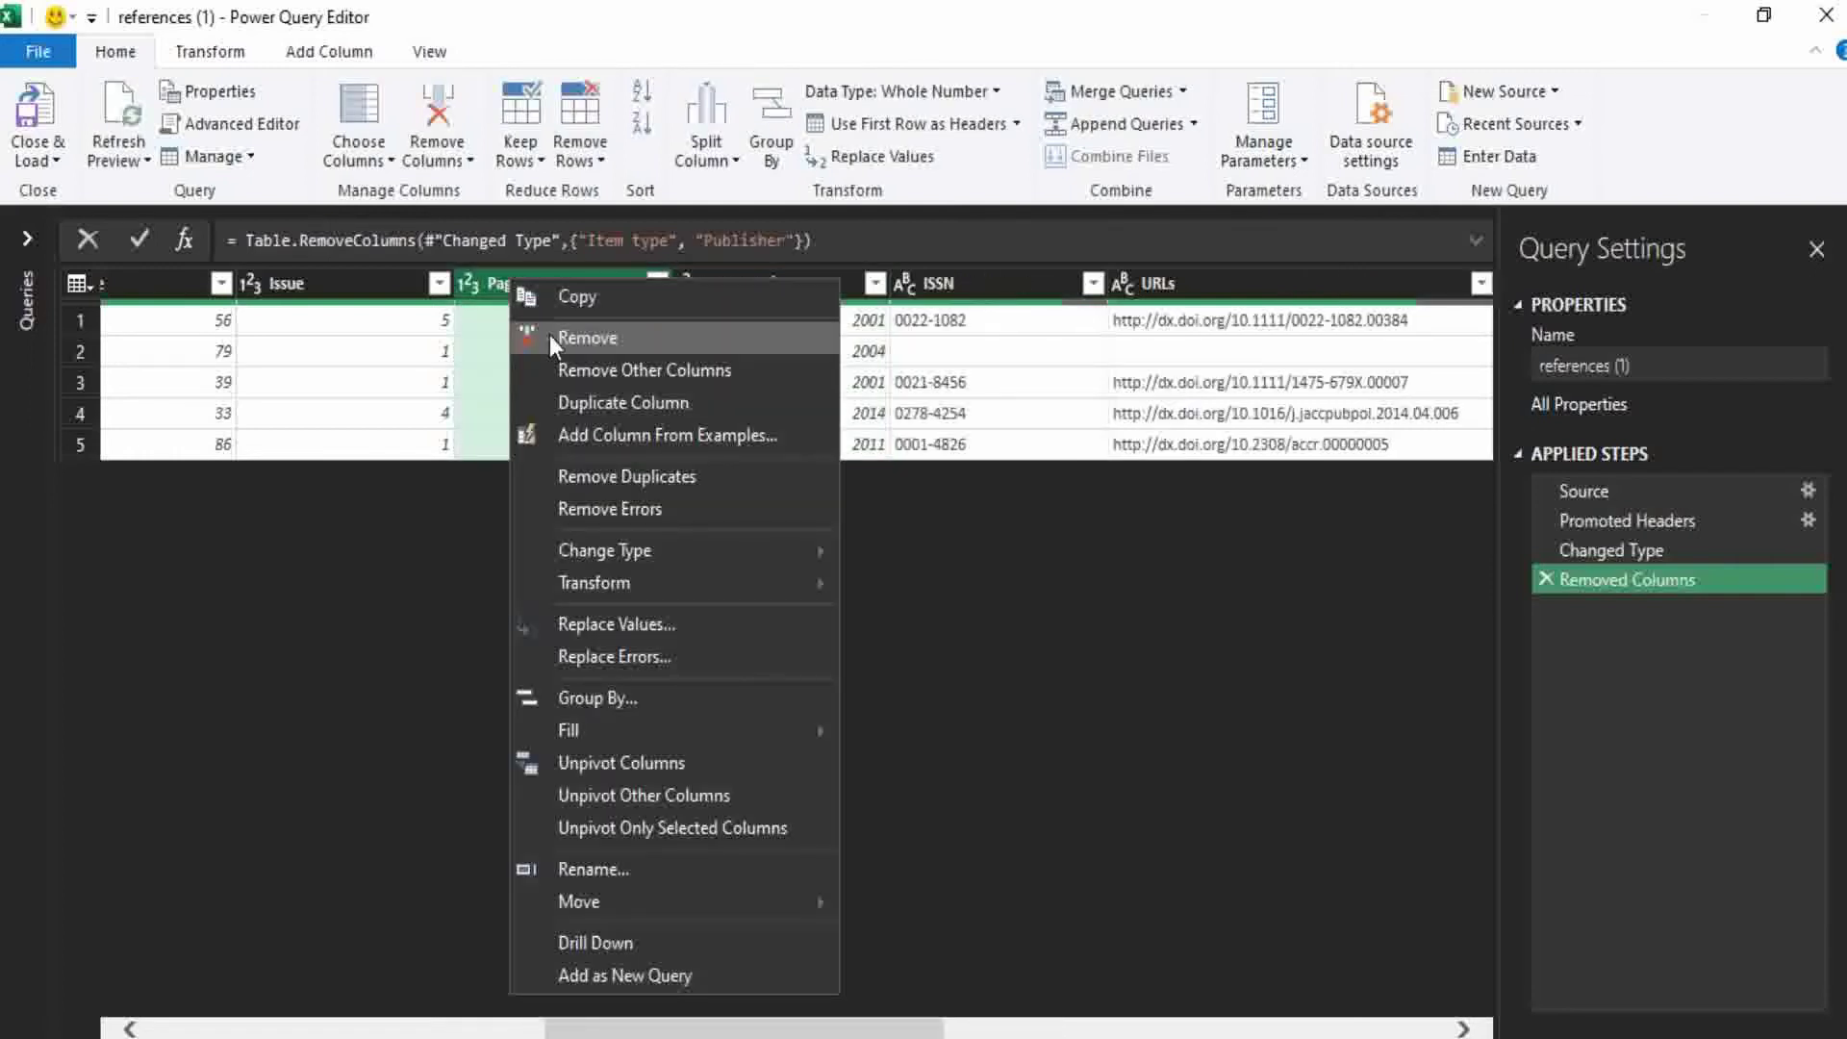
{"action": "left_click", "coordinate": [551, 337]}
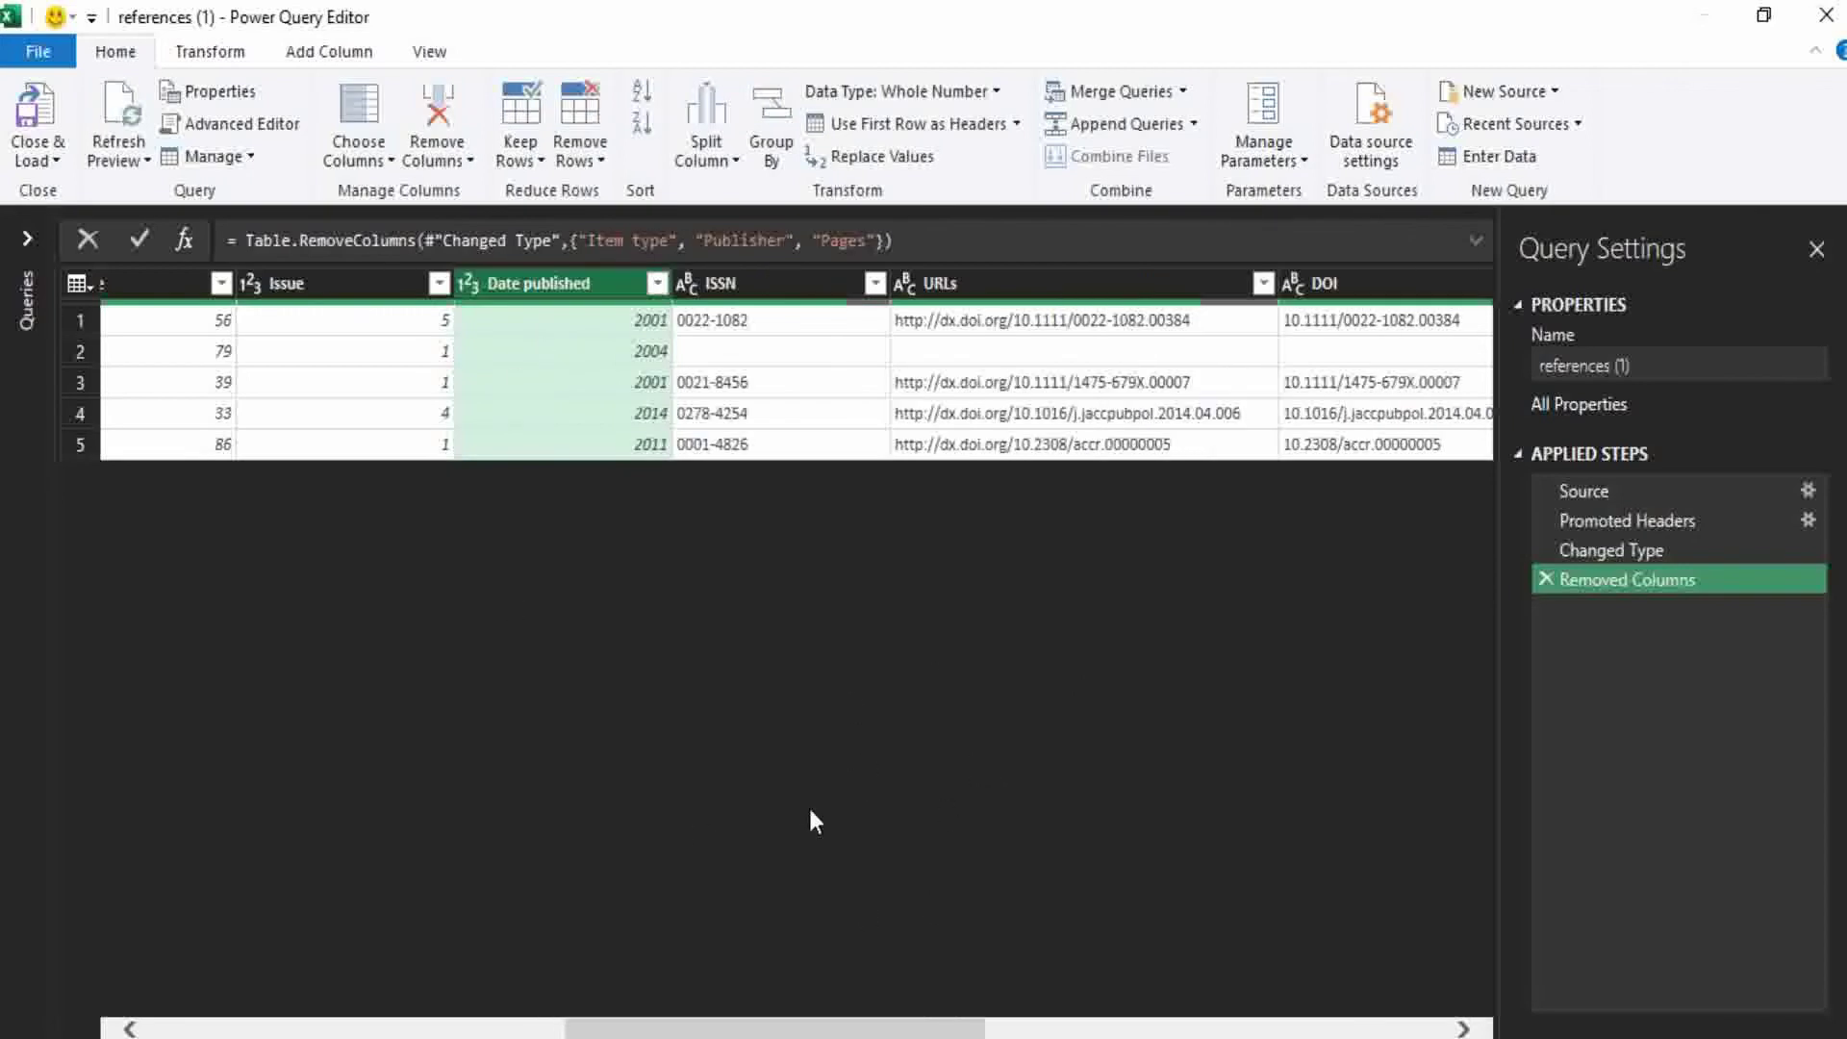
{"action": "left_click_drag", "start_coordinate": [913, 1028], "coordinate": [622, 1027]}
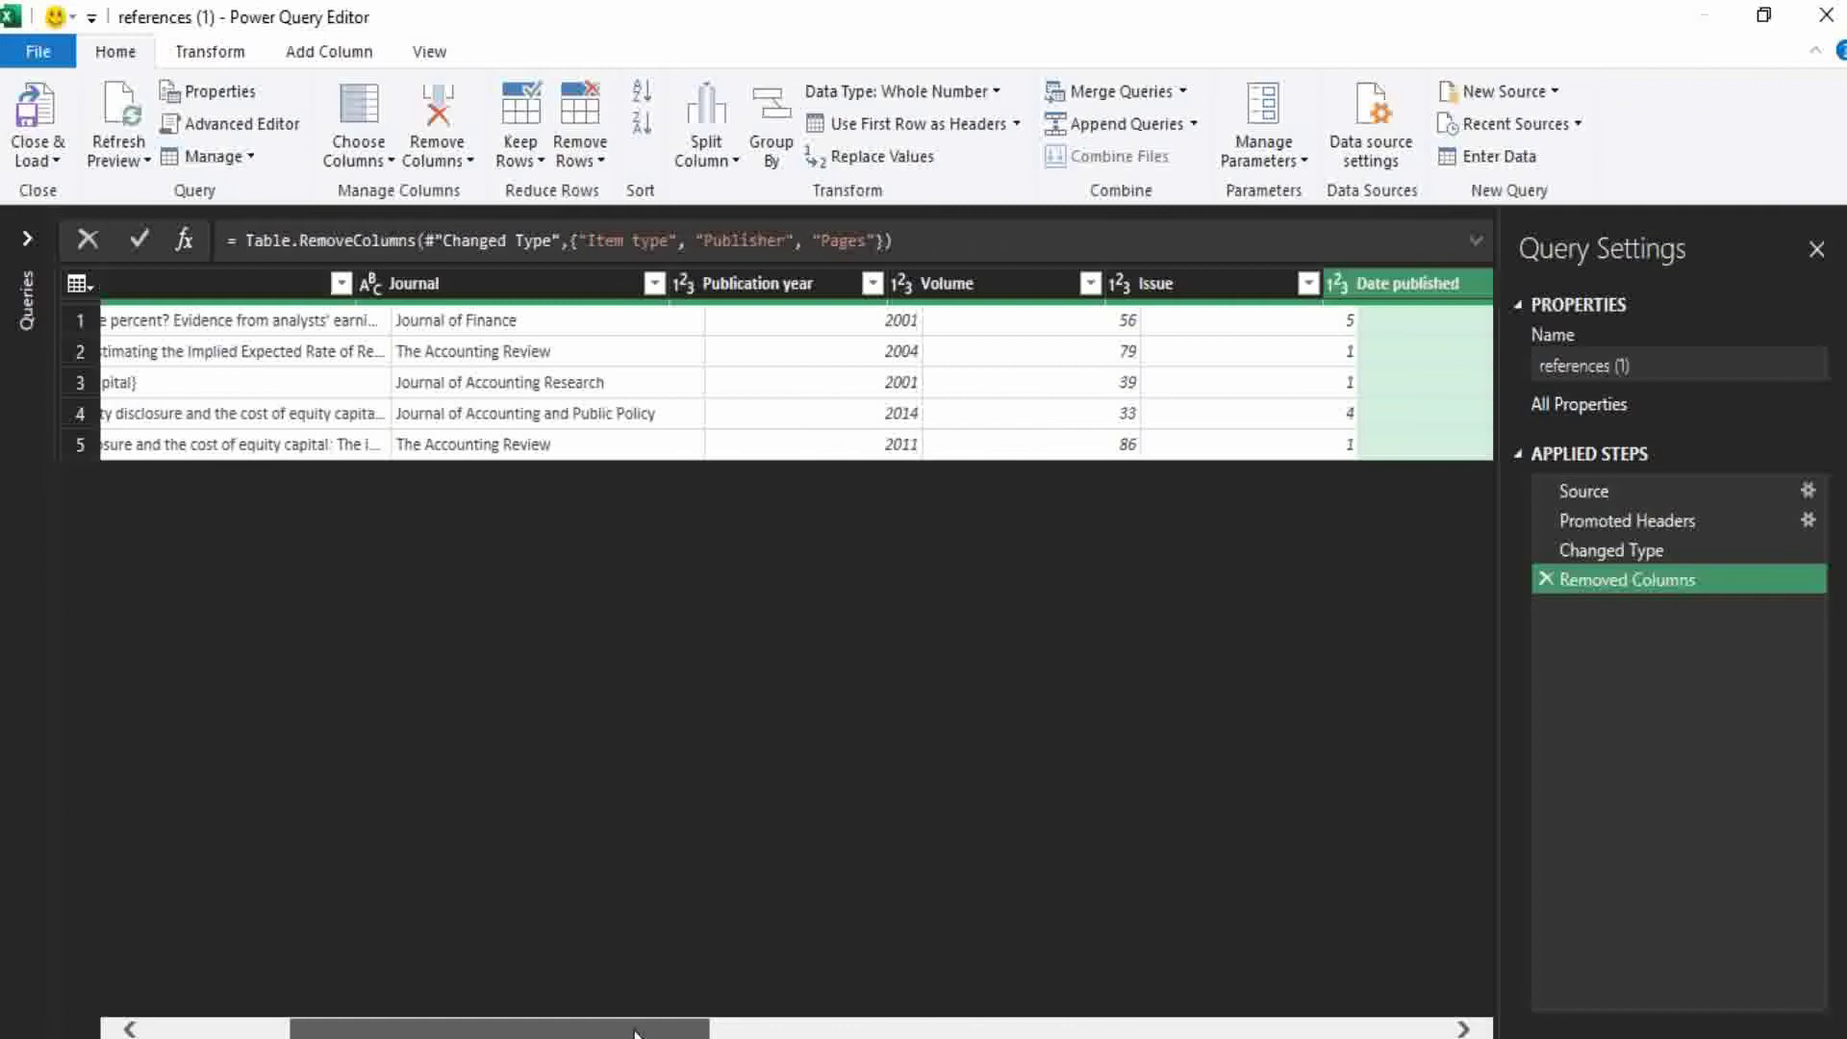
{"action": "left_click", "coordinate": [56, 159]}
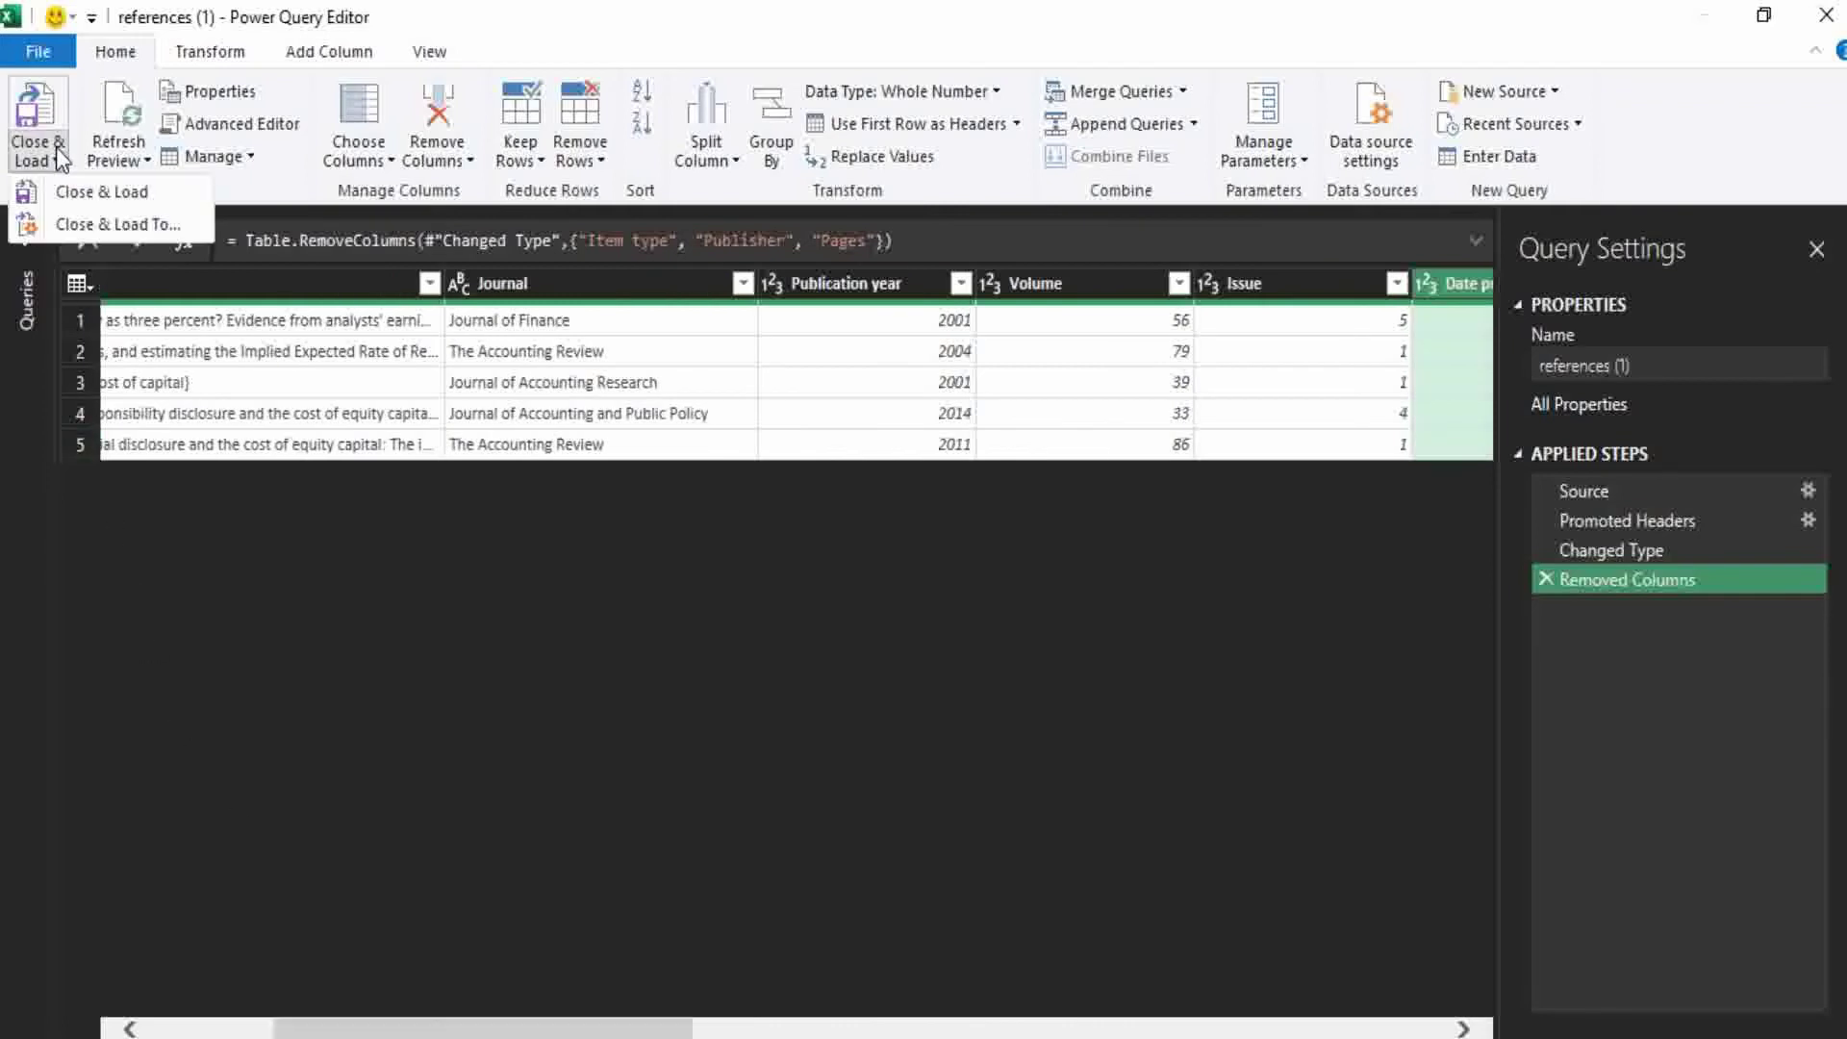
- Close & Load the query as a Table on a new worksheet
{"action": "left_click", "coordinate": [96, 225]}
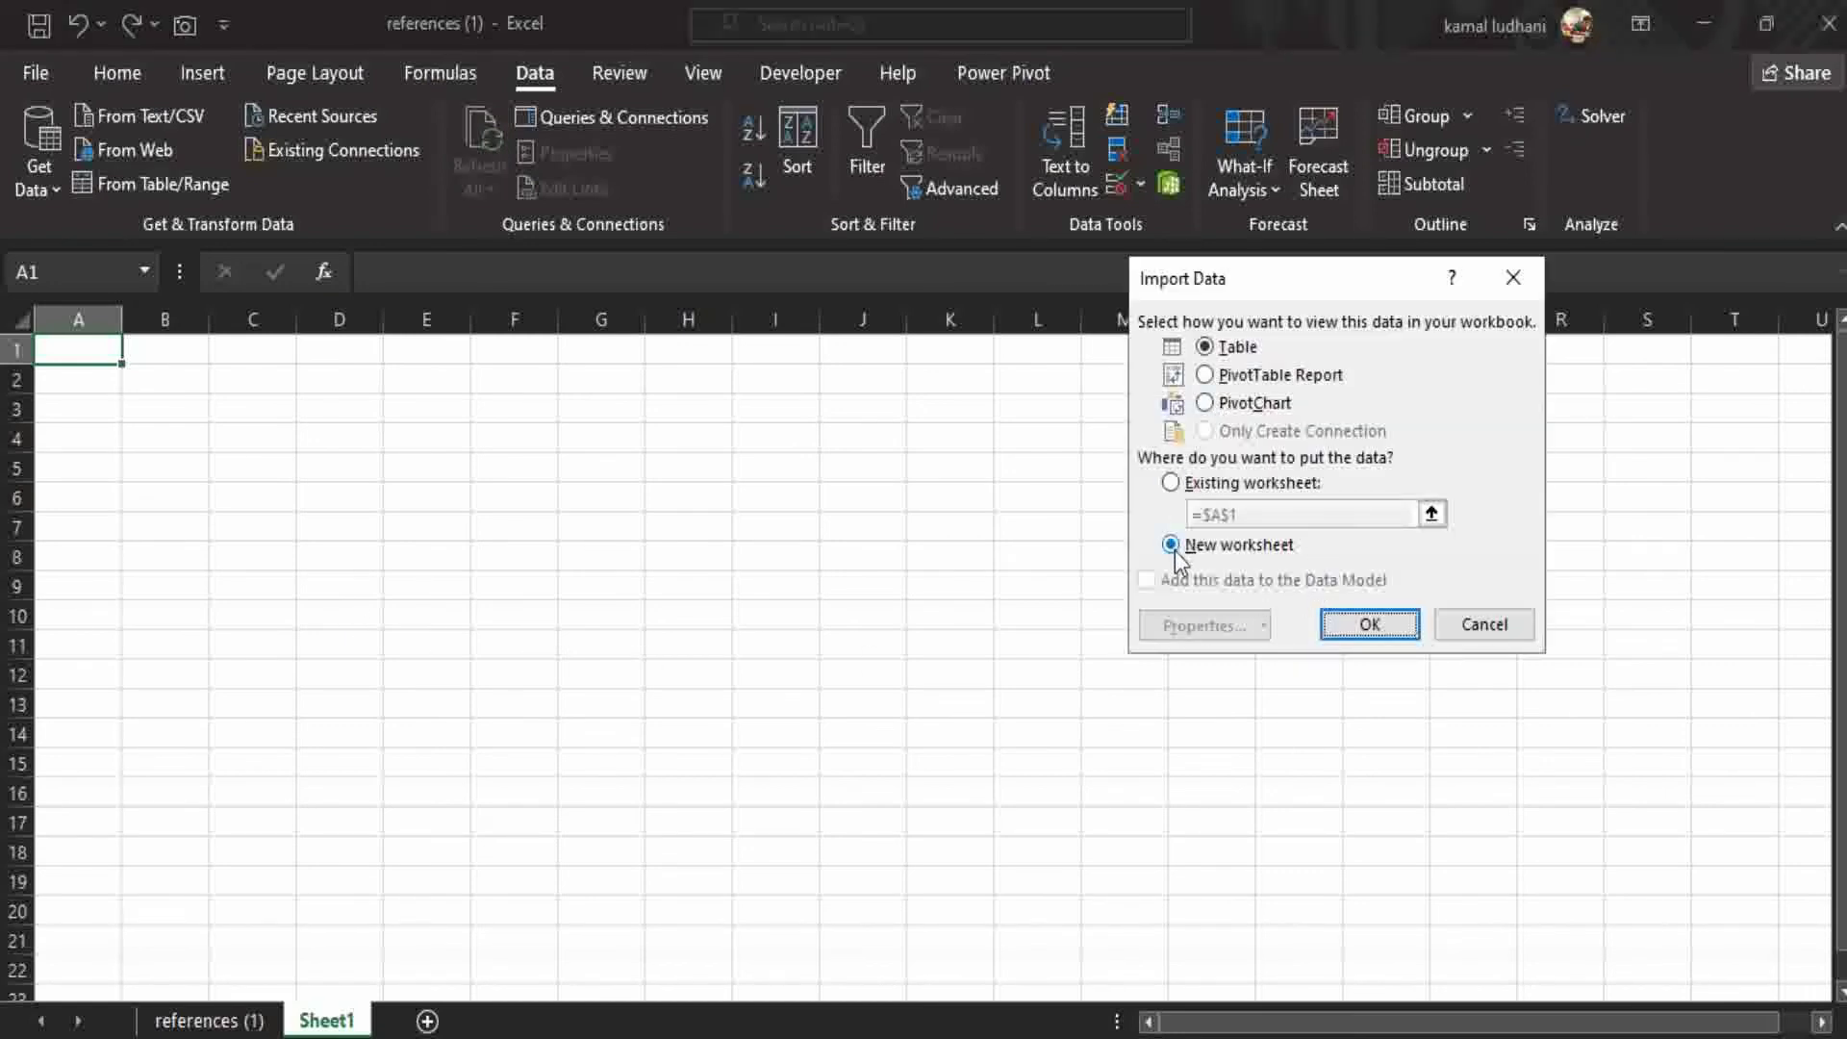
{"action": "left_click", "coordinate": [1367, 624]}
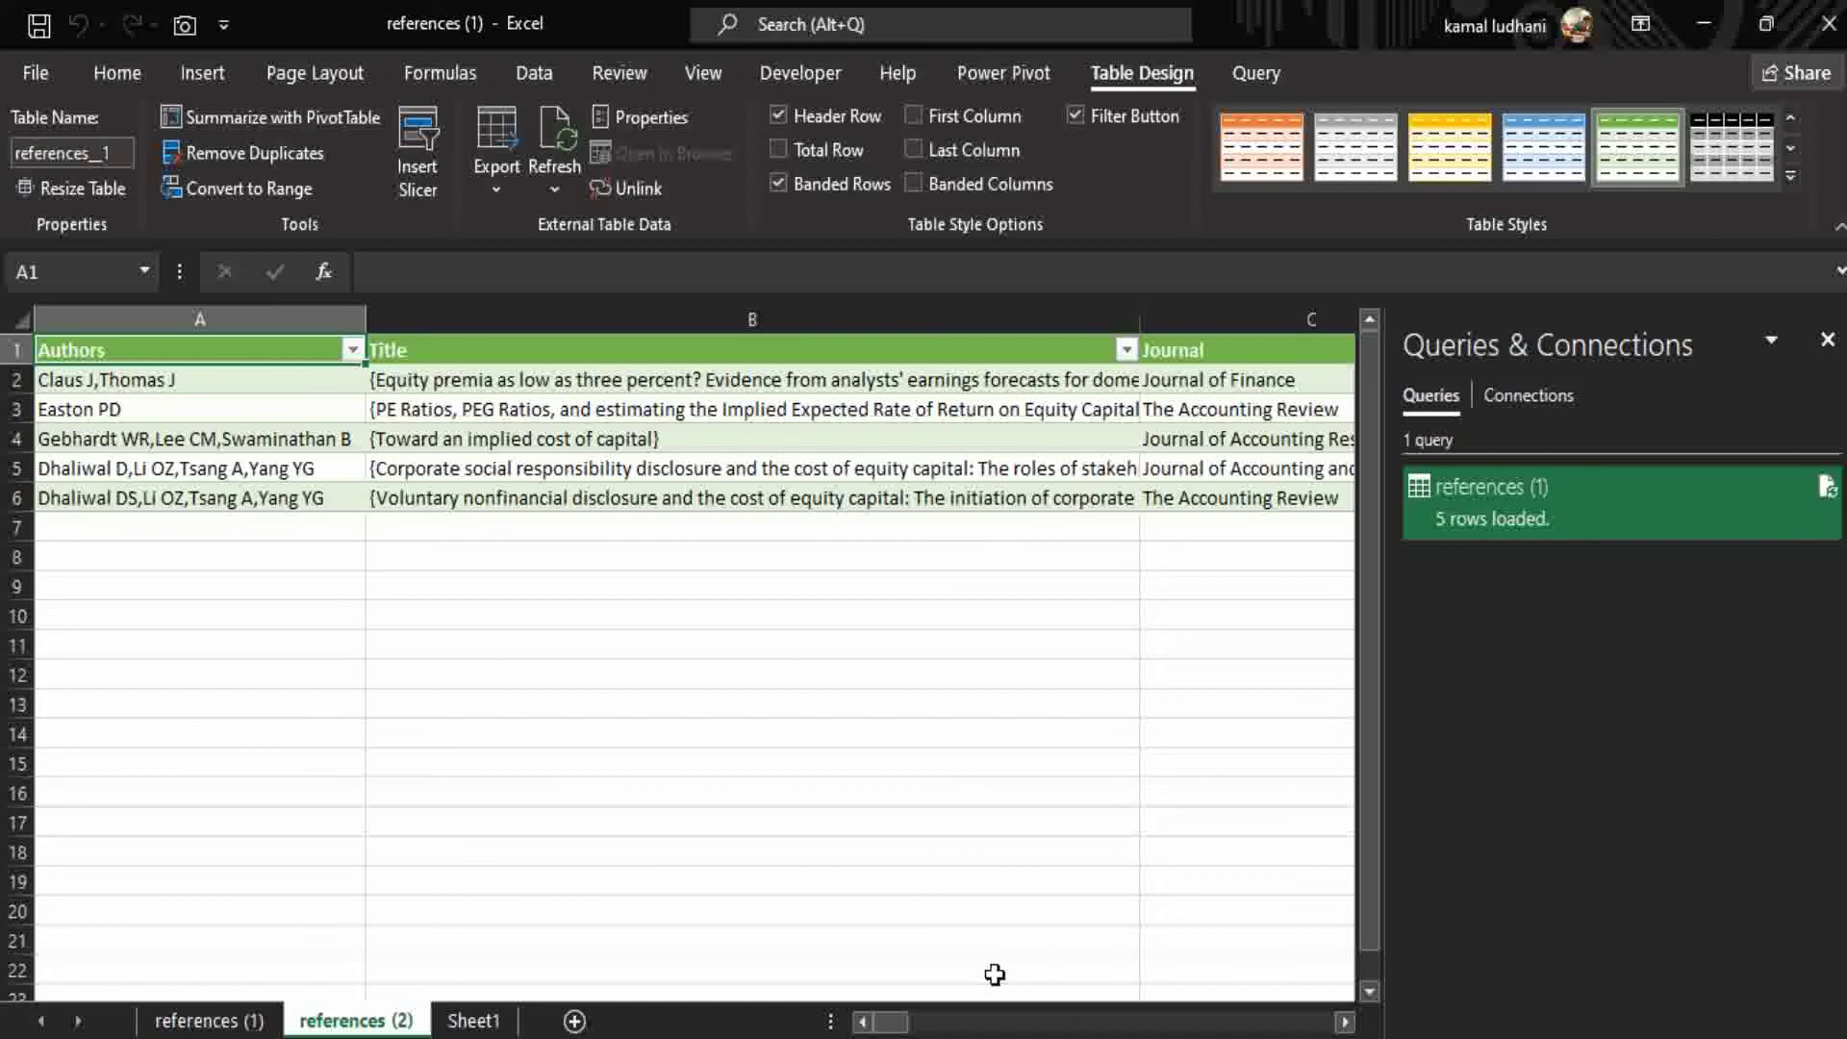
- Add headers 'Independent variable' in N1 and 'Research methods use' in O1
{"action": "left_click_drag", "start_coordinate": [894, 1028], "coordinate": [1311, 974]}
{"action": "left_click", "coordinate": [875, 356]}
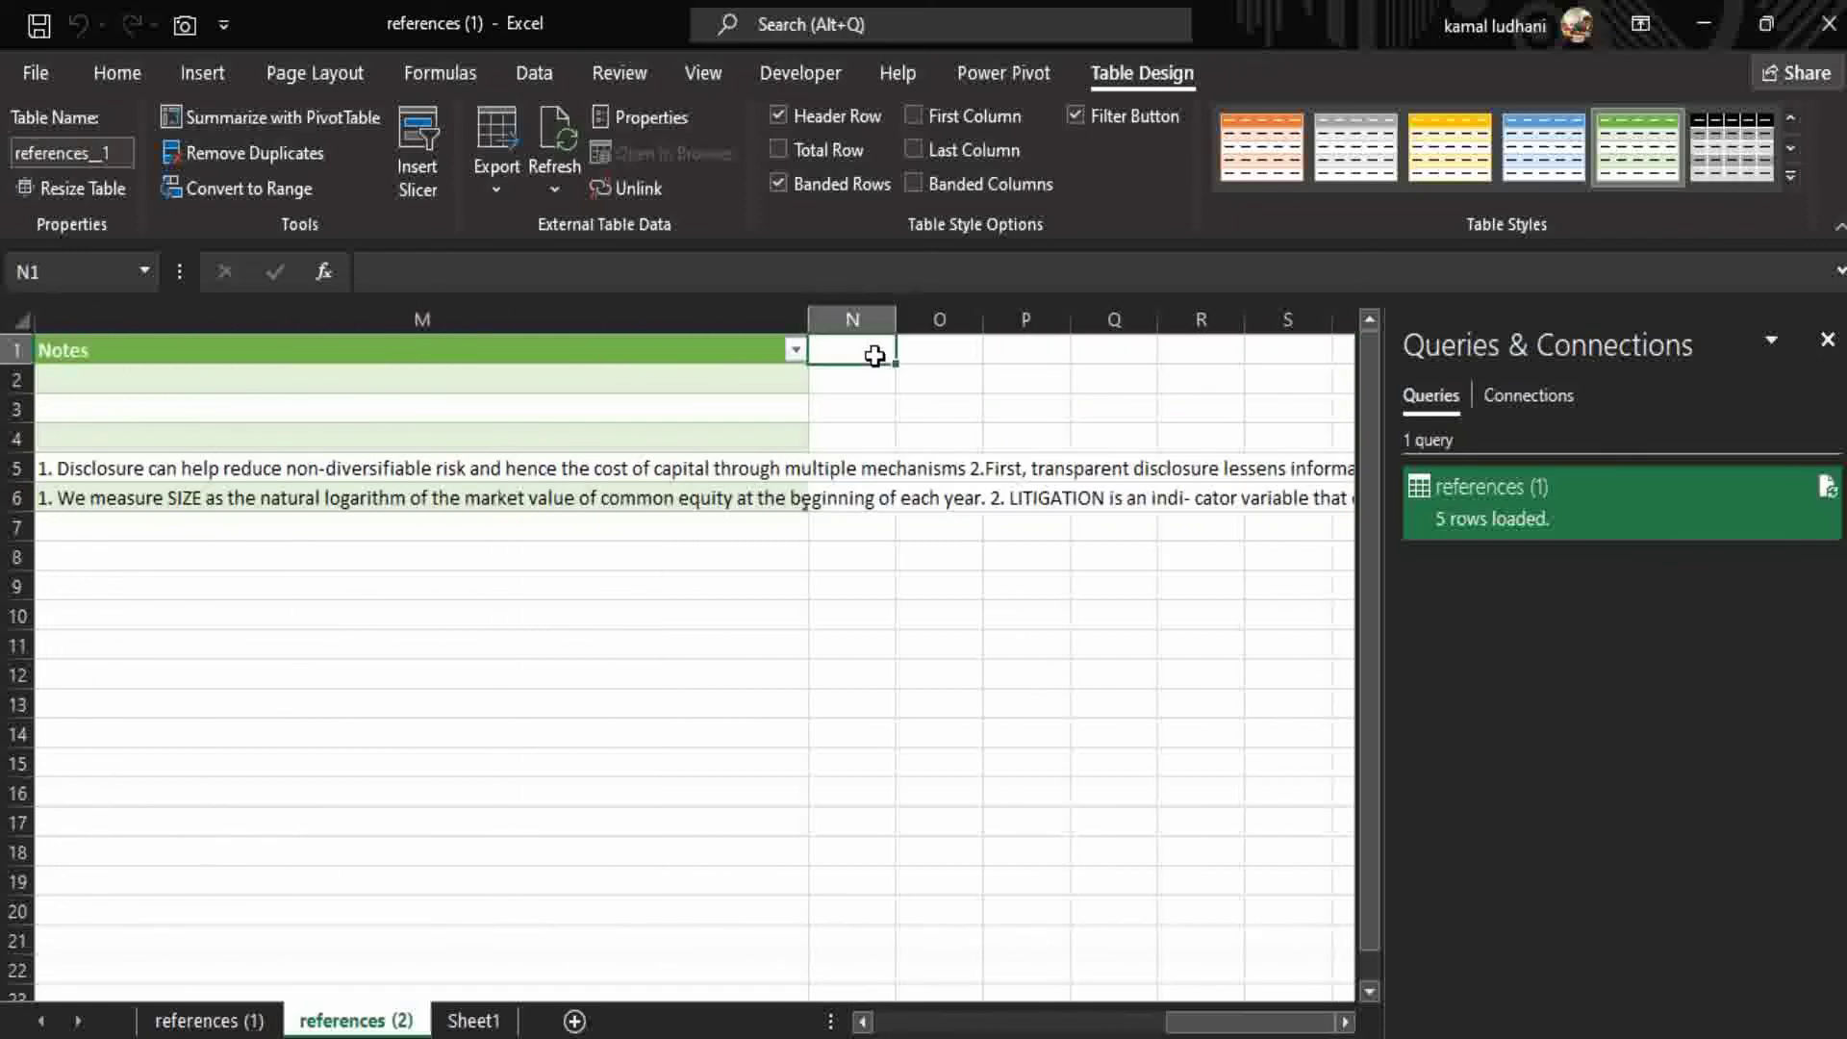
{"action": "type", "text": "Inde"}
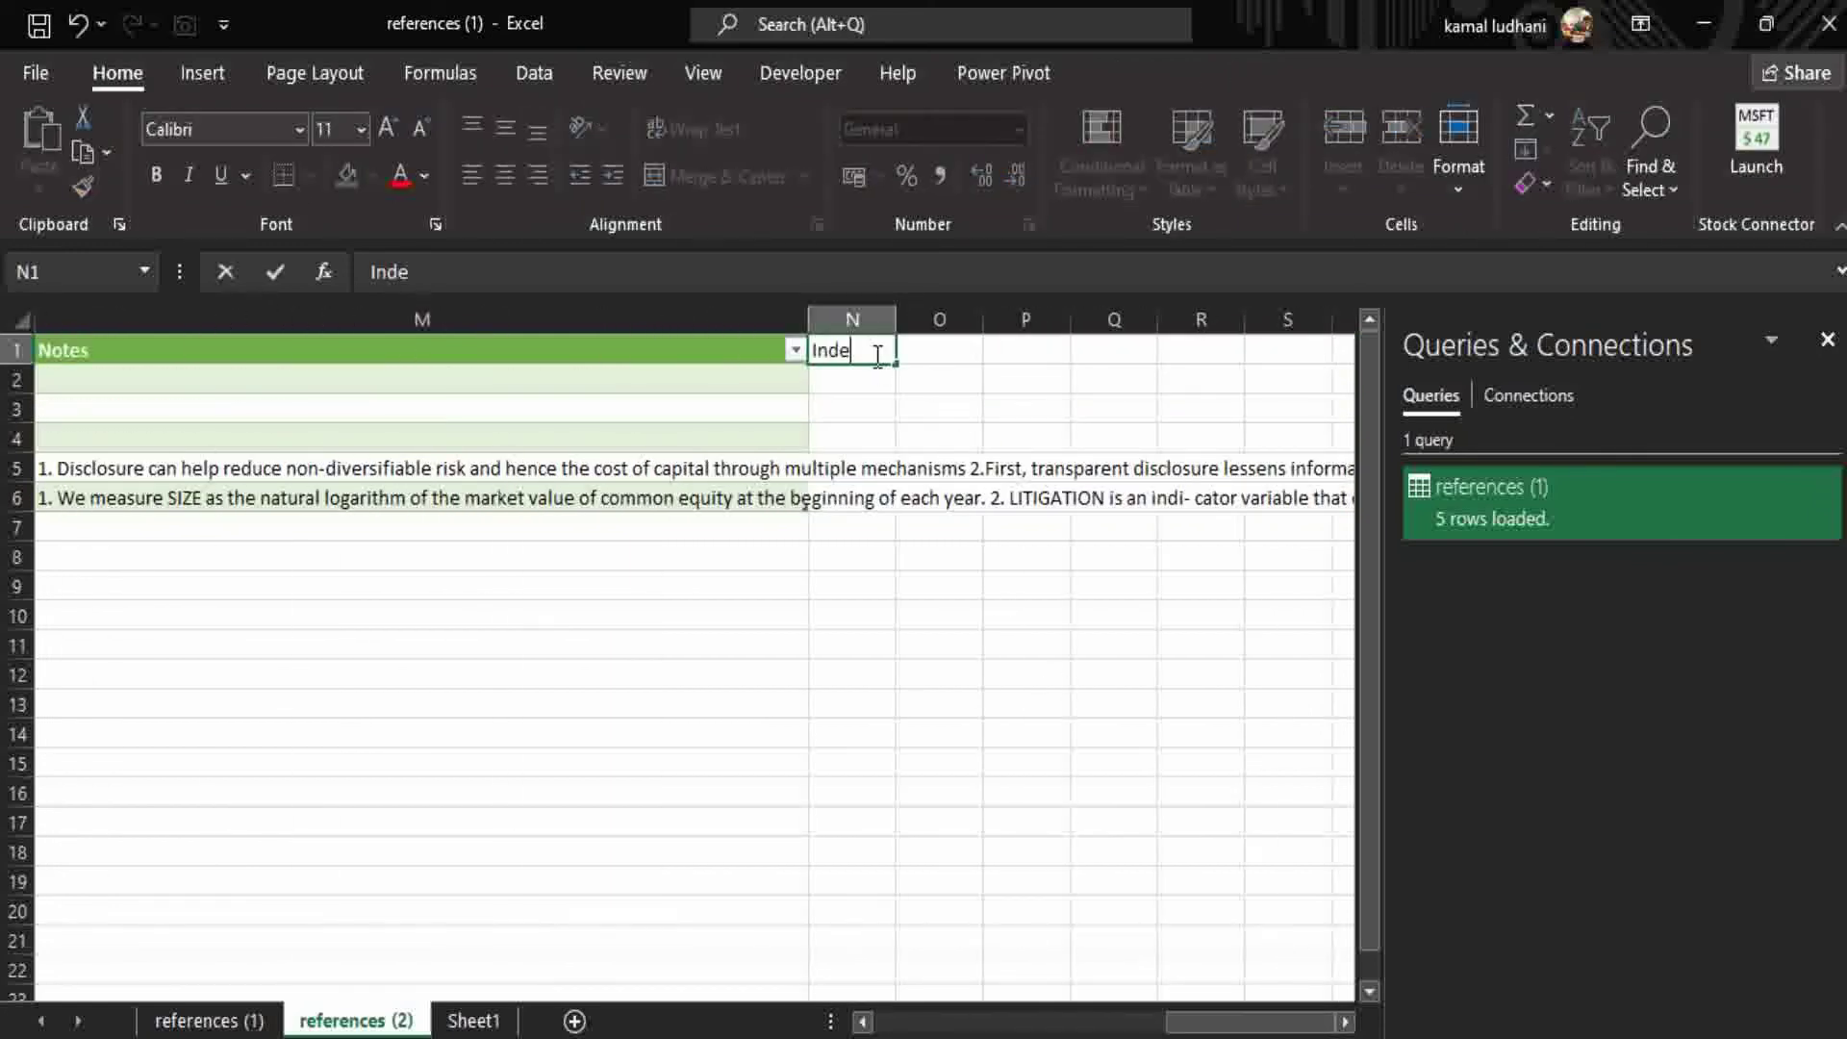
{"action": "type", "text": "pendent variable"}
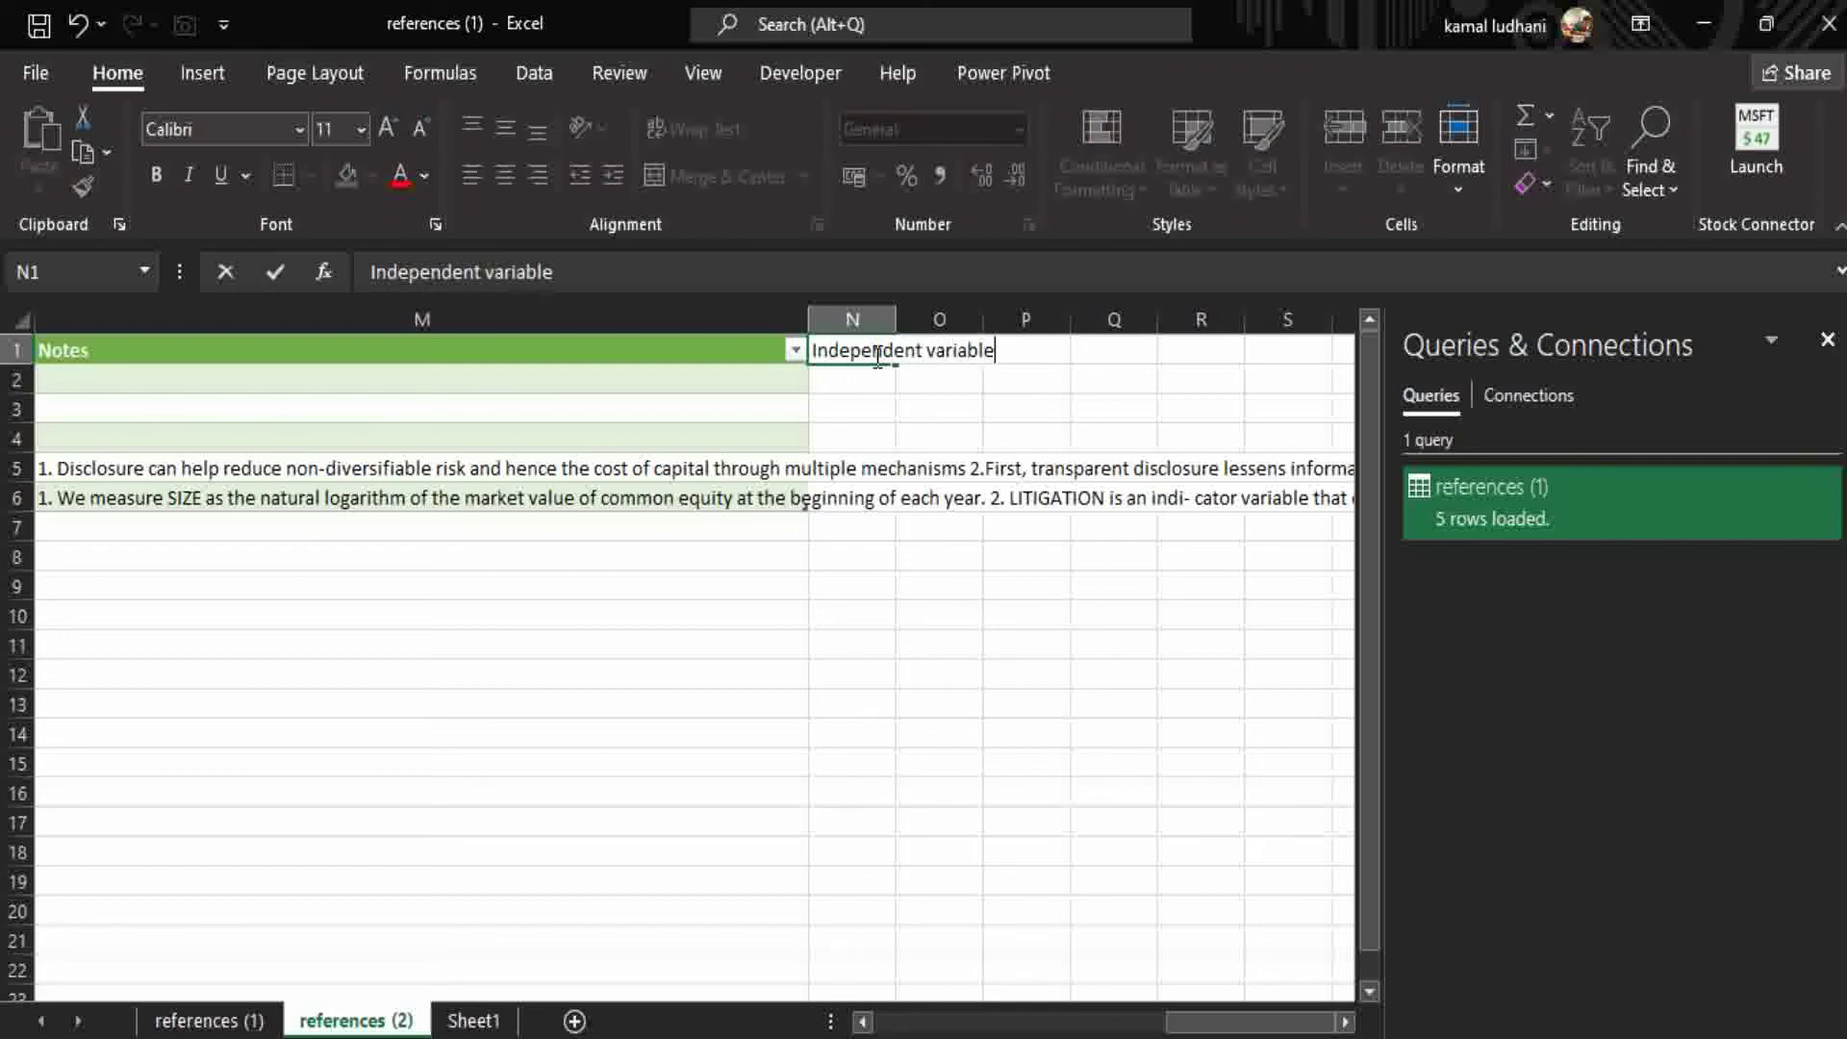
{"action": "key", "text": "Return"}
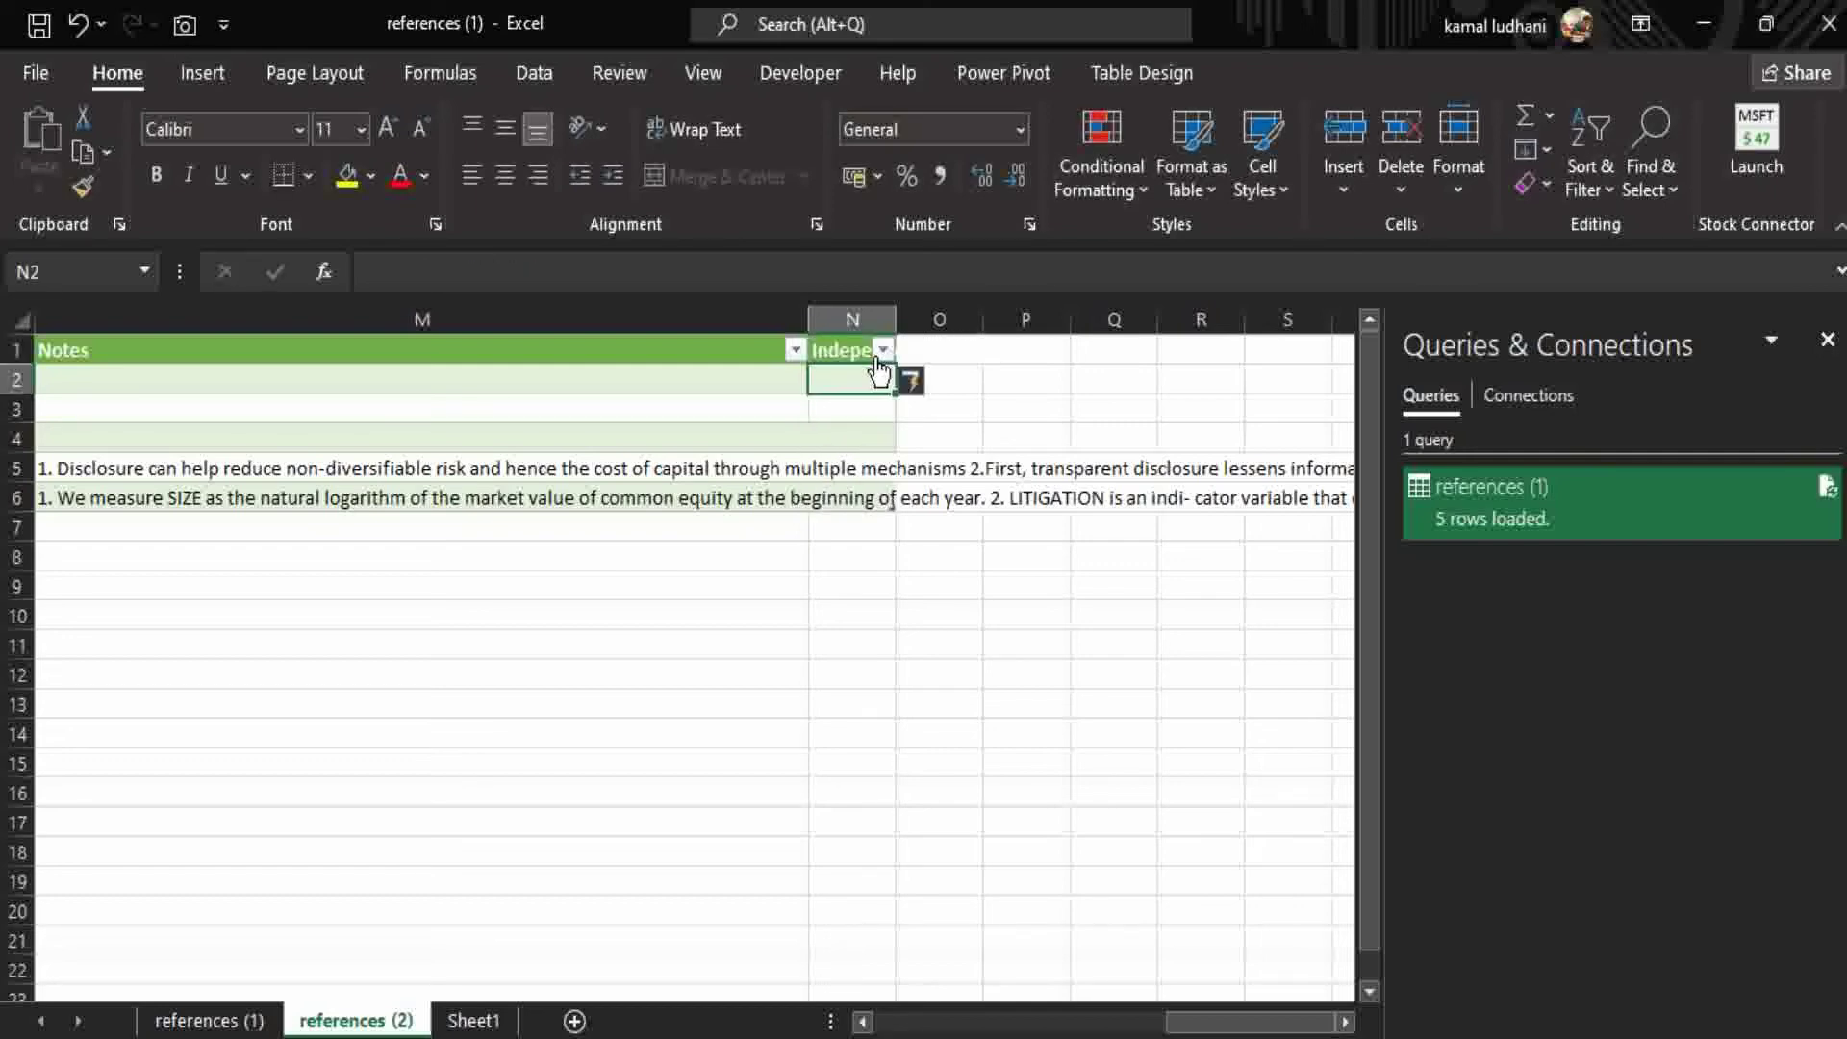
{"action": "left_click", "coordinate": [935, 353]}
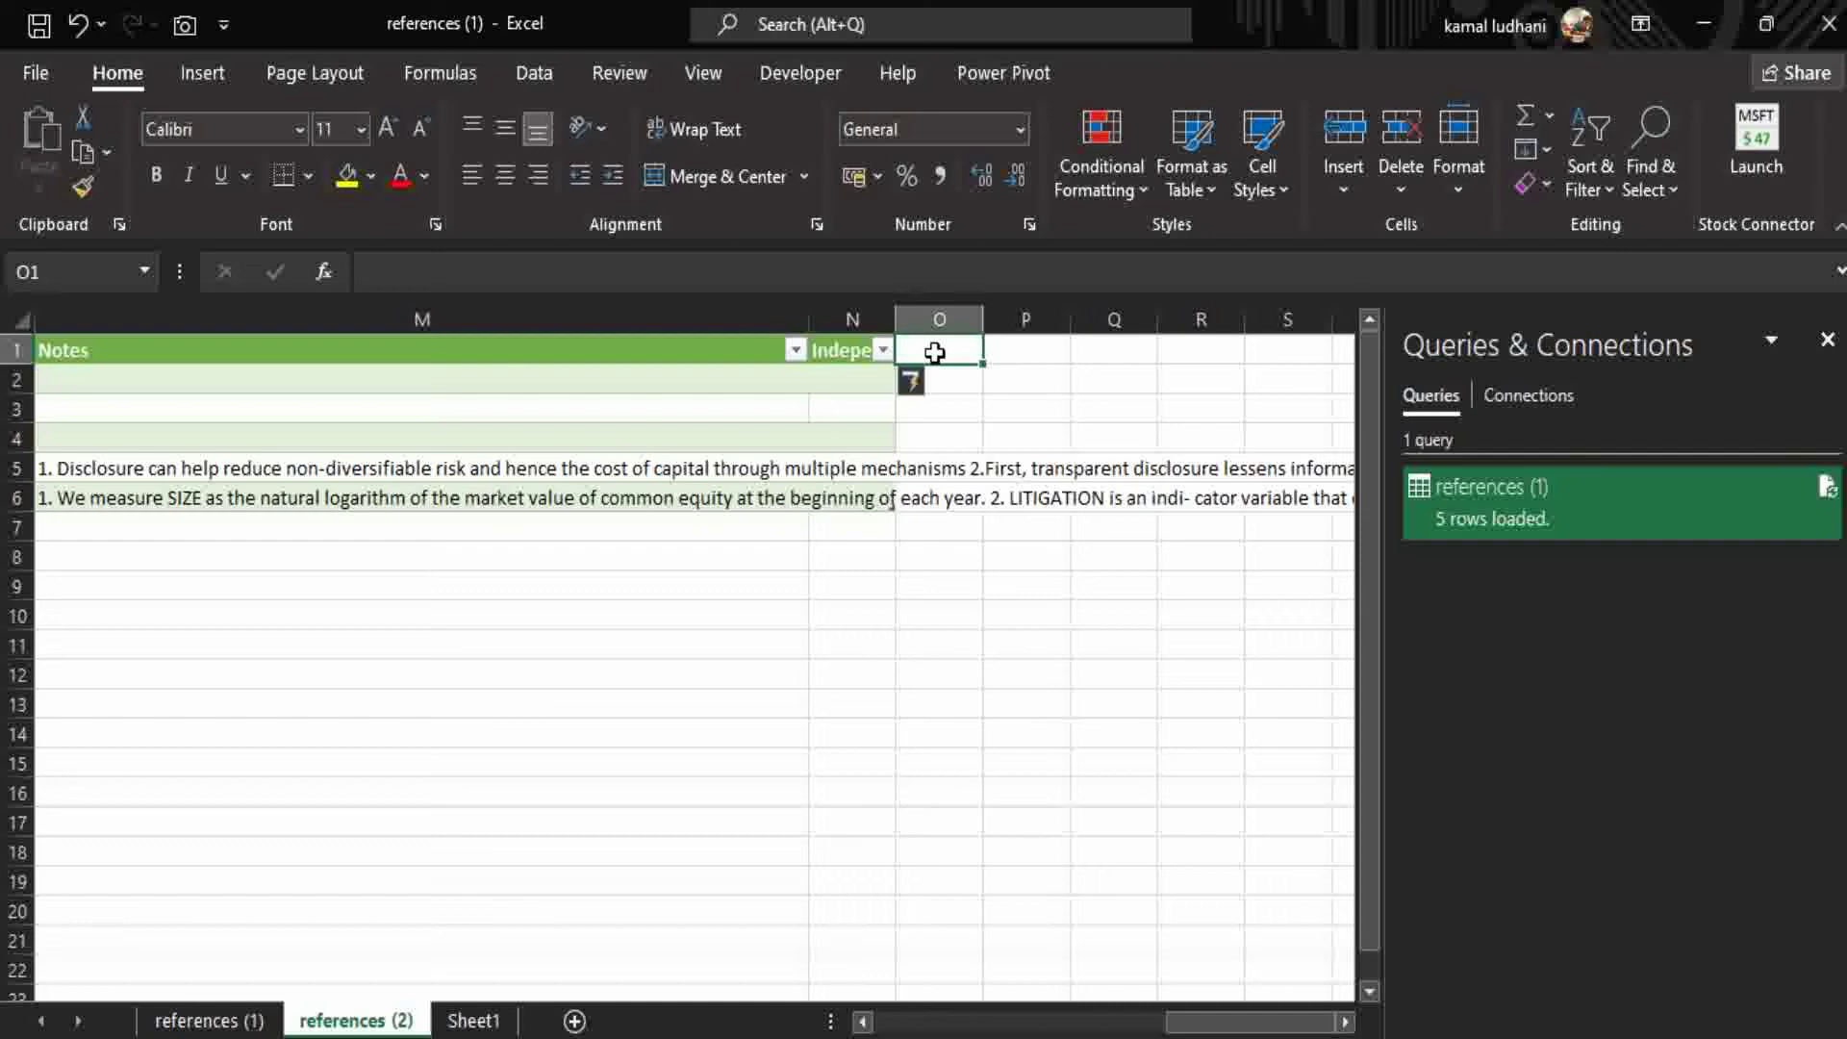
{"action": "type", "text": "Re"}
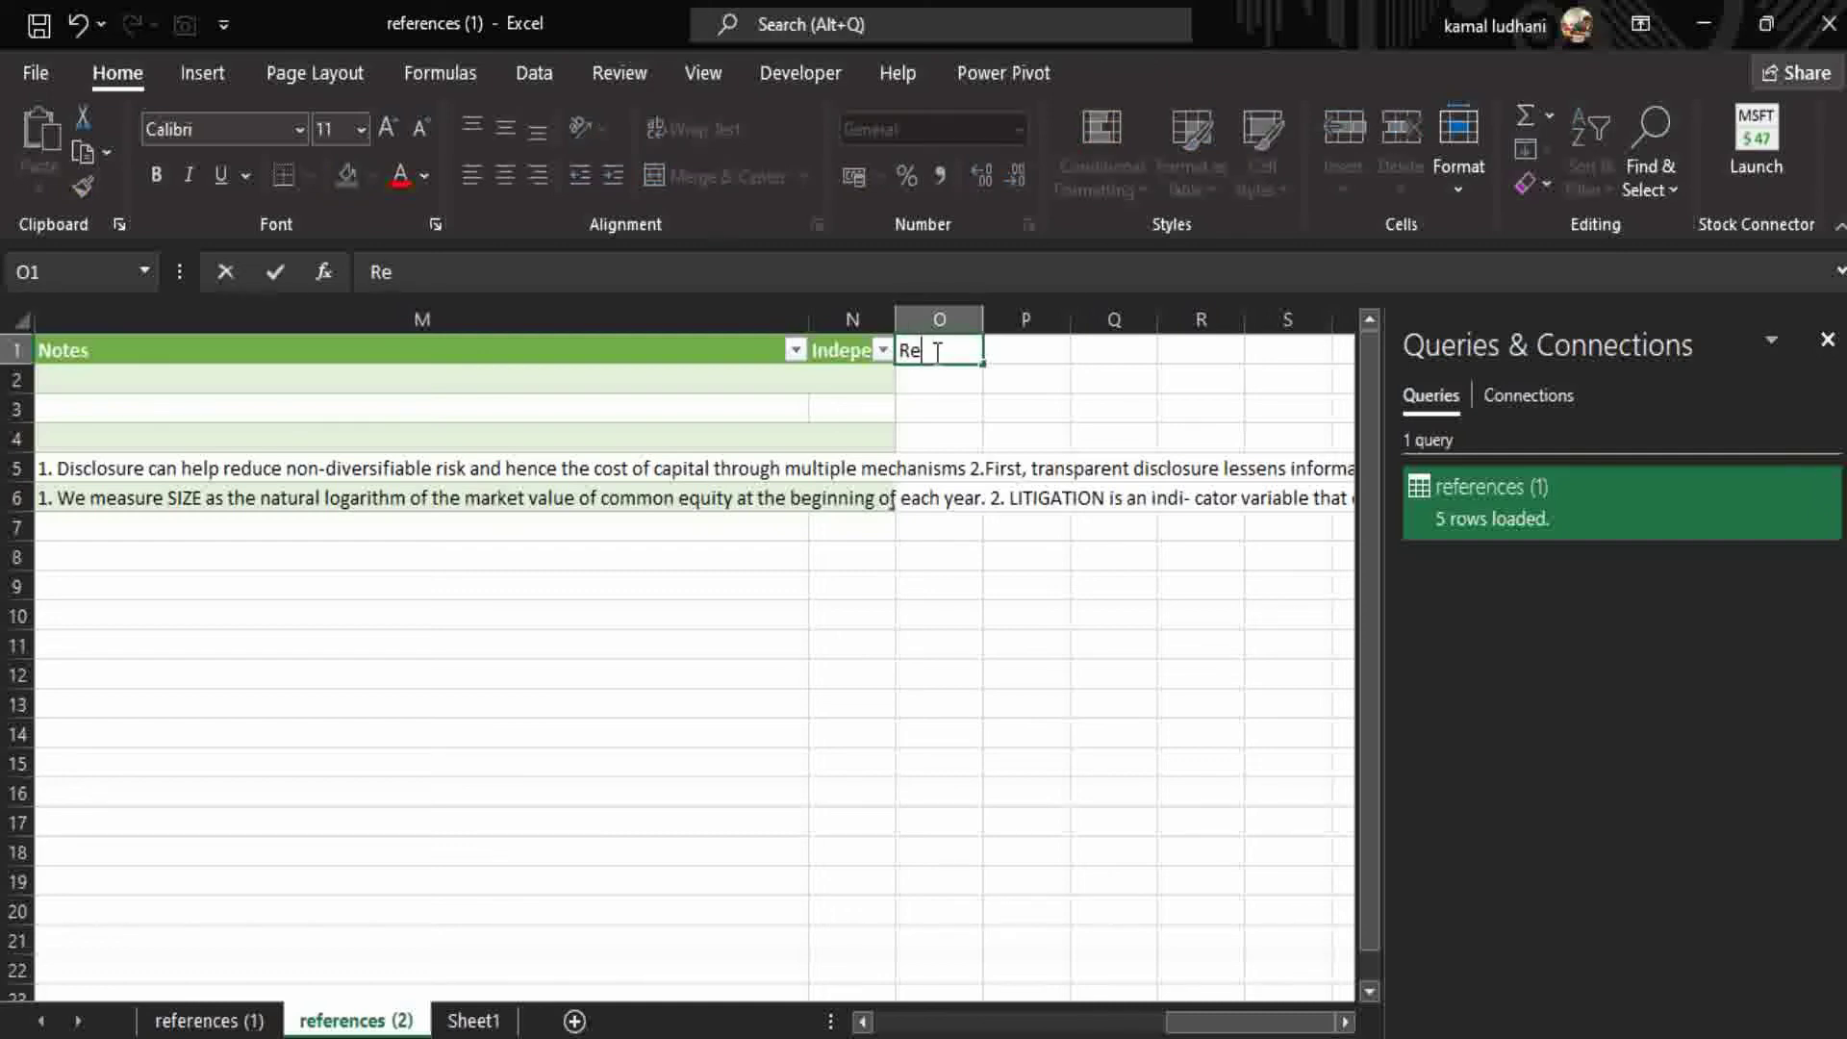
{"action": "type", "text": "search methods "}
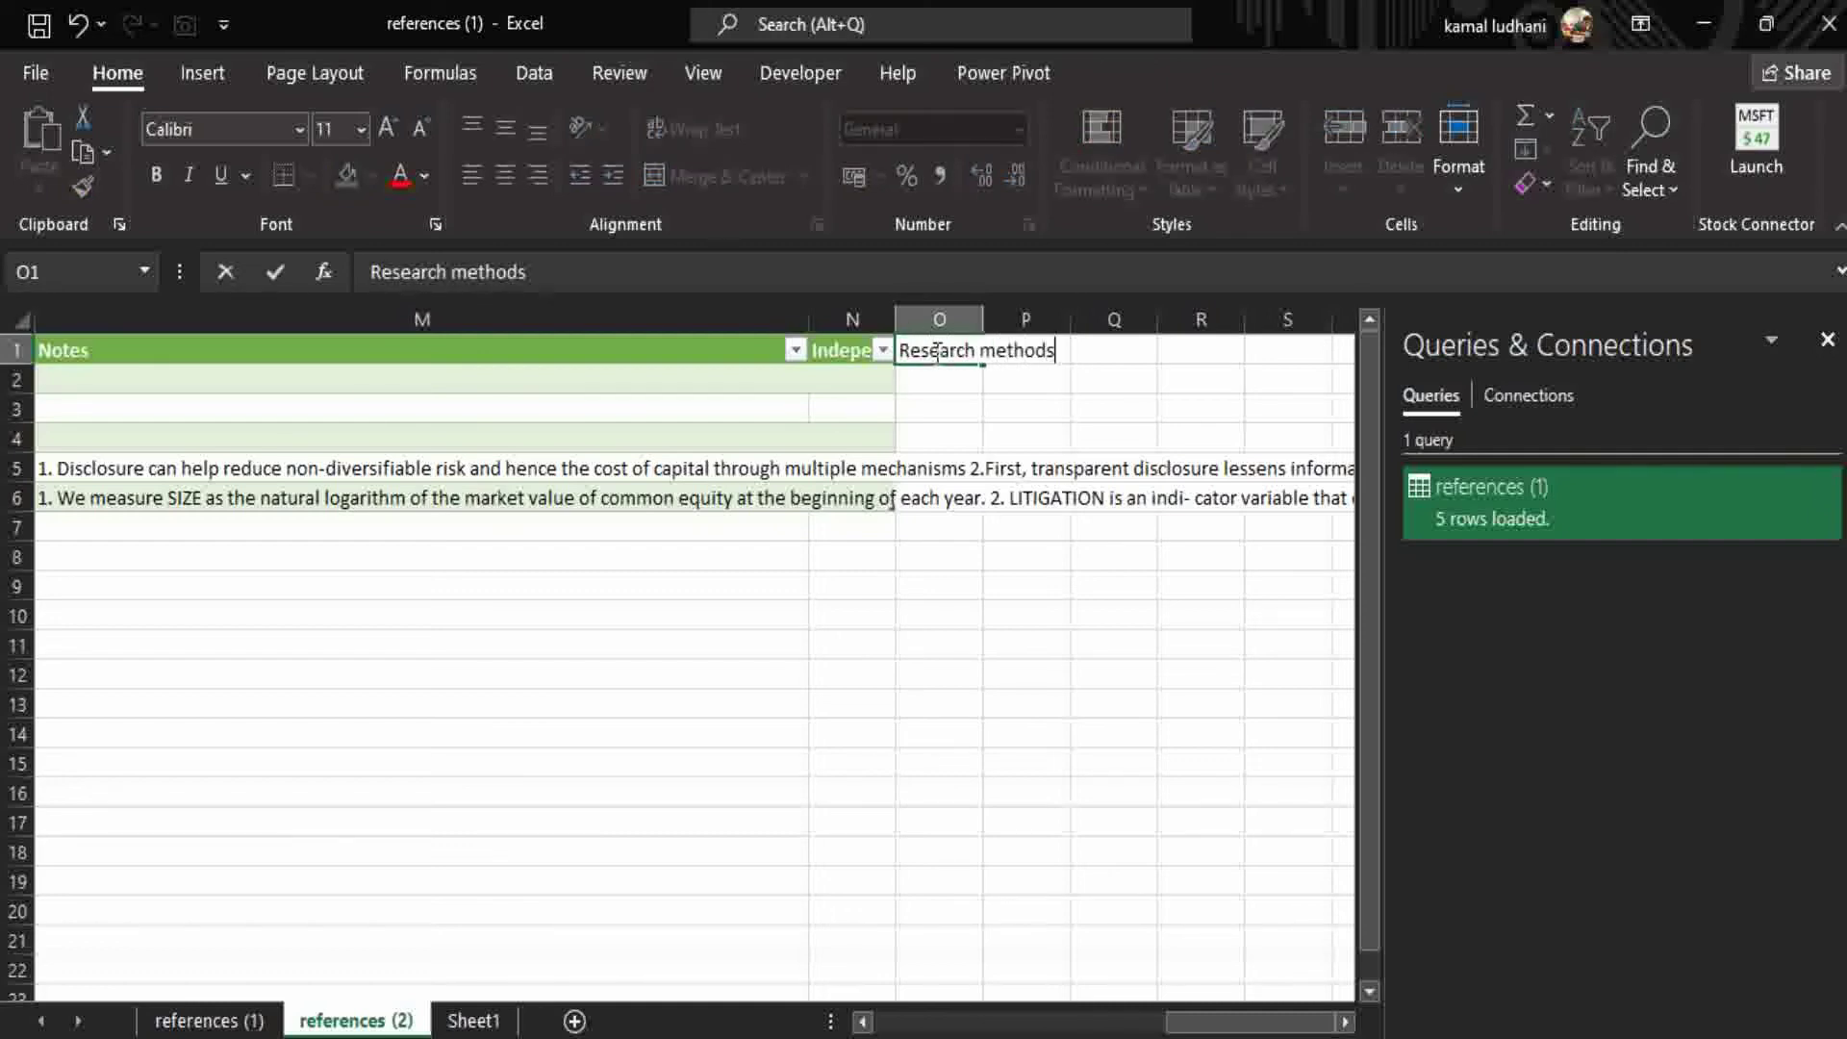
{"action": "type", "text": "use"}
{"action": "key", "text": "Return"}
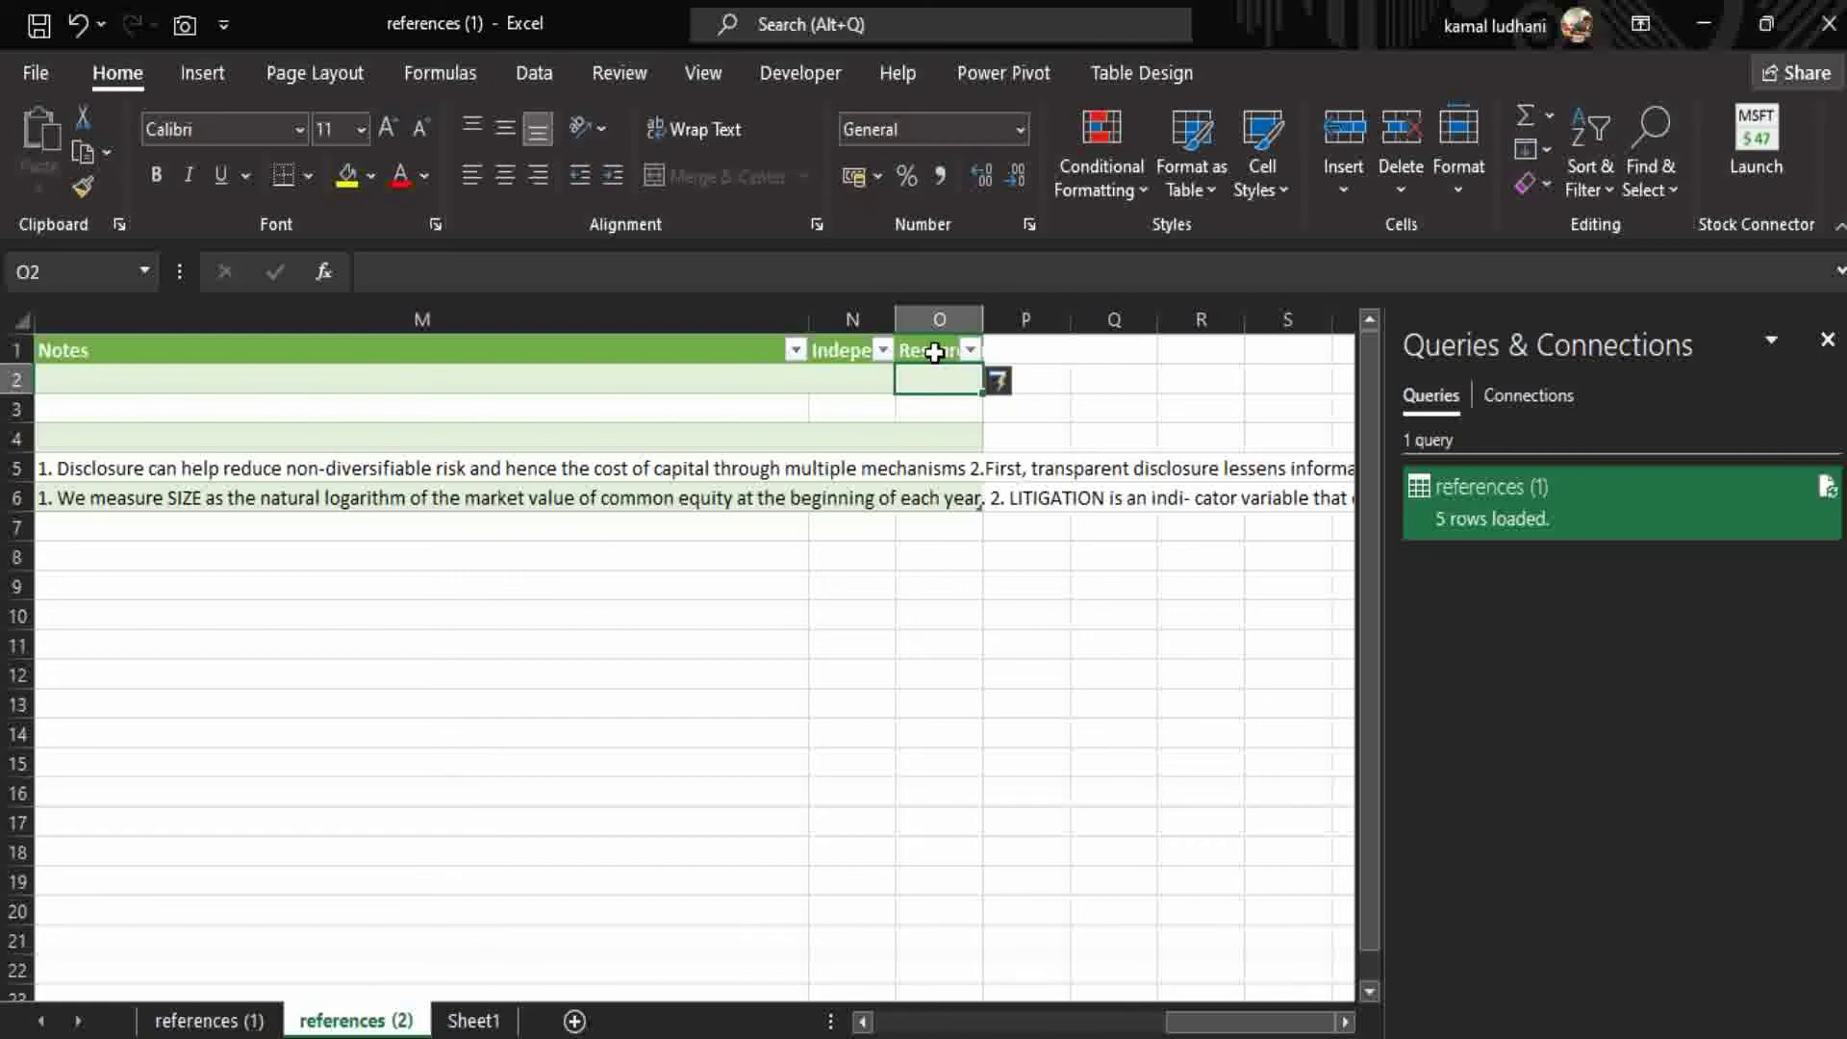
- Delete the references (1) query from Queries & Connections and close the pane
{"action": "right_click", "coordinate": [1558, 504]}
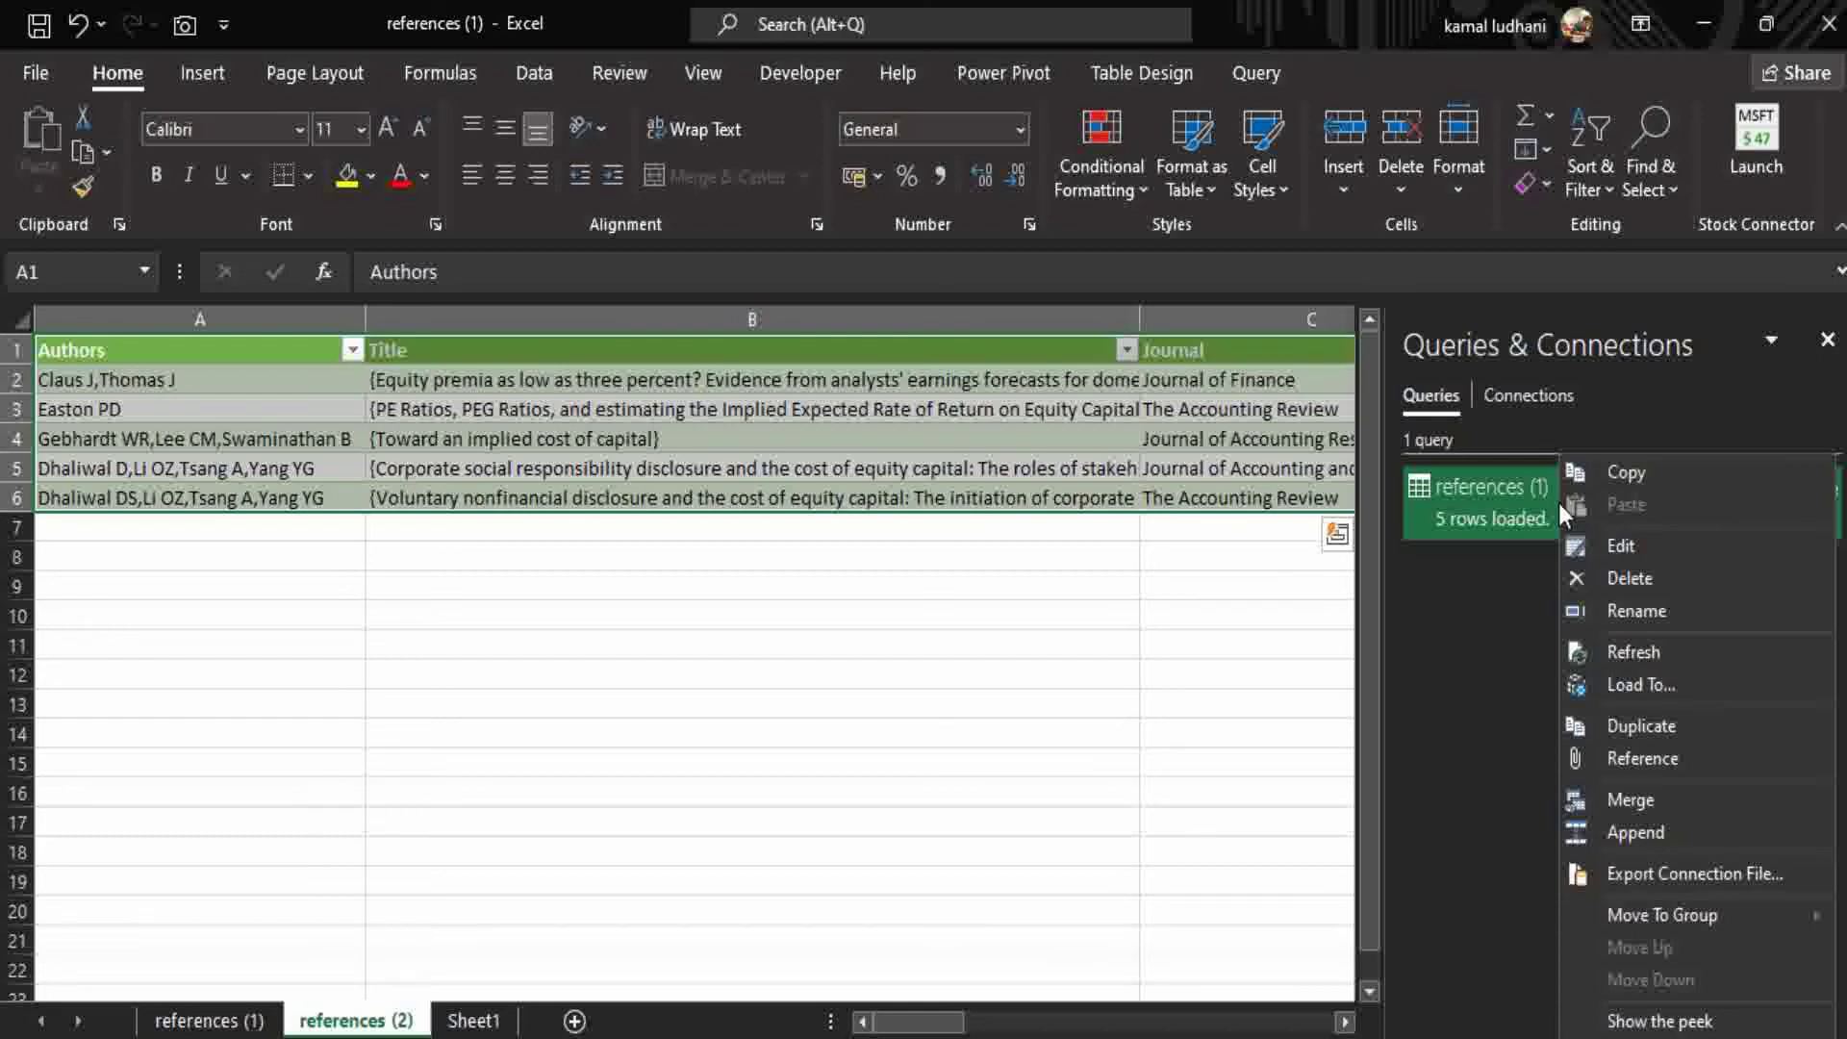
{"action": "left_click", "coordinate": [1640, 580]}
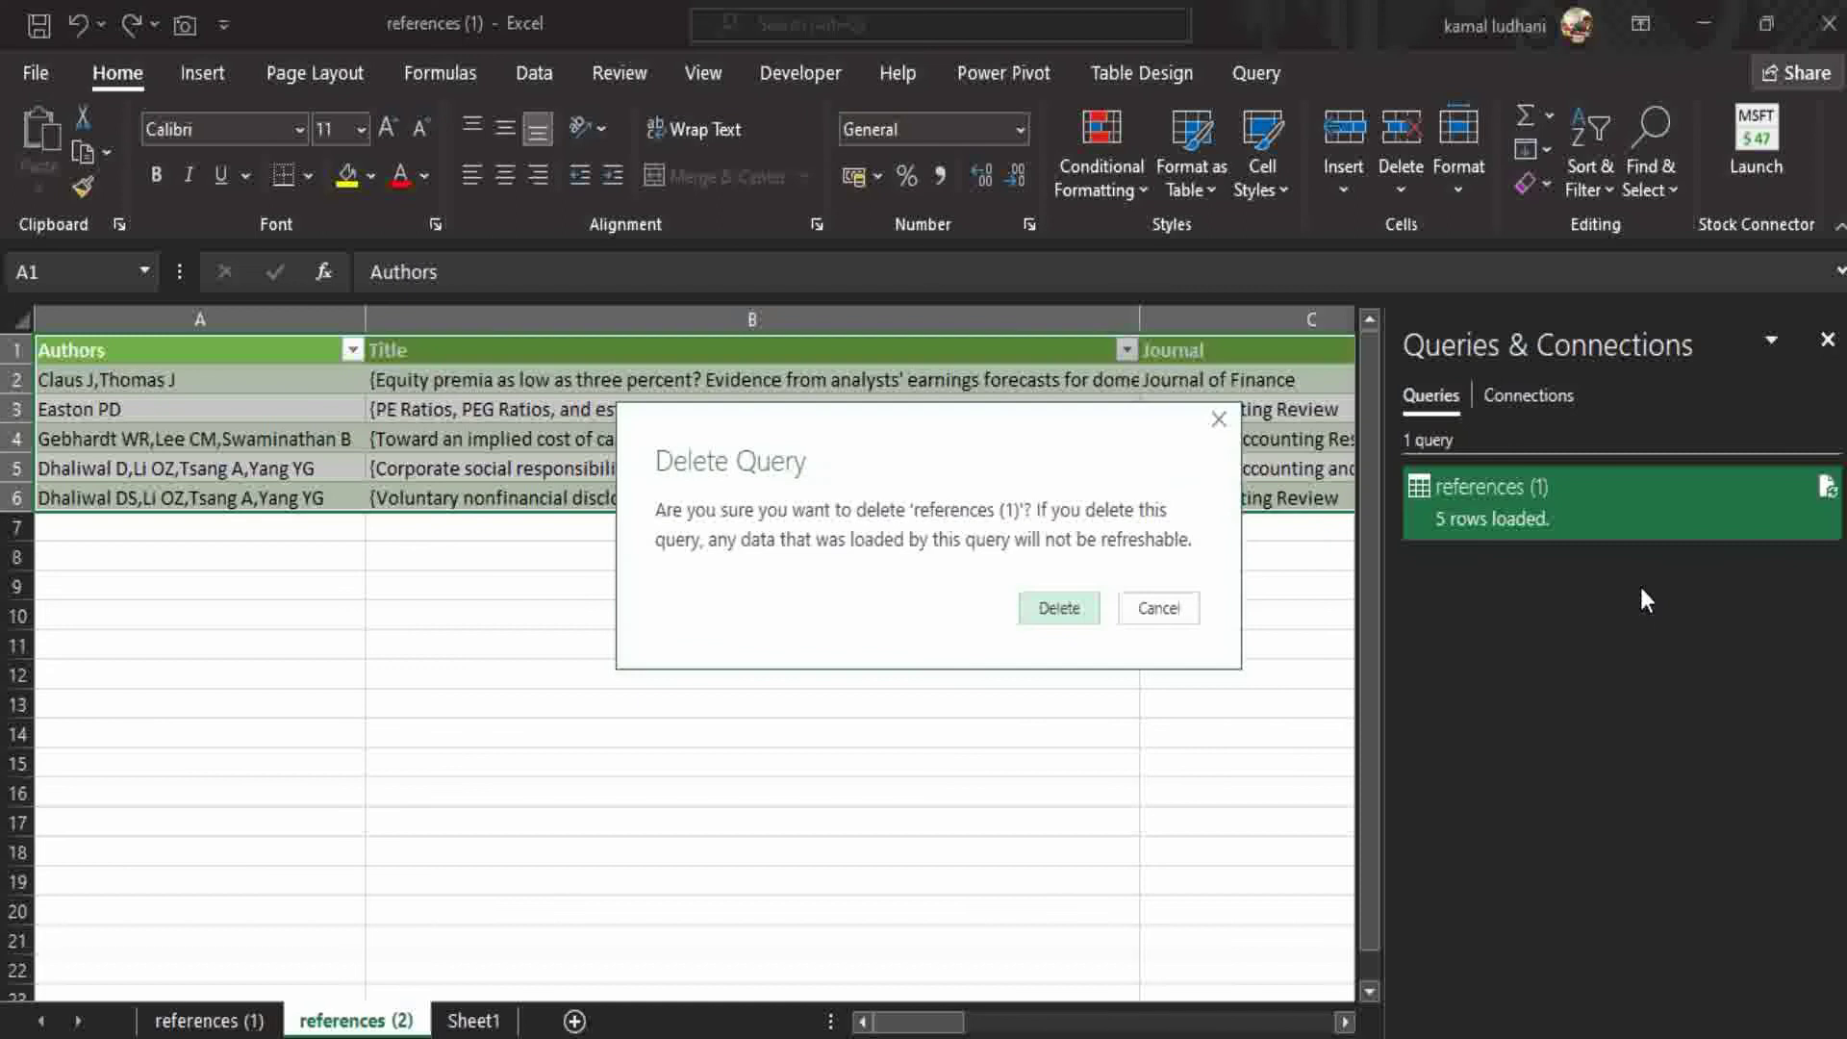
{"action": "left_click", "coordinate": [1059, 616]}
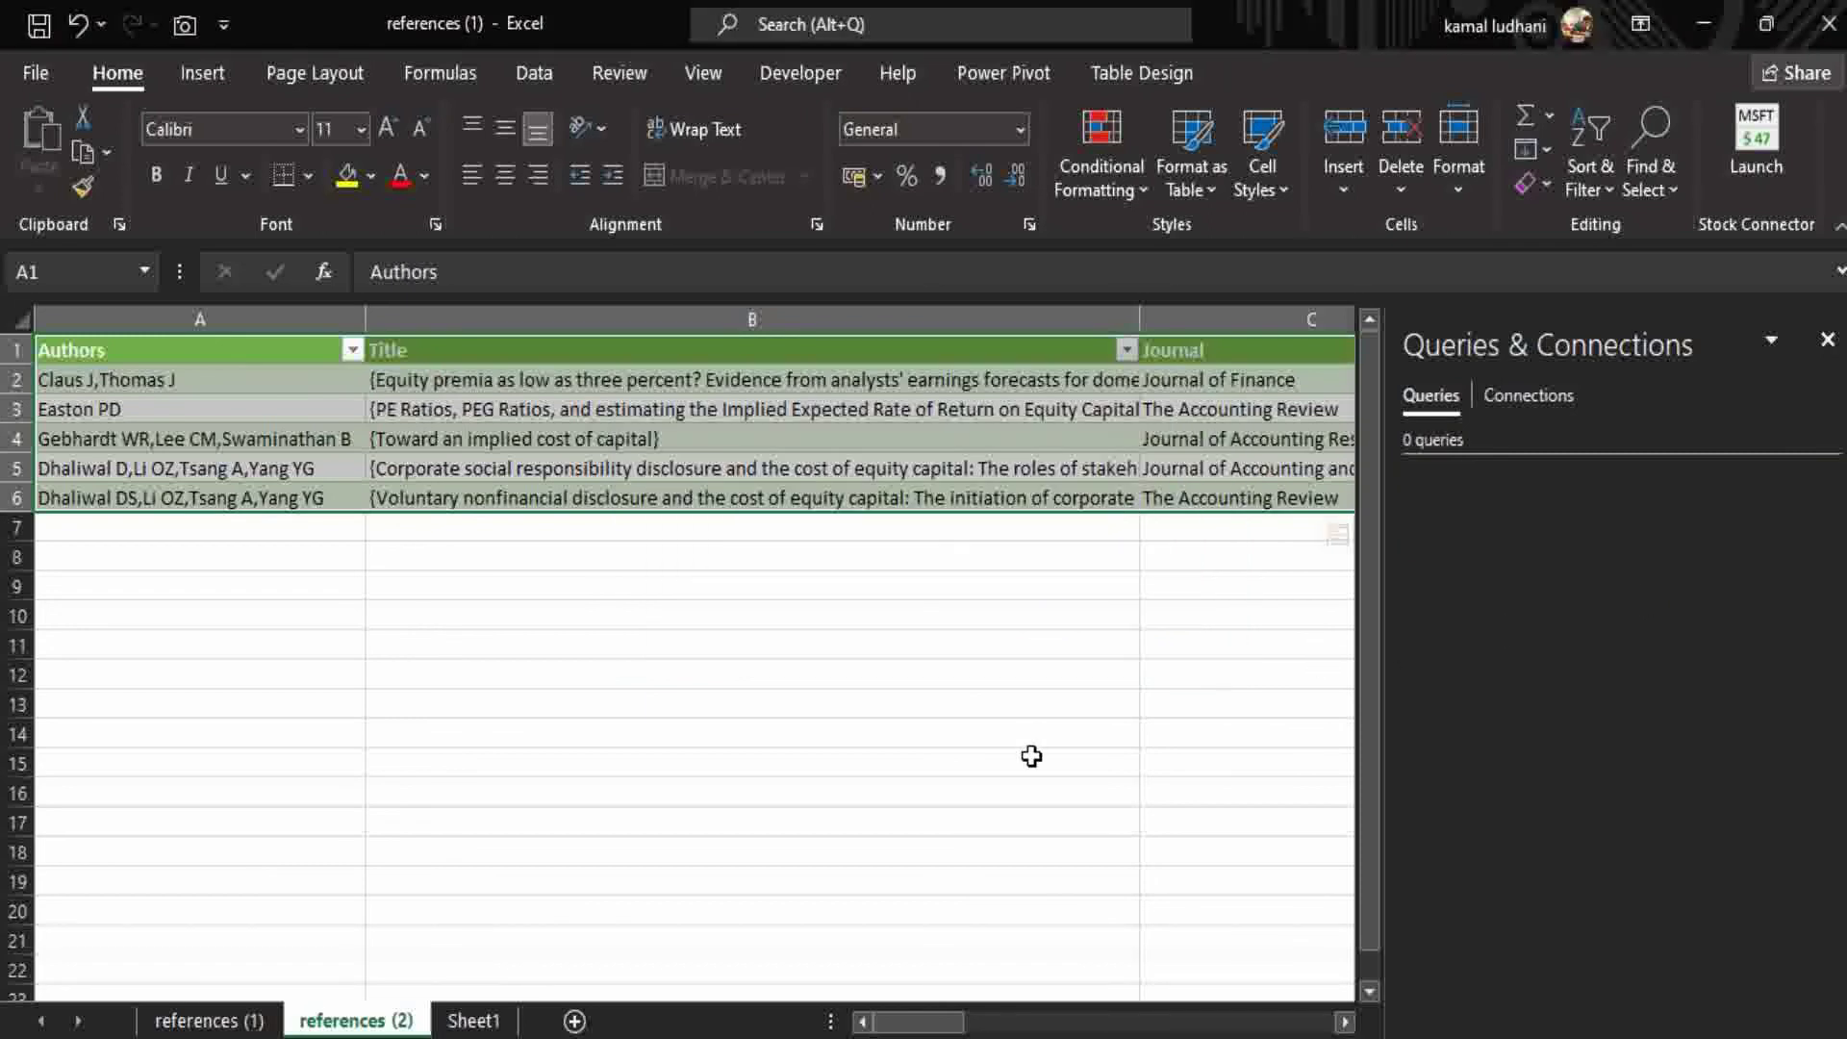
{"action": "left_click", "coordinate": [1055, 614]}
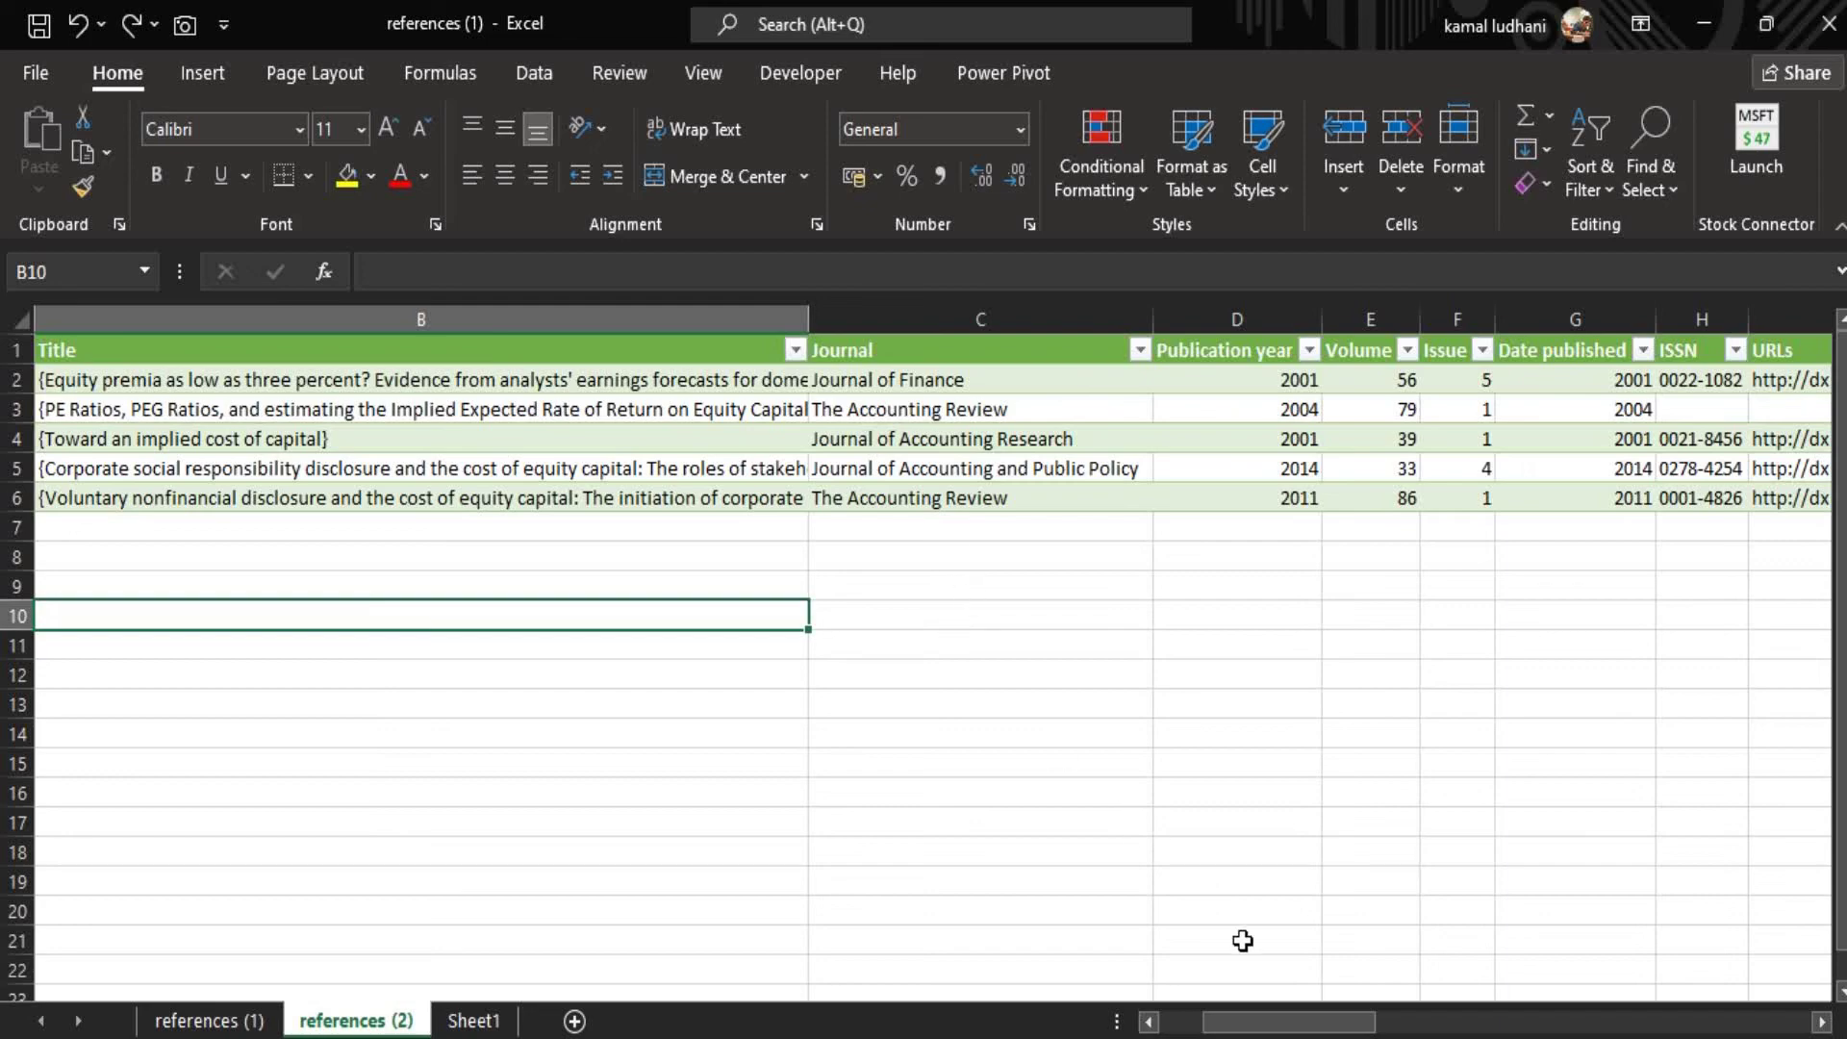
- Filter the Publication year column to show only 2001
{"action": "left_click_drag", "start_coordinate": [1286, 1023], "coordinate": [1320, 1000]}
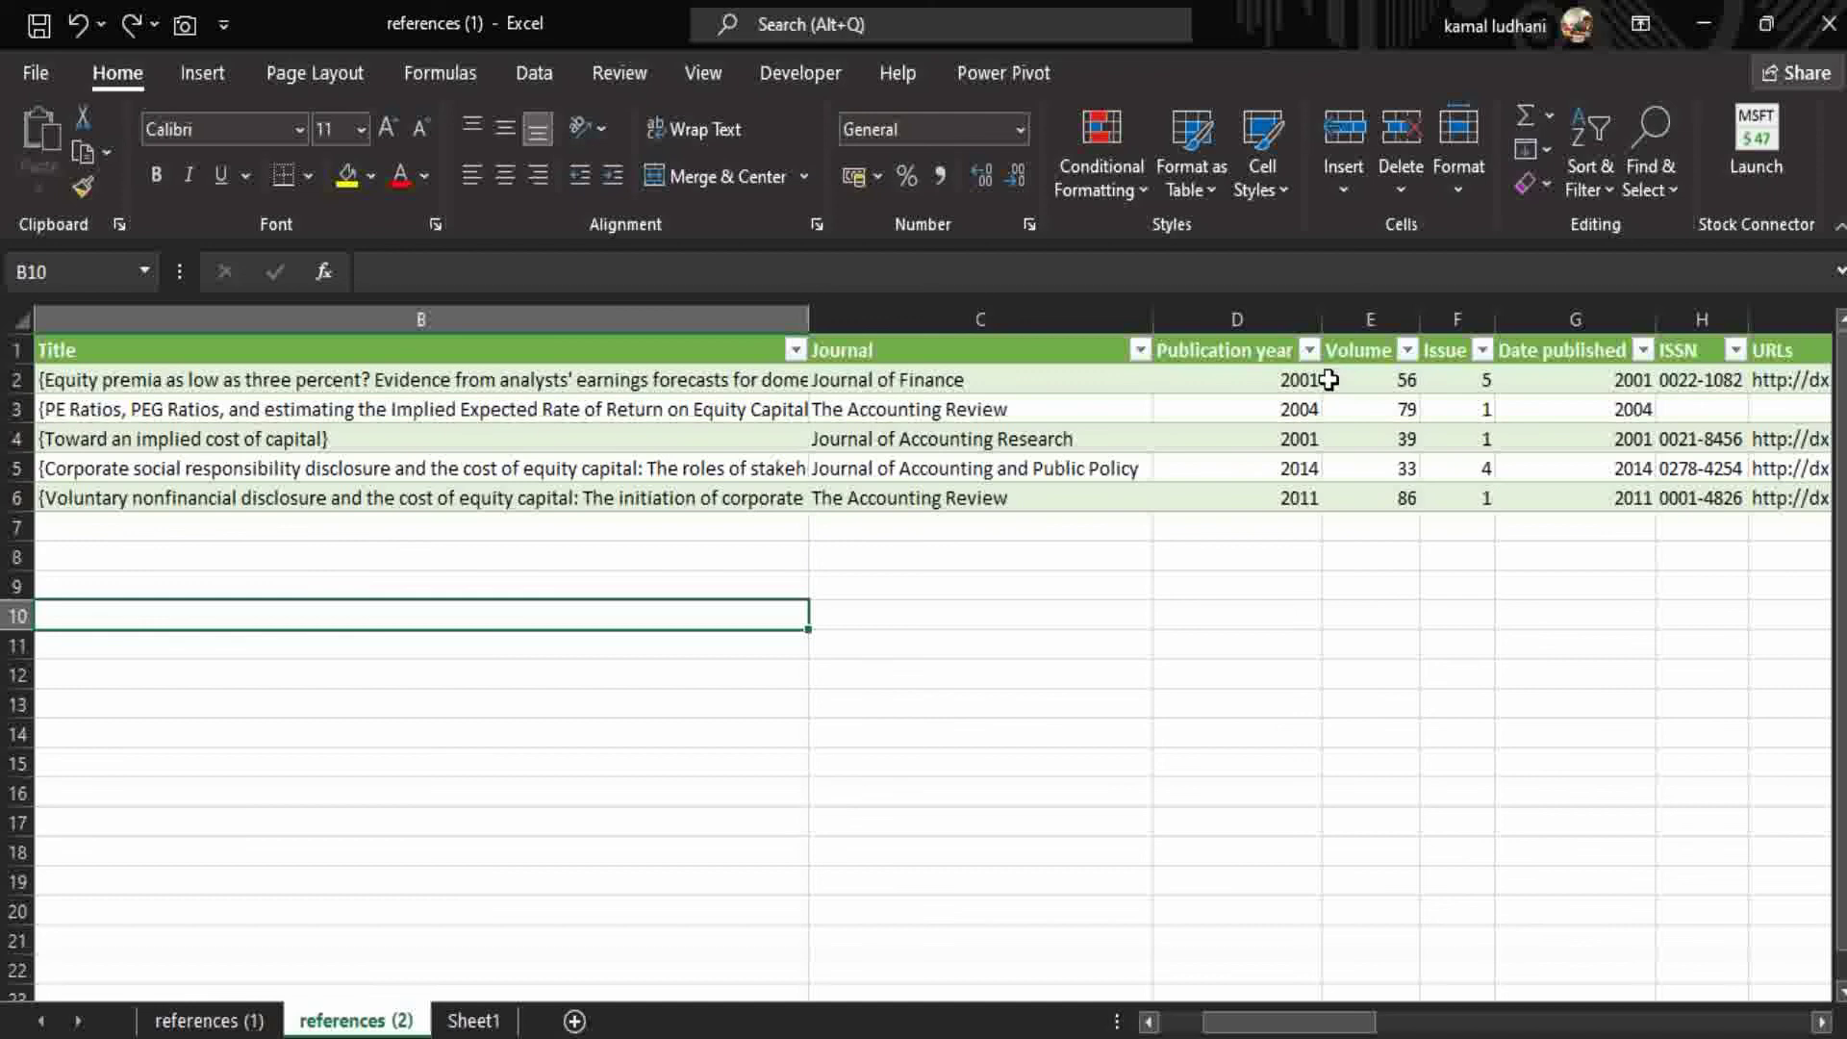
{"action": "left_click", "coordinate": [1311, 352]}
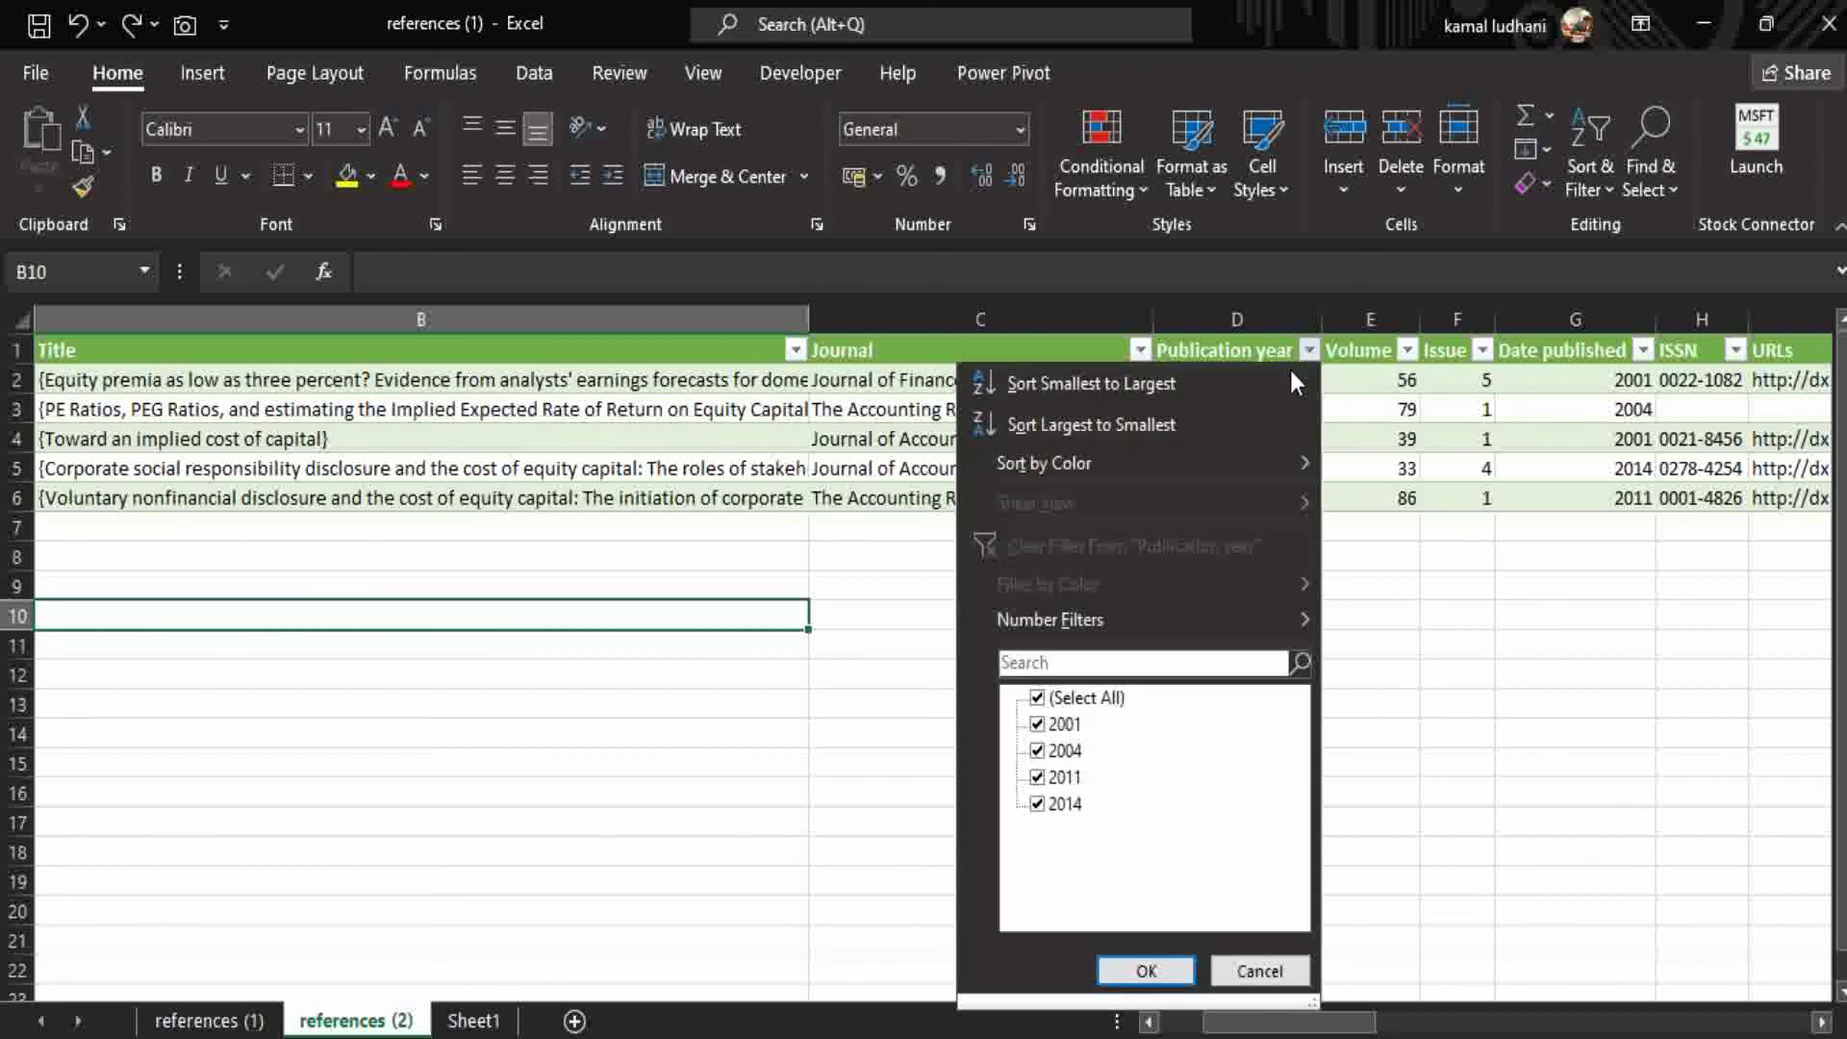
{"action": "left_click", "coordinate": [1037, 698]}
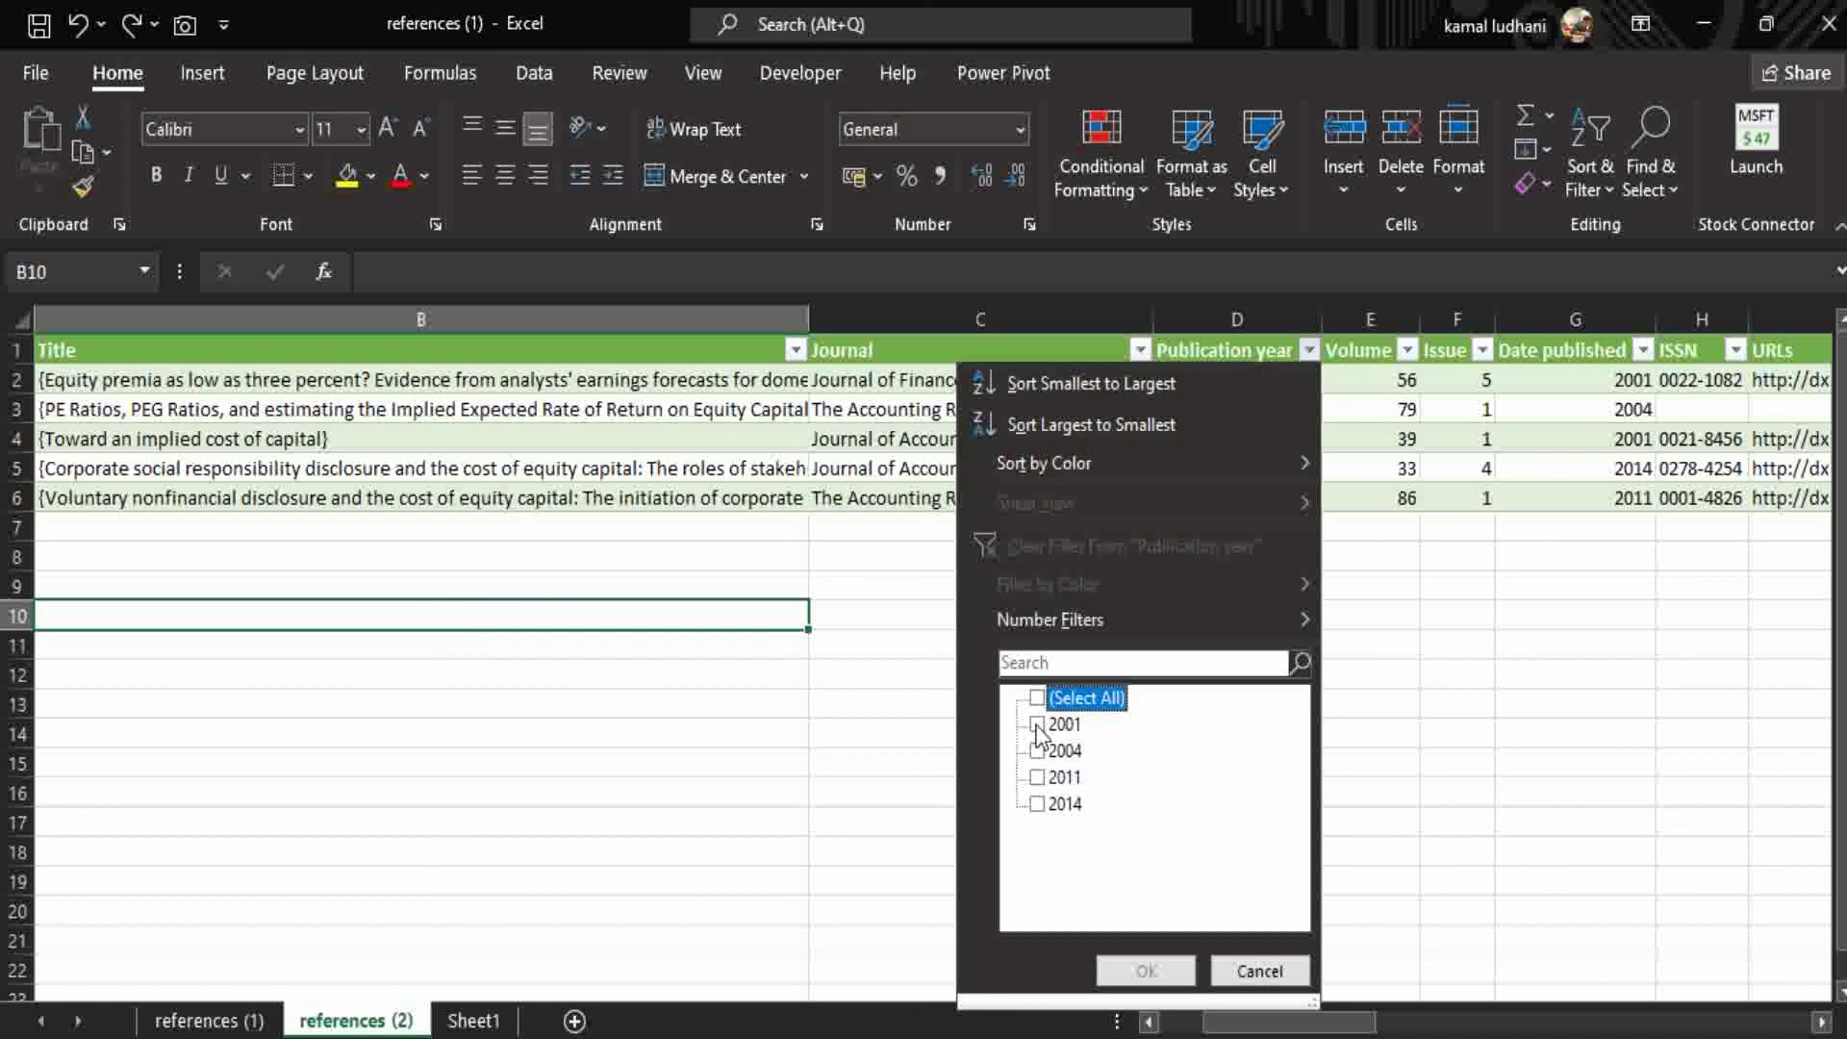
{"action": "left_click", "coordinate": [1038, 726]}
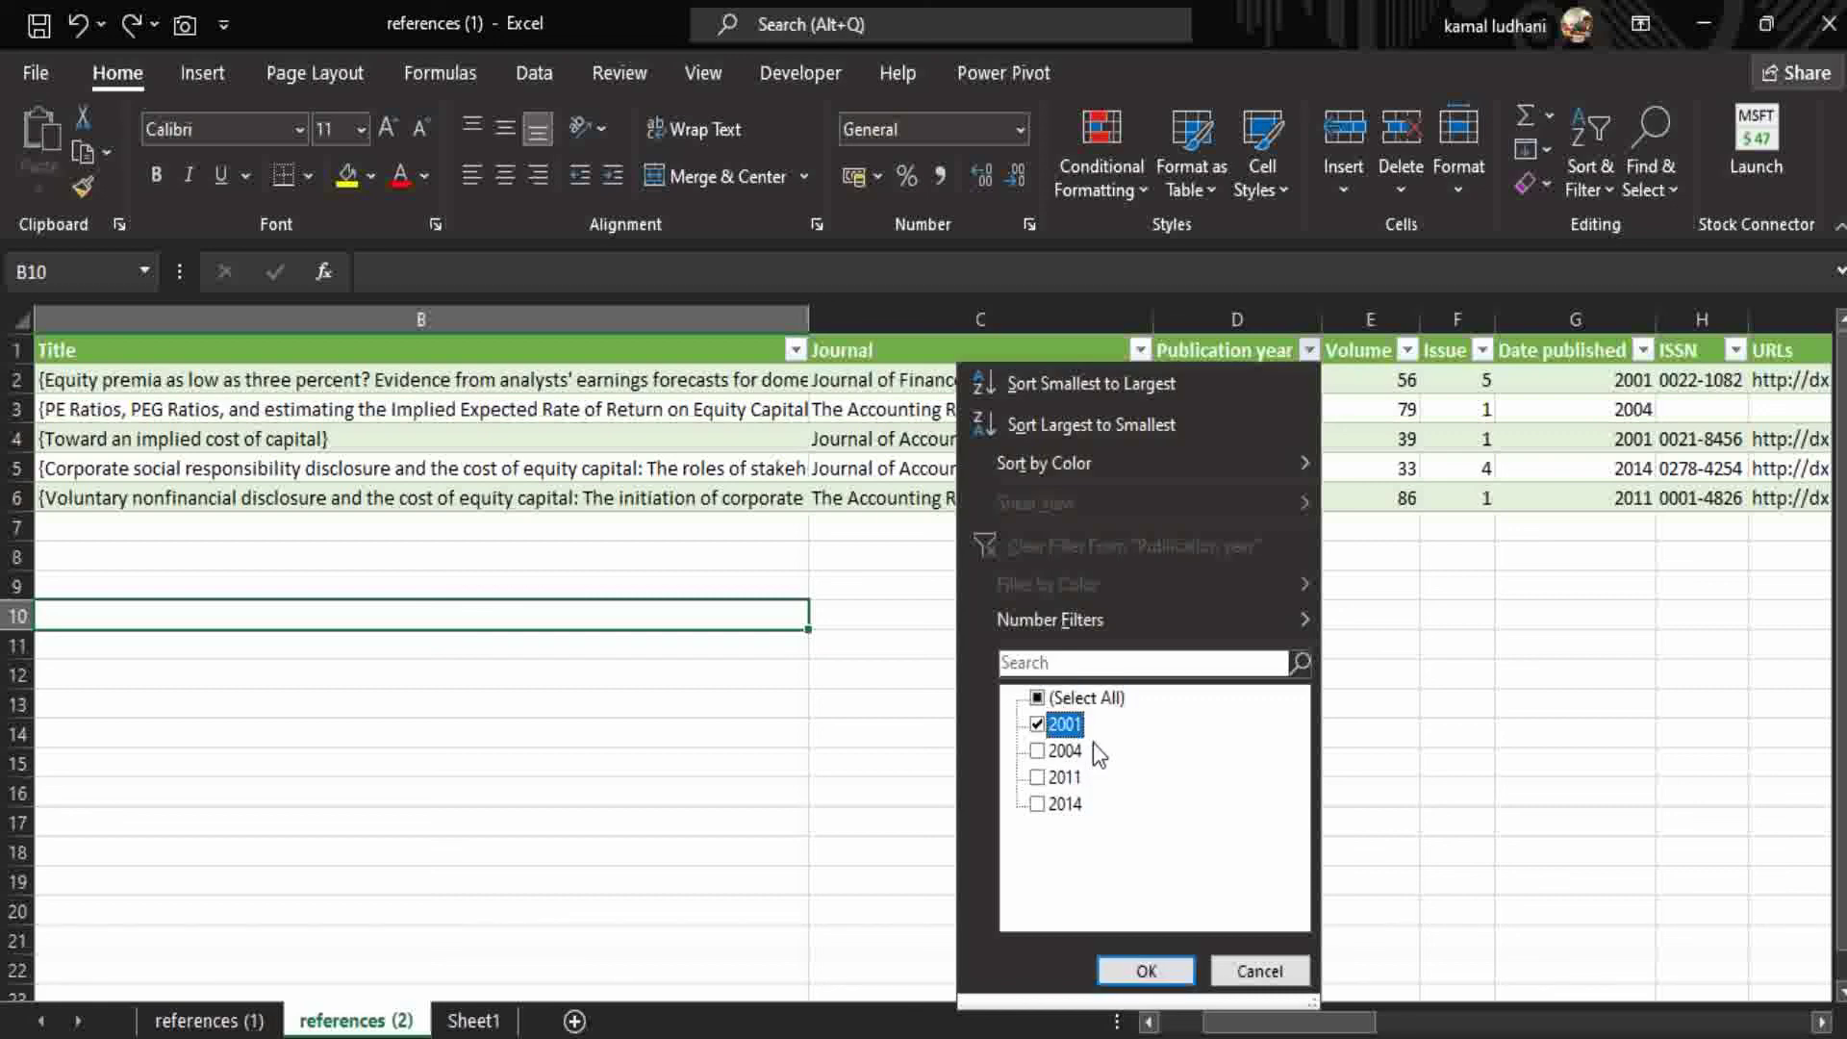
{"action": "left_click", "coordinate": [1147, 972]}
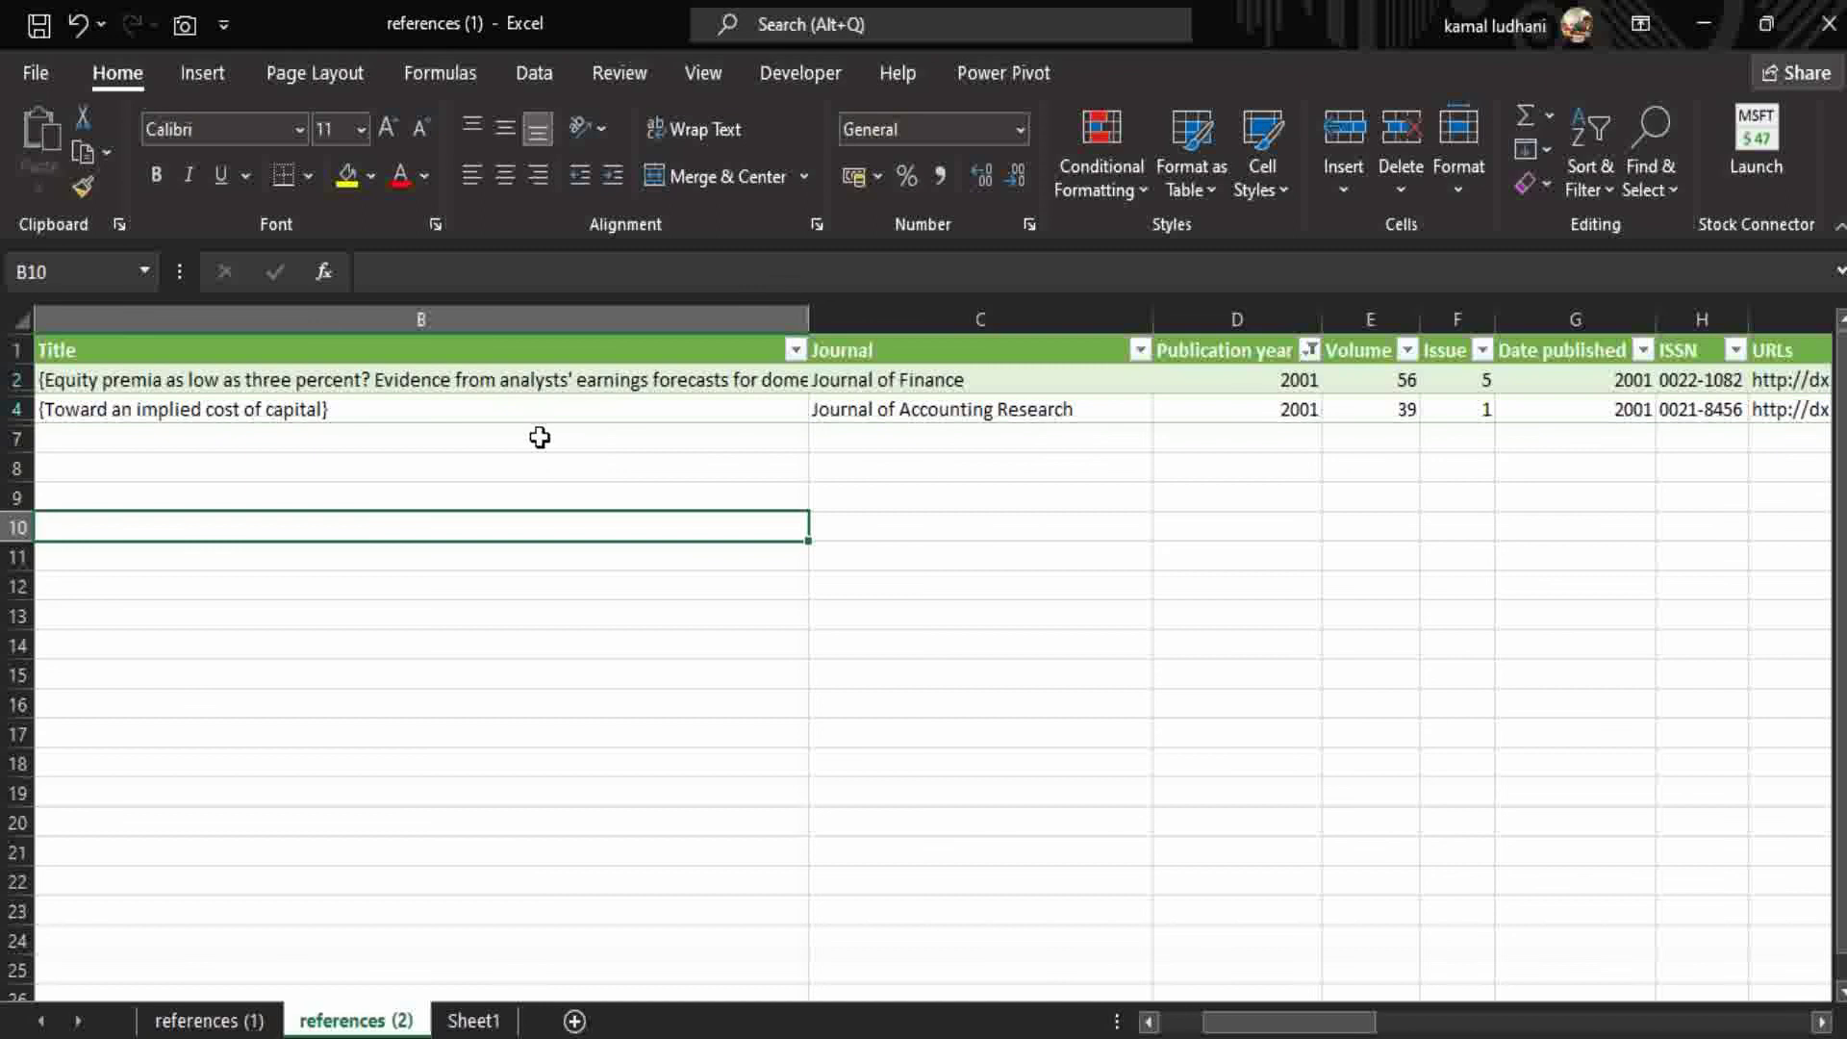